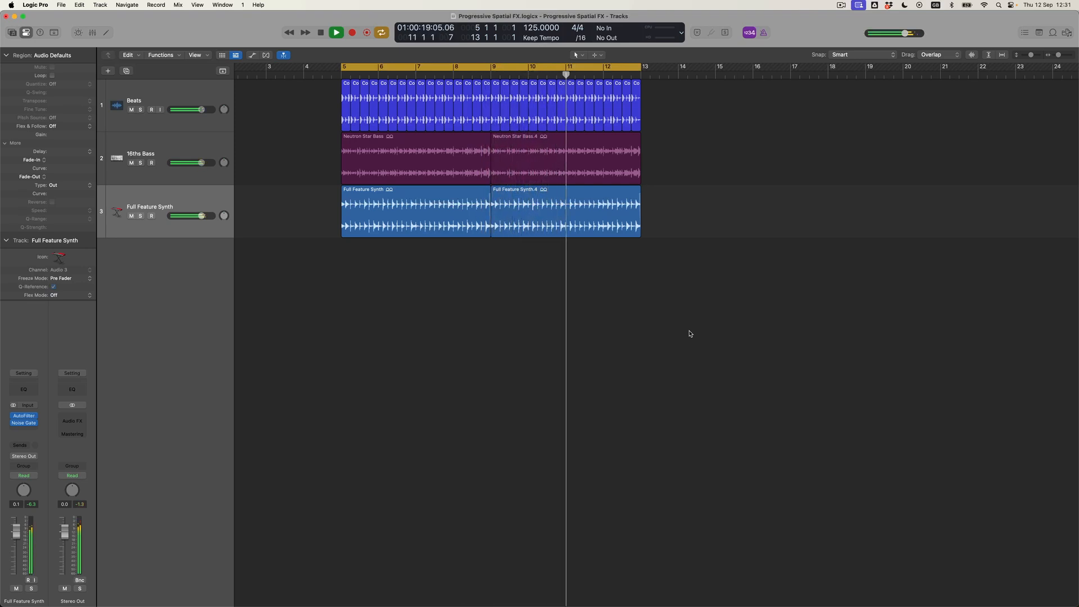
# Turn Cycle mode off with C so the arrangement no longer loops
pyautogui.press('c')
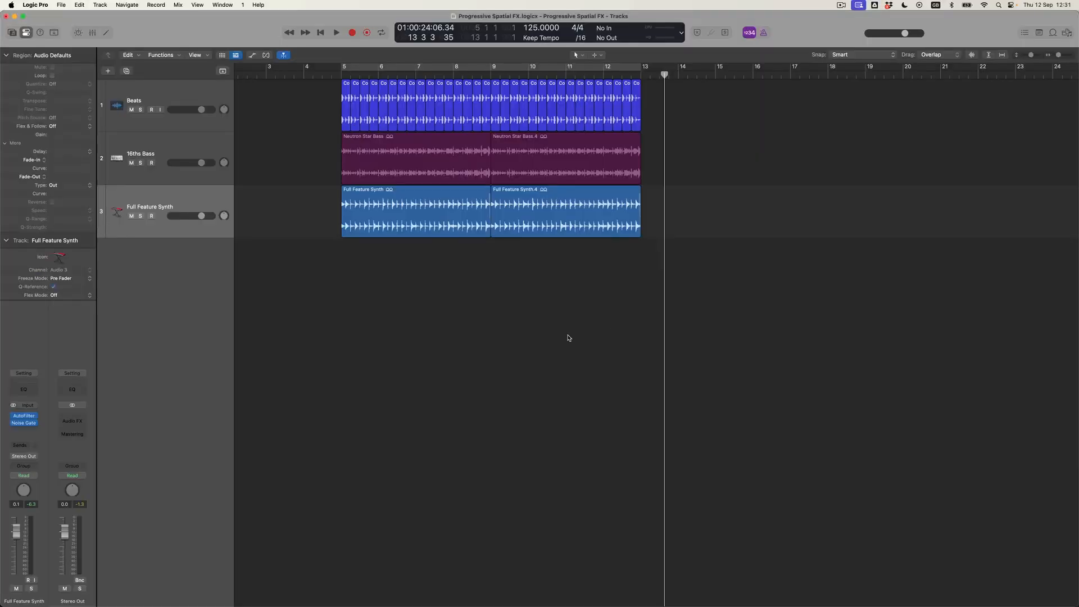
# Solo the Full Feature Synth, cycle its two regions over bars 5–13, and start playback
pyautogui.click(184, 201)
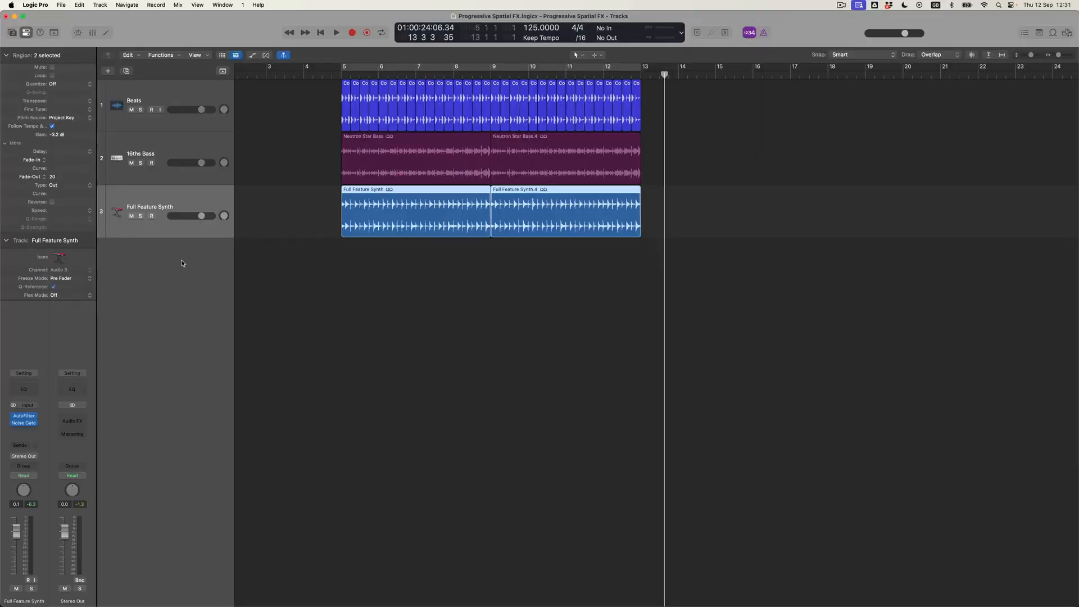
pyautogui.click(140, 216)
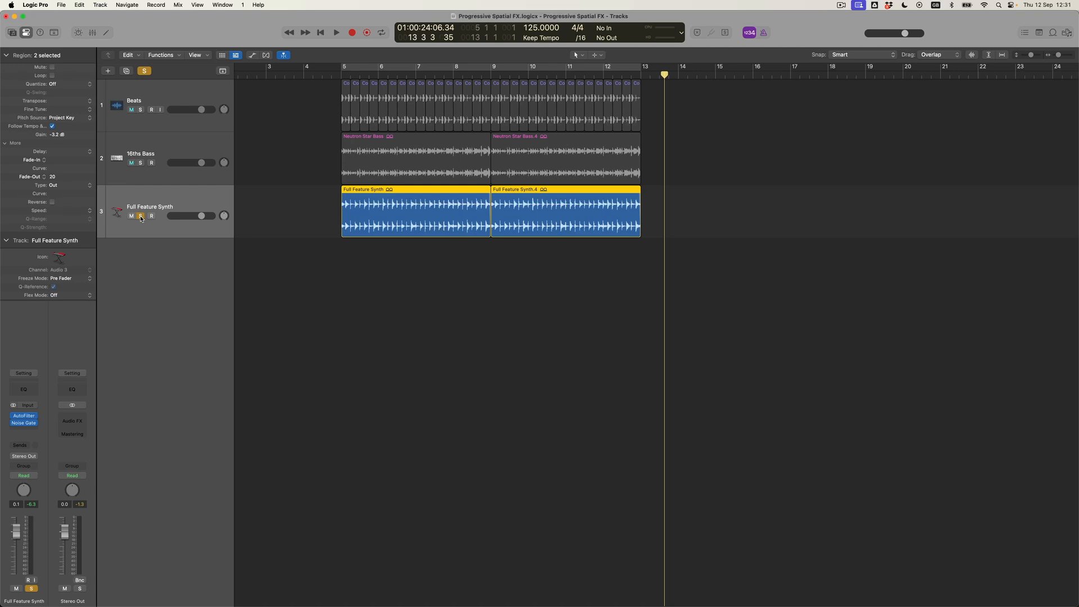
pyautogui.press('u')
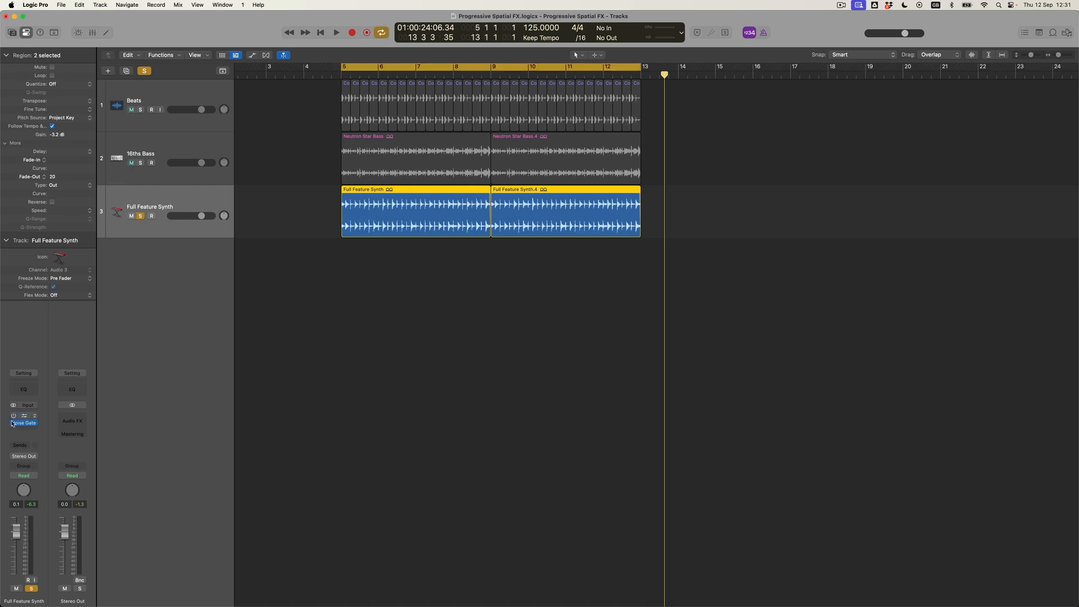
pyautogui.press('space')
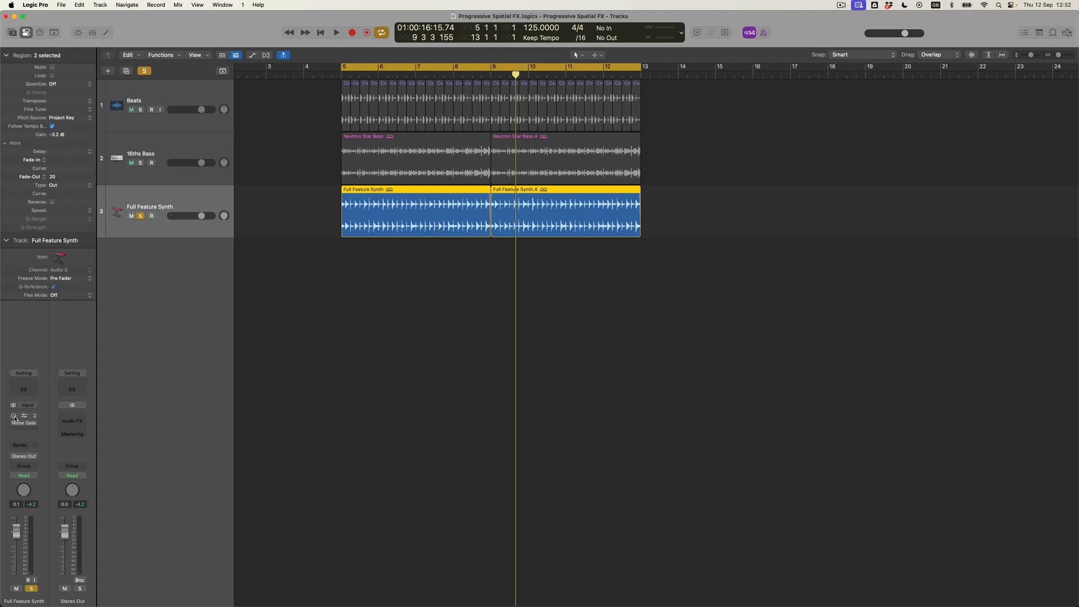
# Open the synth's AutoFilter and Noise Gate windows, stop playback, and move Noise Gate aside
pyautogui.click(24, 419)
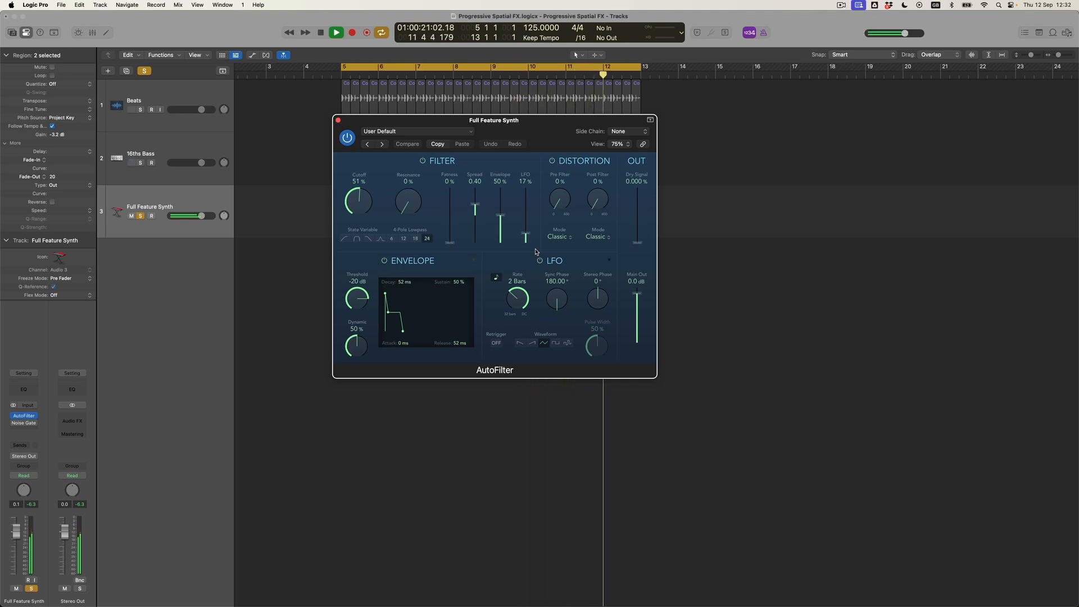
pyautogui.press('space')
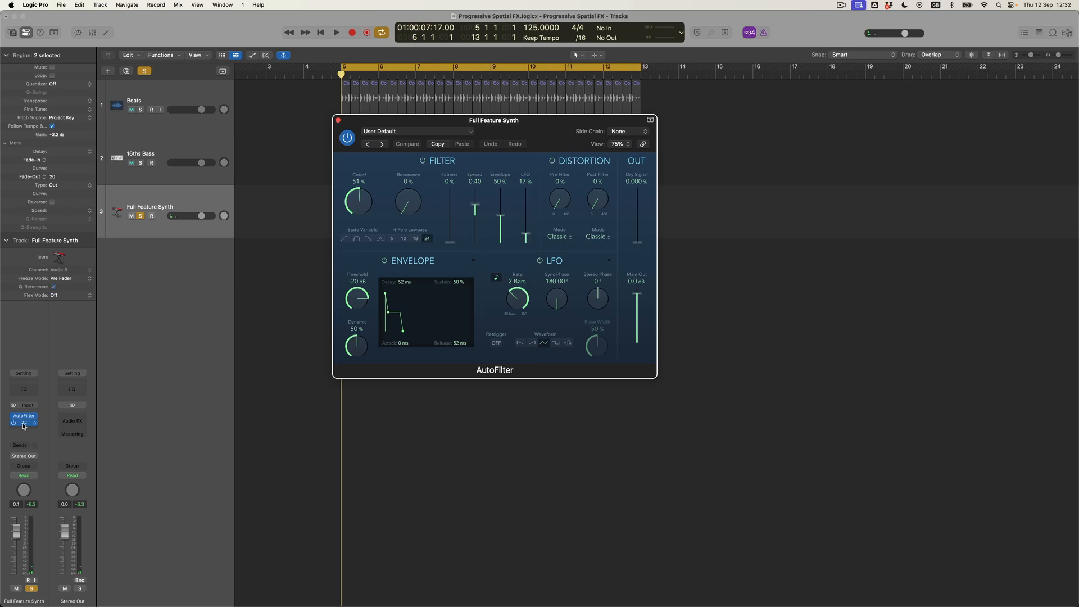
pyautogui.moveTo(397, 134); pyautogui.dragTo(545, 319)
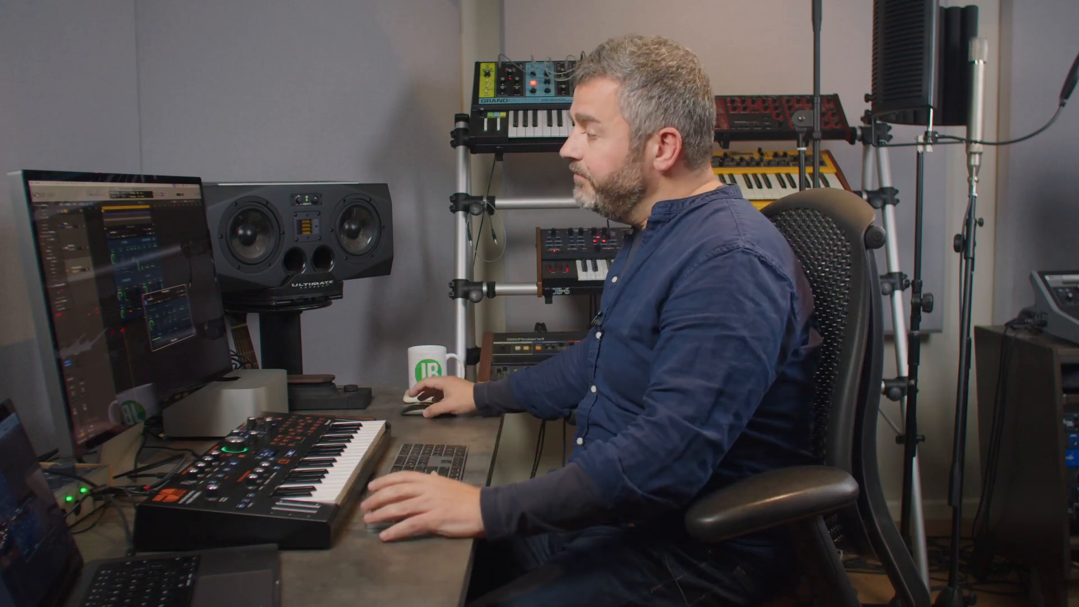
# Close both plug-in windows, the last one with Cmd+W
pyautogui.click(146, 297)
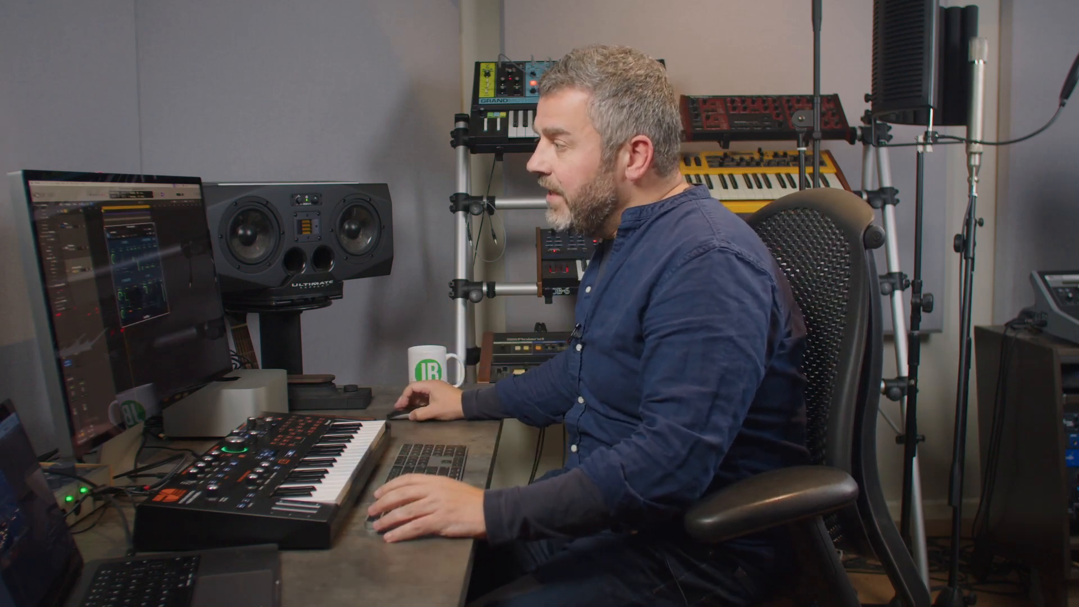
pyautogui.press('super+w')
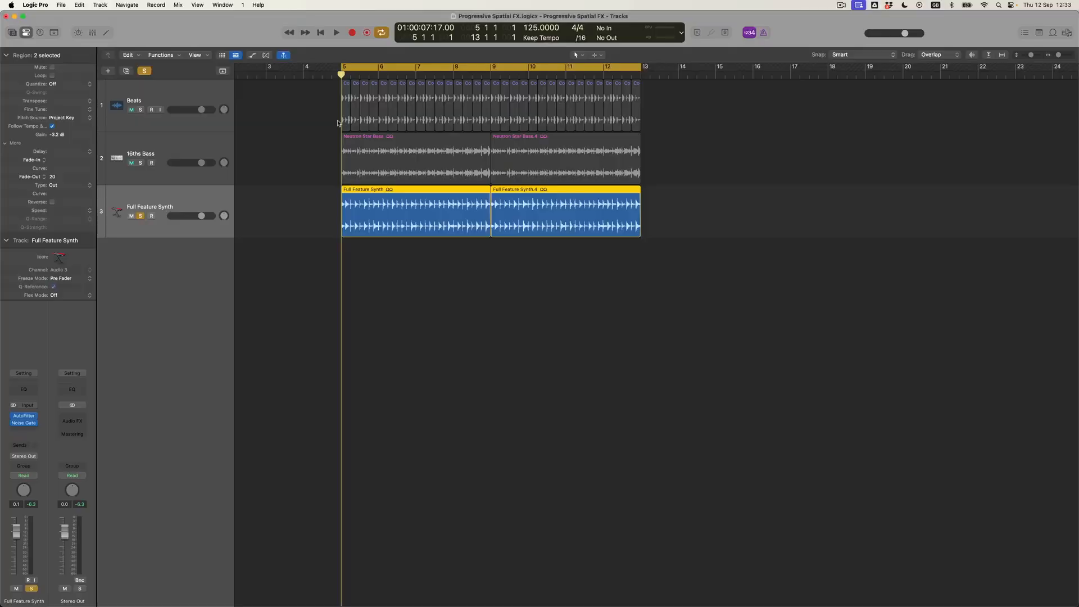
# Route the Full Feature Synth's send to Bus 1, creating Aux 1
pyautogui.click(28, 445)
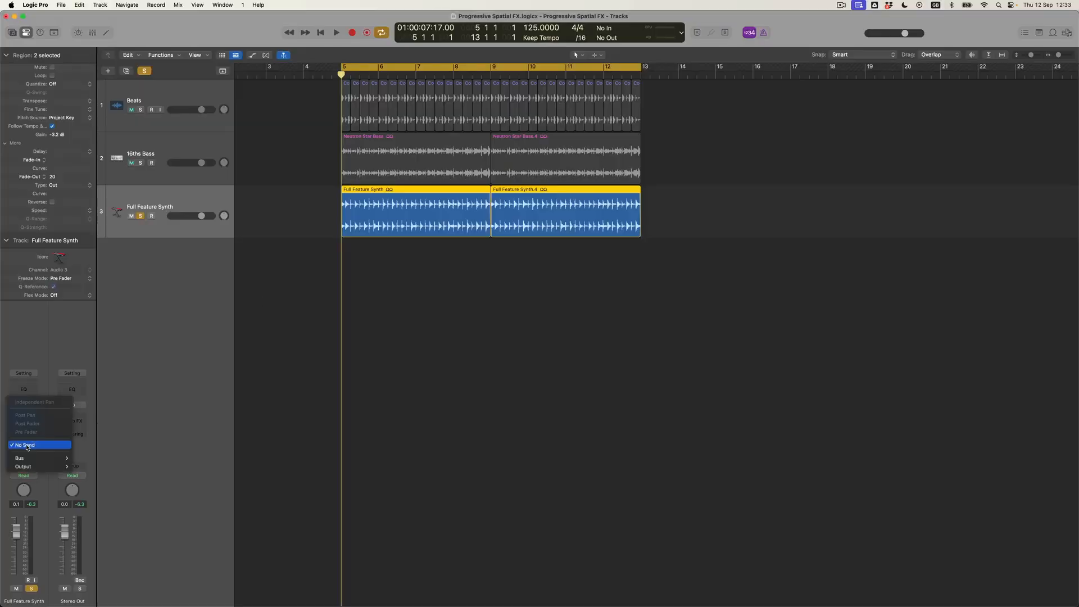
pyautogui.moveTo(24, 458)
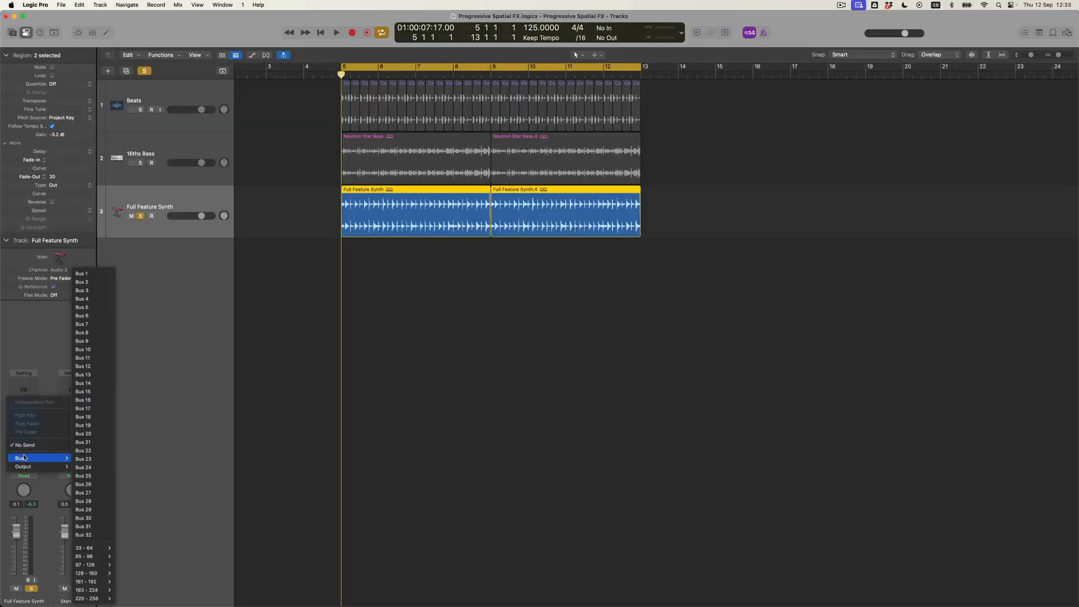
pyautogui.click(84, 275)
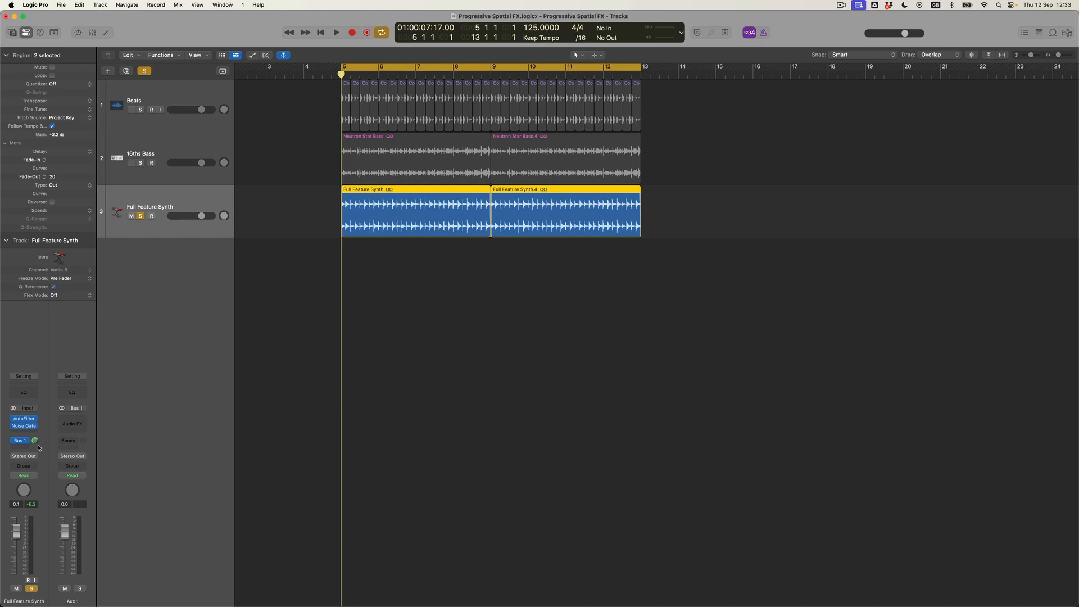
# Insert a Stereo Space Designer reverb on the Aux 1 channel
pyautogui.click(83, 421)
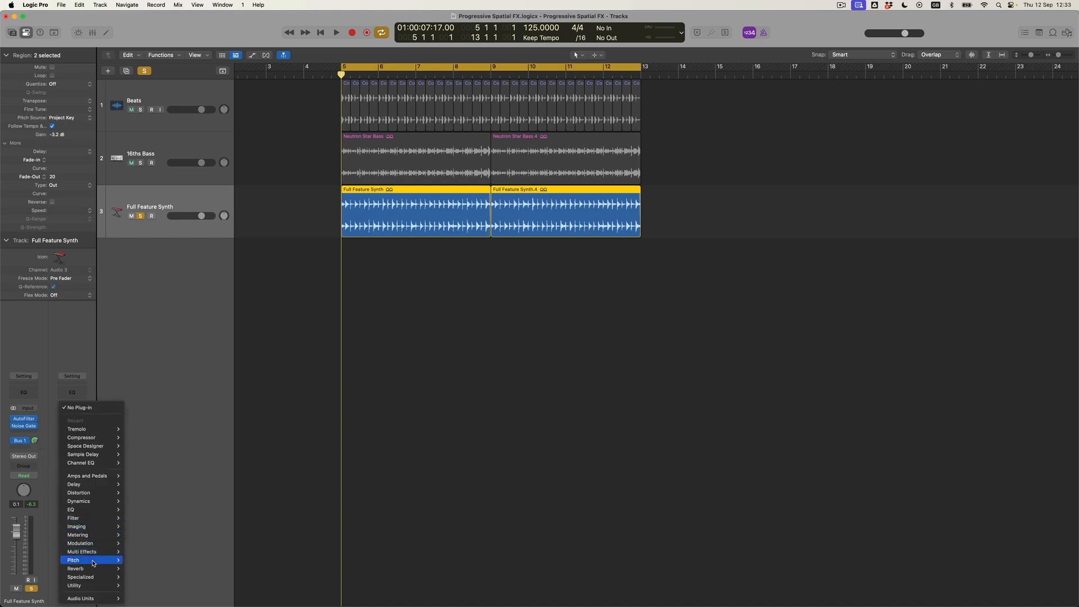
pyautogui.moveTo(93, 569)
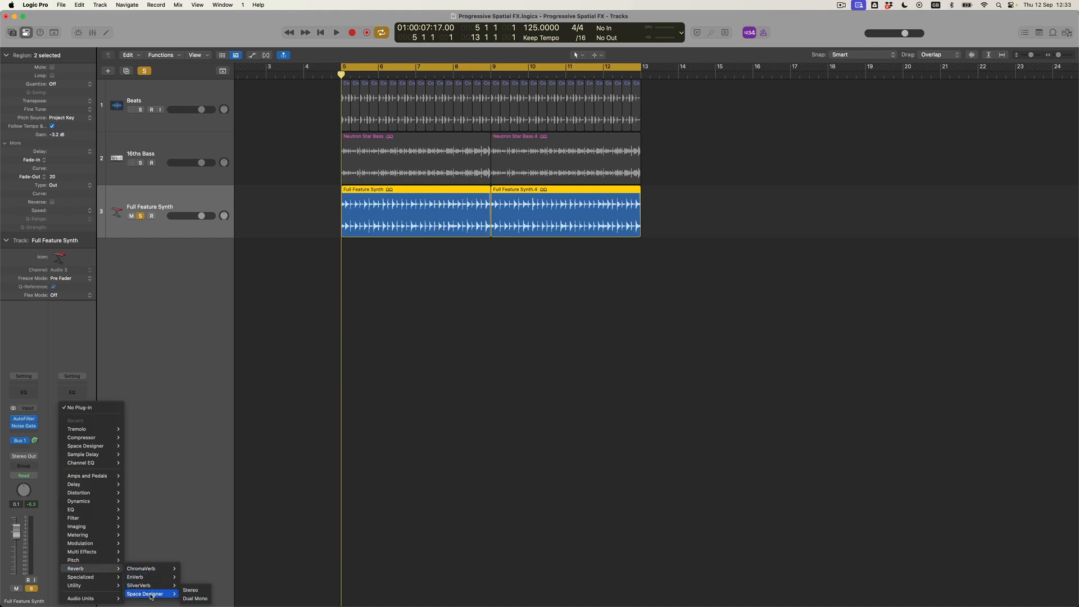
pyautogui.click(184, 591)
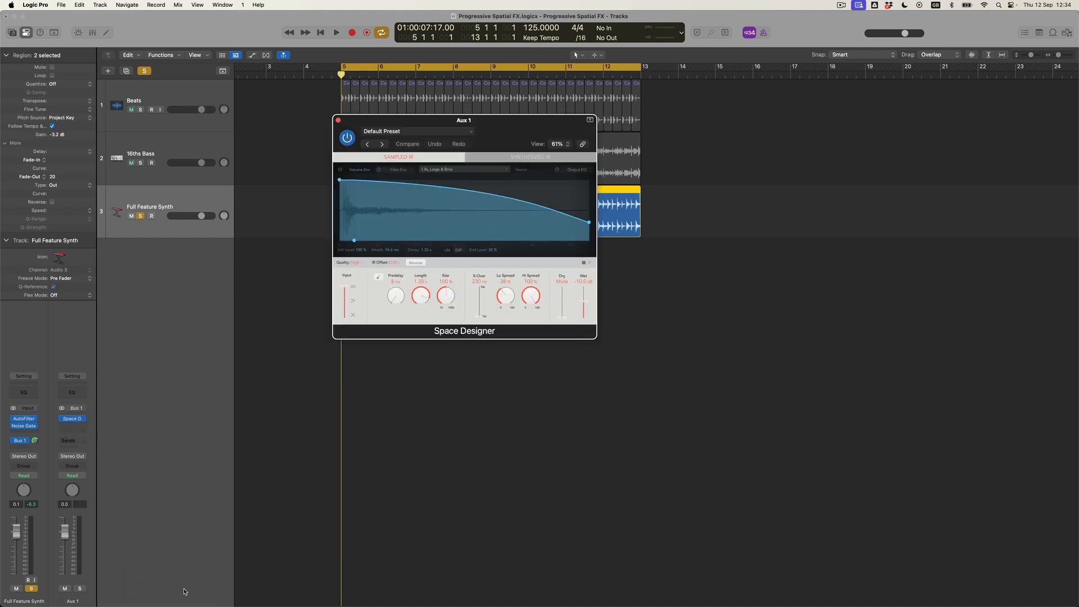
# Enlarge Space Designer, load a preset from 02 Medium Spaces > 03 Plate Reverbs, and play
pyautogui.moveTo(596, 339); pyautogui.dragTo(707, 437)
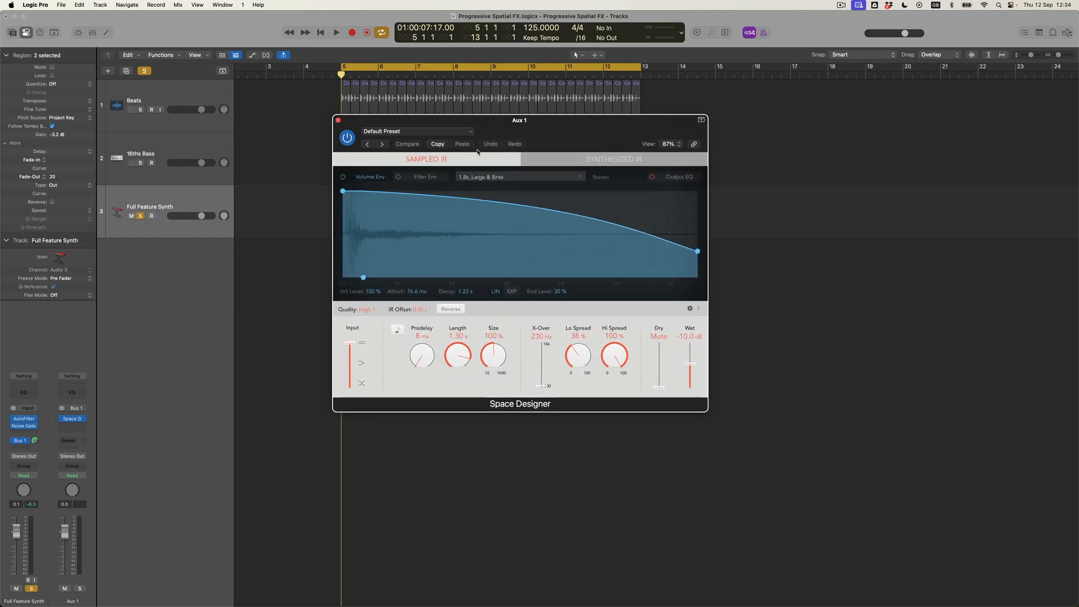
pyautogui.click(411, 133)
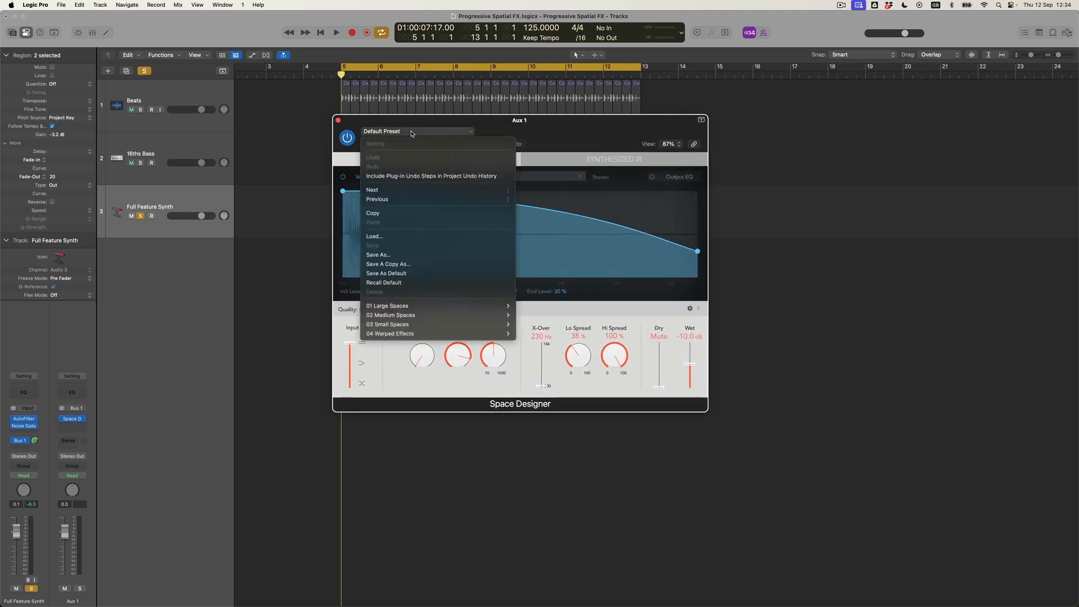
pyautogui.moveTo(402, 313)
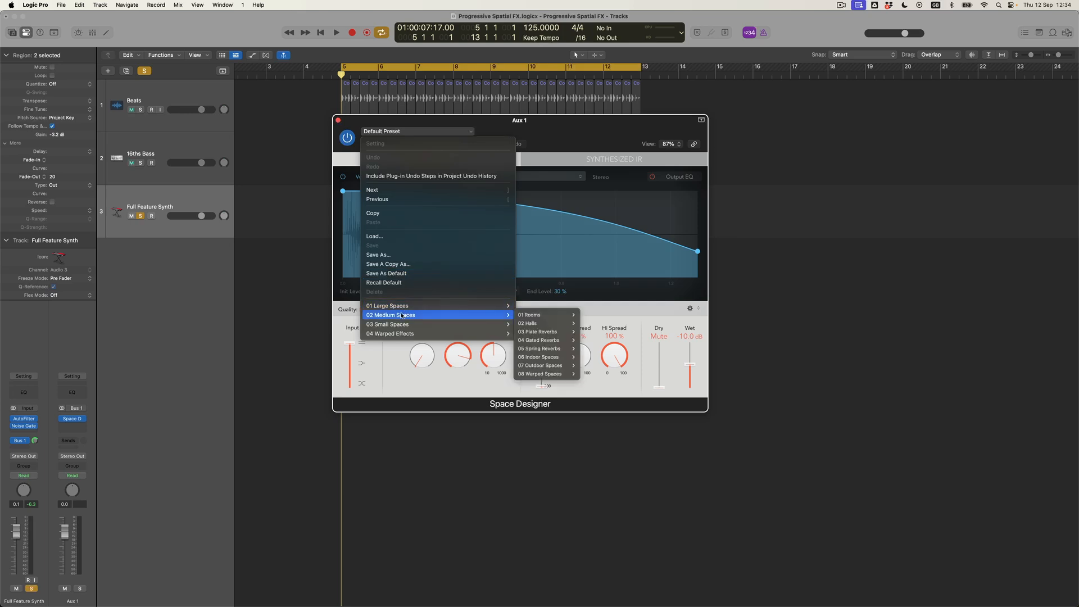
pyautogui.moveTo(551, 333)
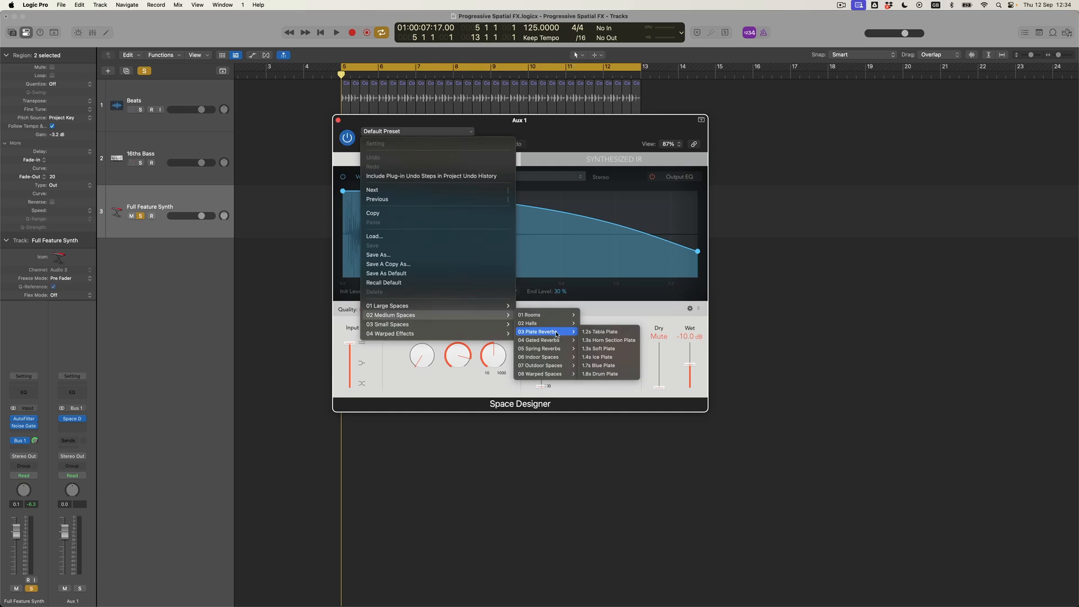
pyautogui.click(613, 375)
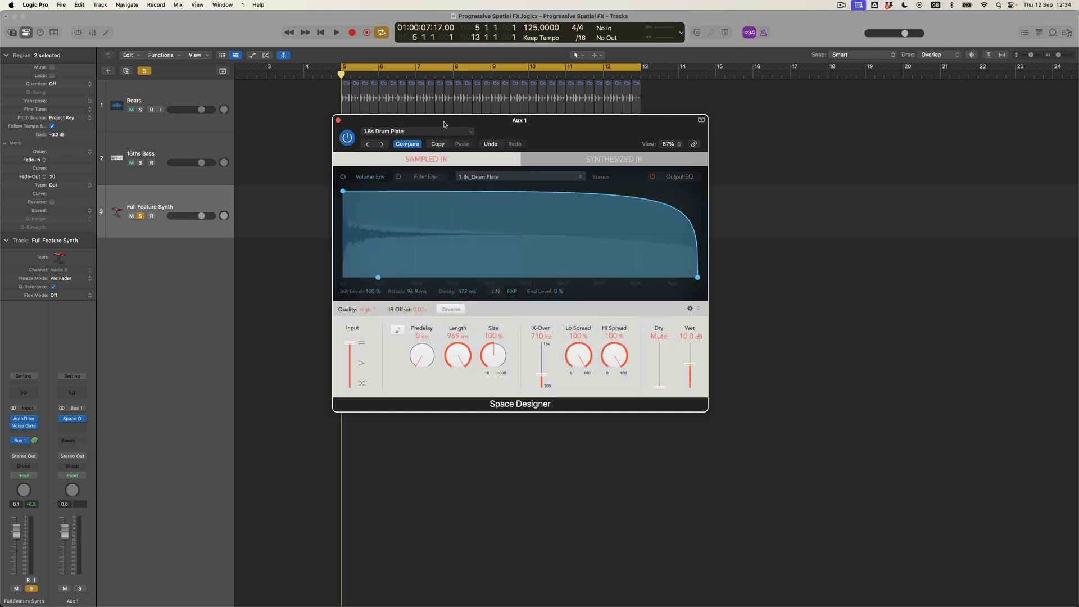
pyautogui.moveTo(444, 124); pyautogui.dragTo(511, 217)
pyautogui.press('space')
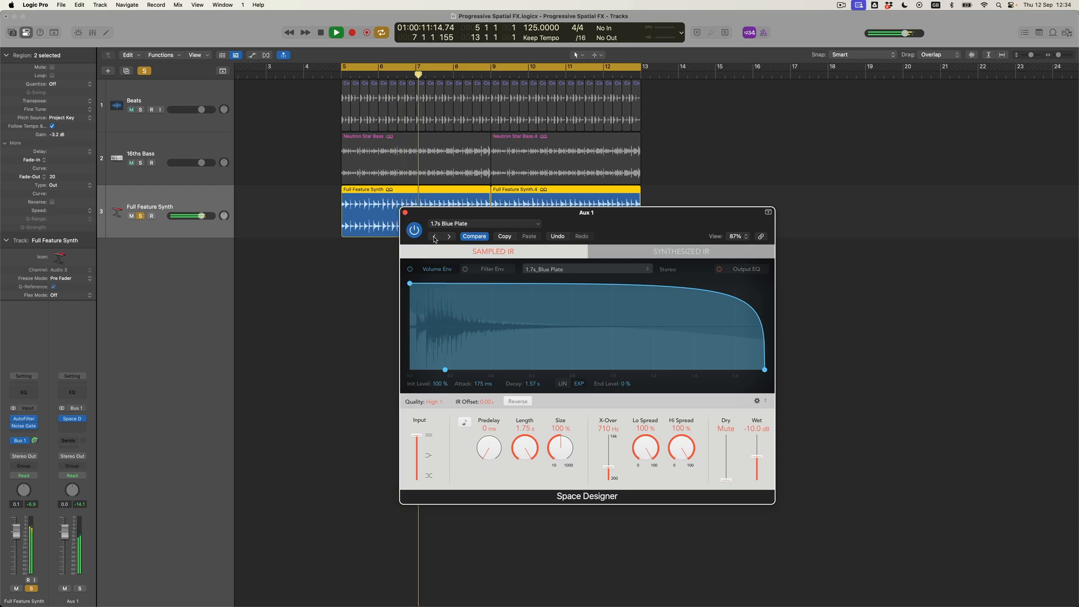
# Switch the reverb to the 1.3s Soft Plate preset and close the Space Designer window
pyautogui.click(464, 228)
pyautogui.moveTo(479, 408)
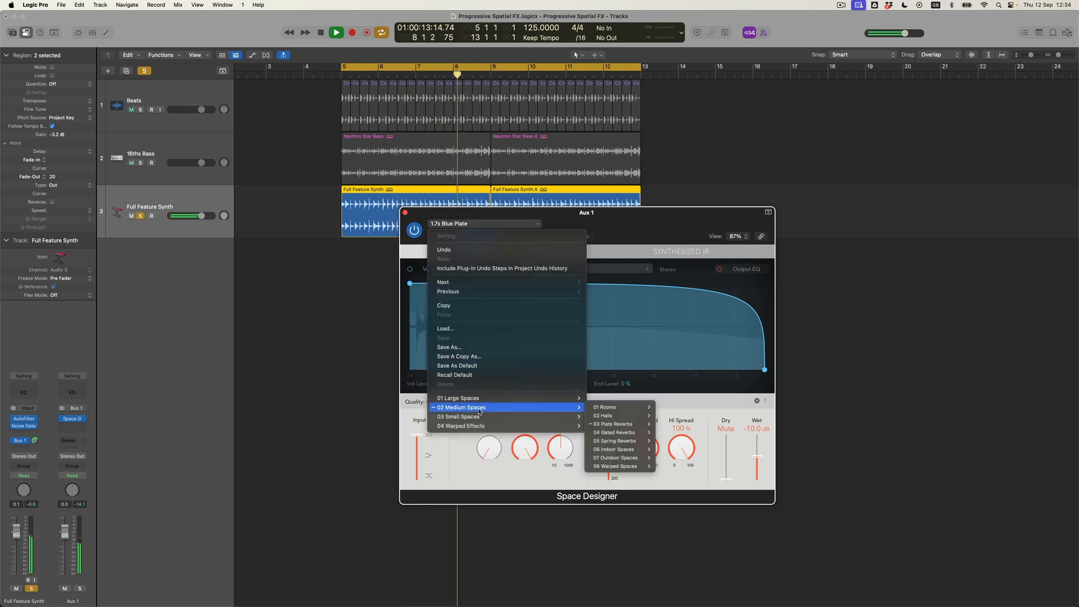
pyautogui.moveTo(604, 424)
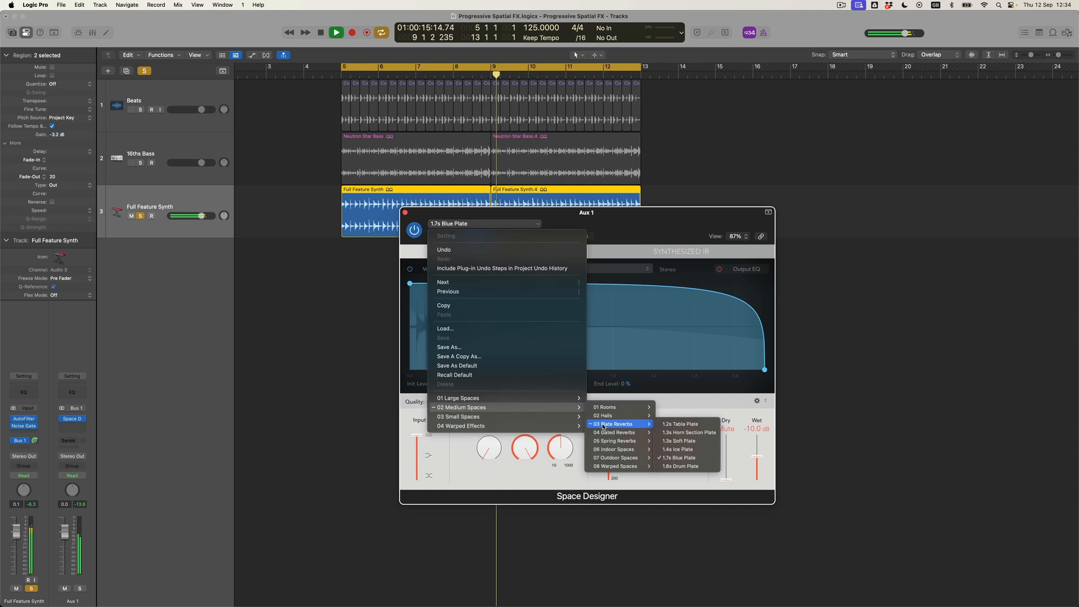
pyautogui.click(697, 442)
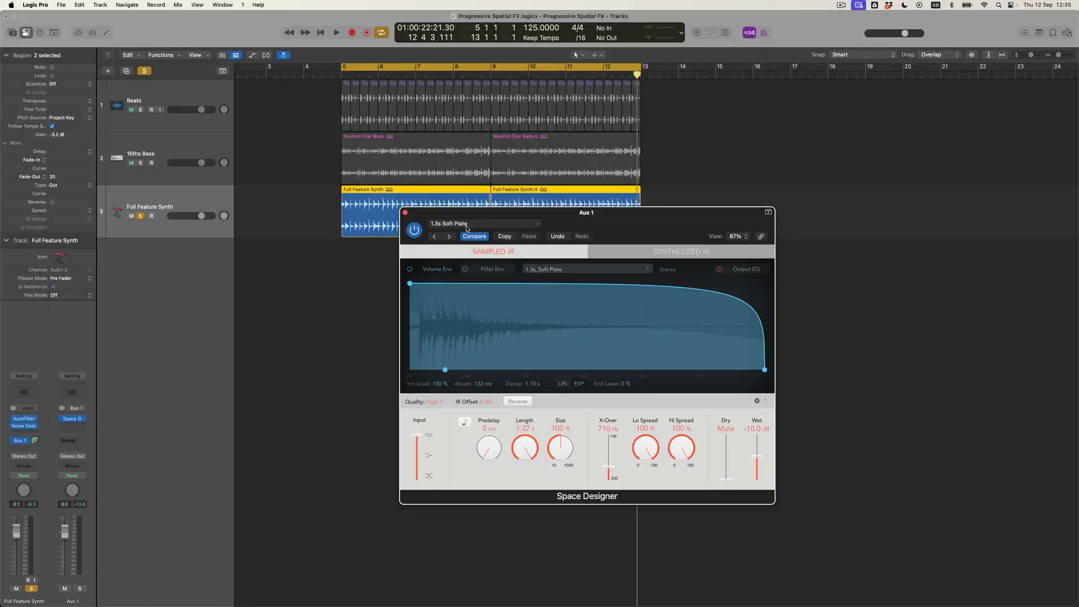
pyautogui.click(405, 213)
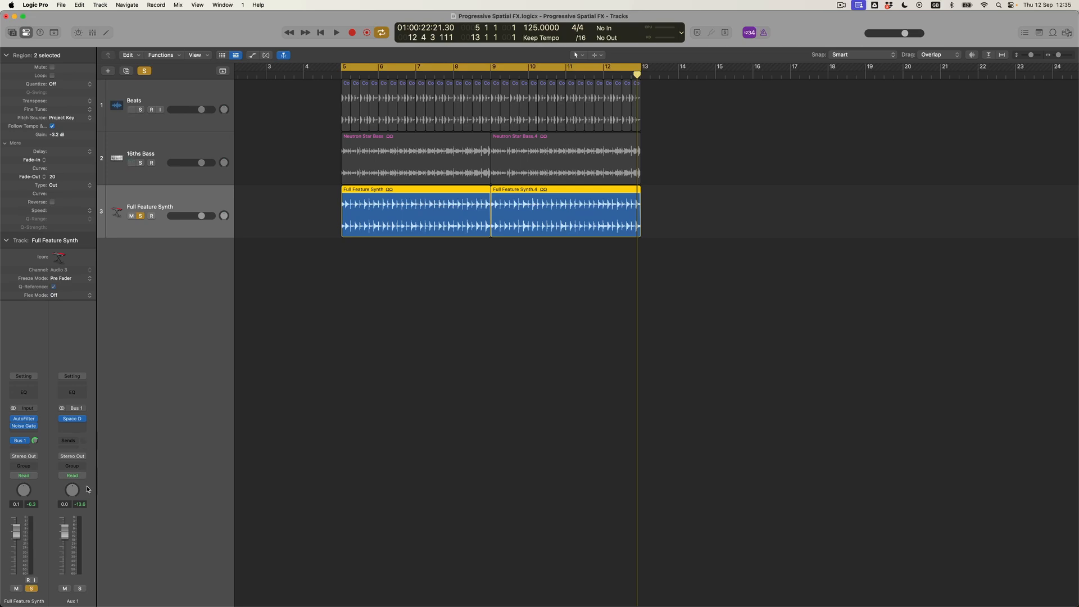
# Create an arrangement track for Aux 1 and pencil an empty region at bar 5
pyautogui.rightClick(88, 490)
pyautogui.click(104, 490)
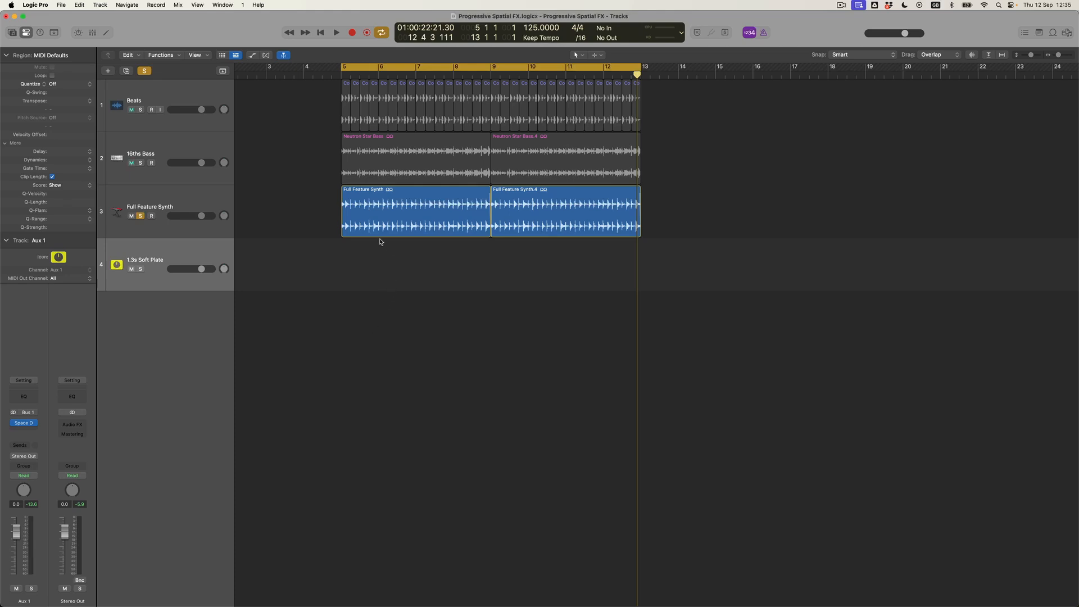
pyautogui.press('t')
pyautogui.click(360, 260)
pyautogui.click(358, 252)
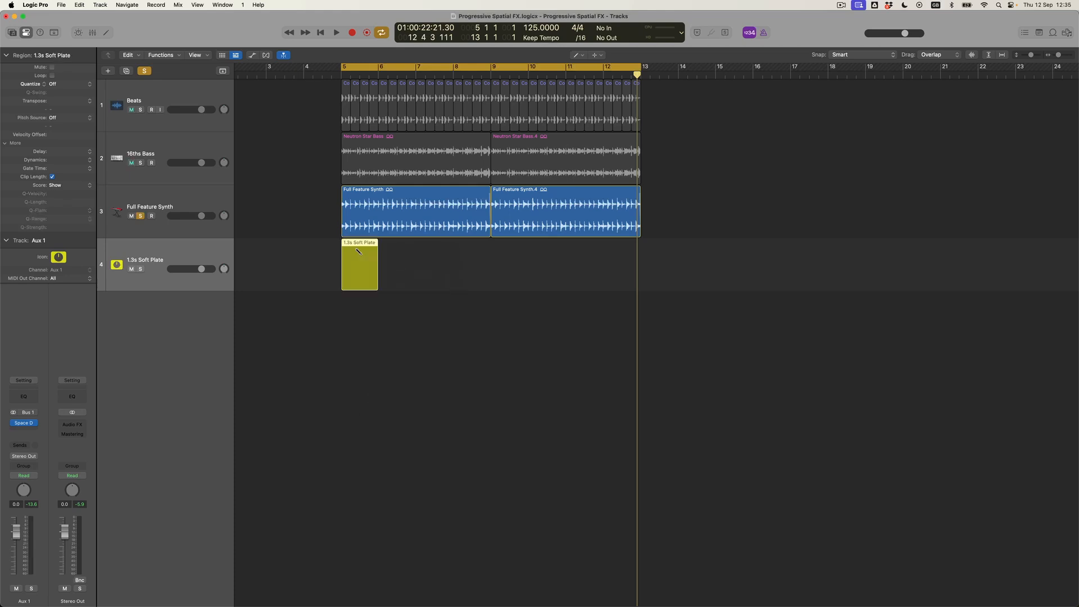
# Zoom in on the arrangement and show the tracks' automation lanes
pyautogui.press('super+Right')
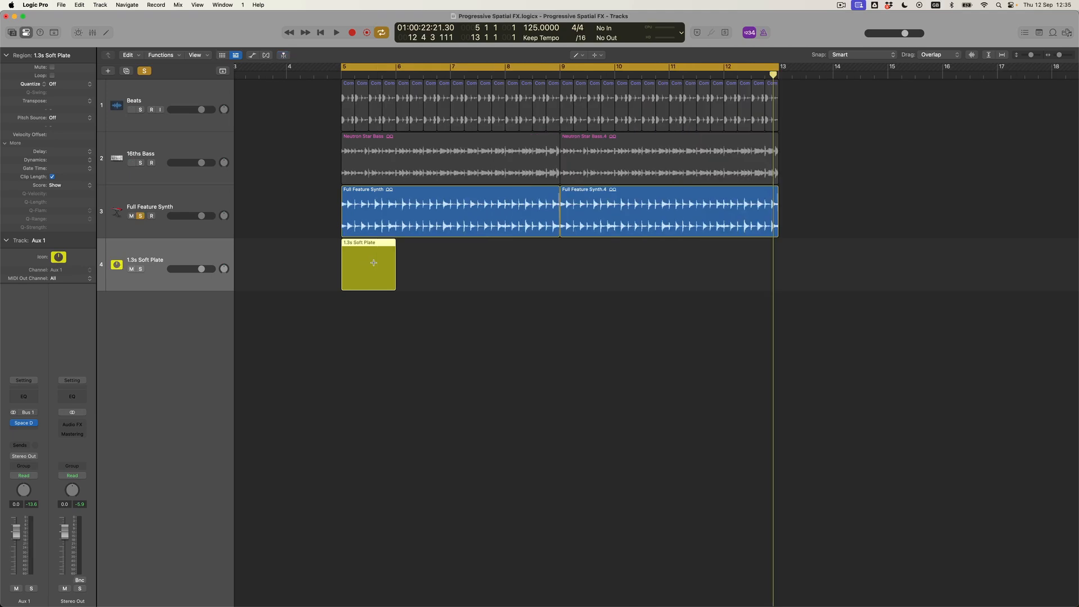
pyautogui.hscroll(-3, 401, 289)
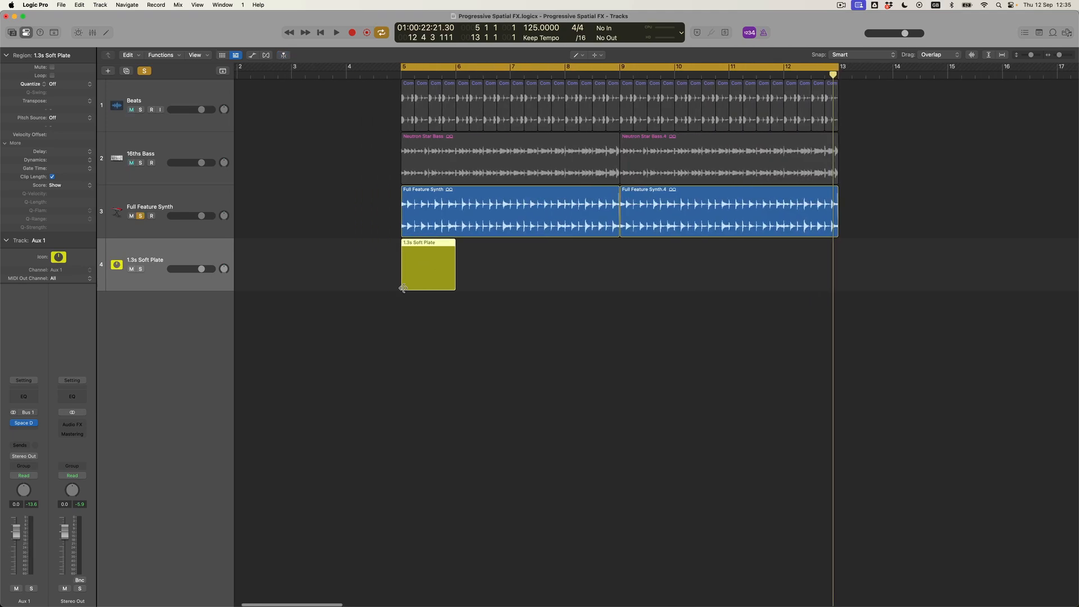
pyautogui.press('t')
pyautogui.press('Escape')
pyautogui.press('a')
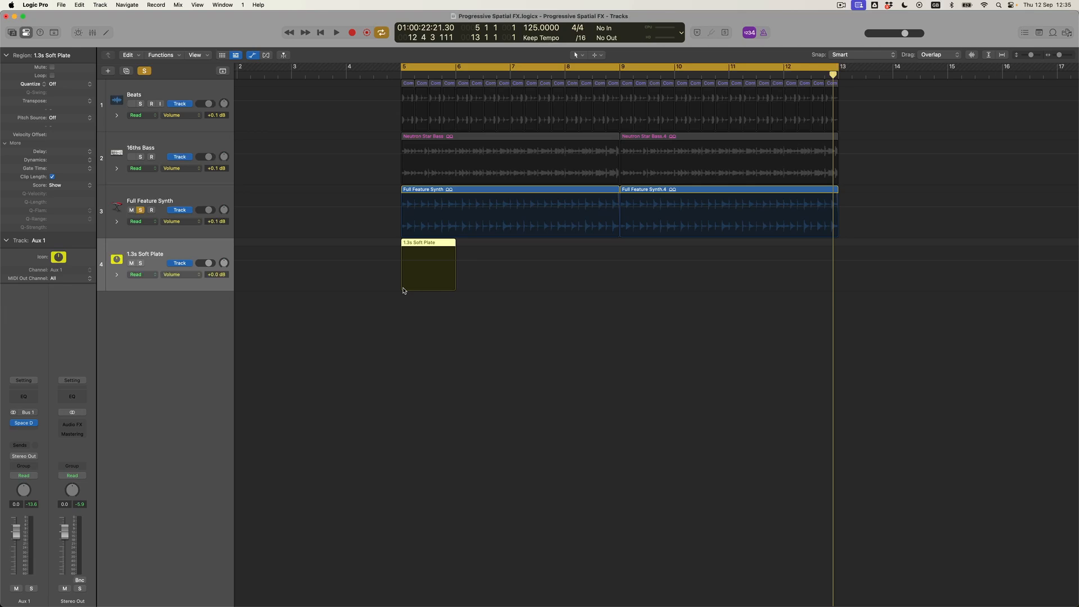
# Draw a rising region volume ramp, copy the region across bars 5–12, and play
pyautogui.click(186, 266)
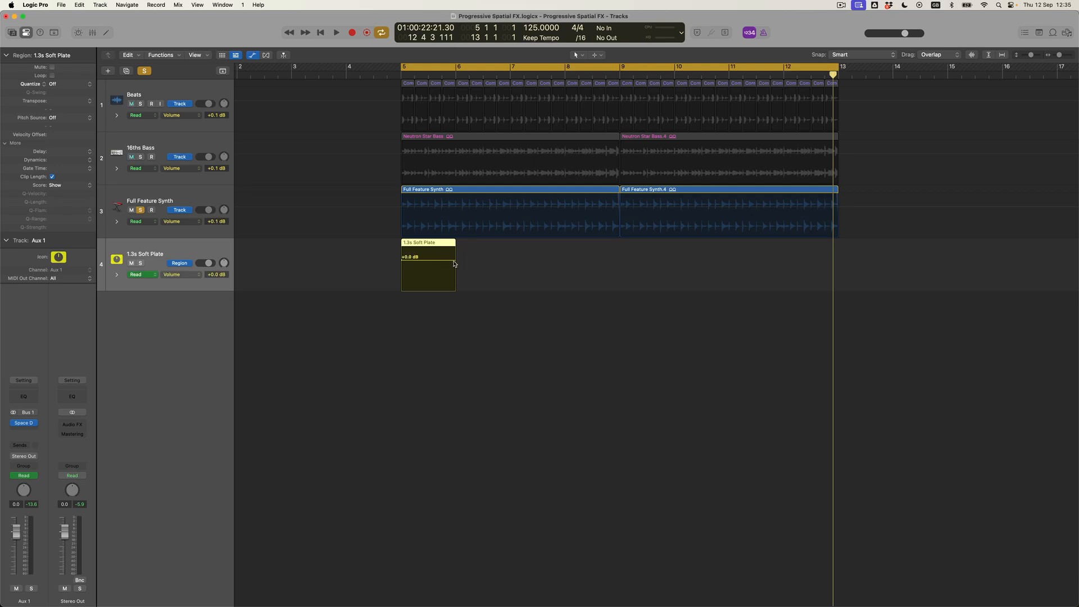
pyautogui.moveTo(454, 261); pyautogui.dragTo(401, 288)
pyautogui.moveTo(439, 245); pyautogui.dragTo(487, 247)
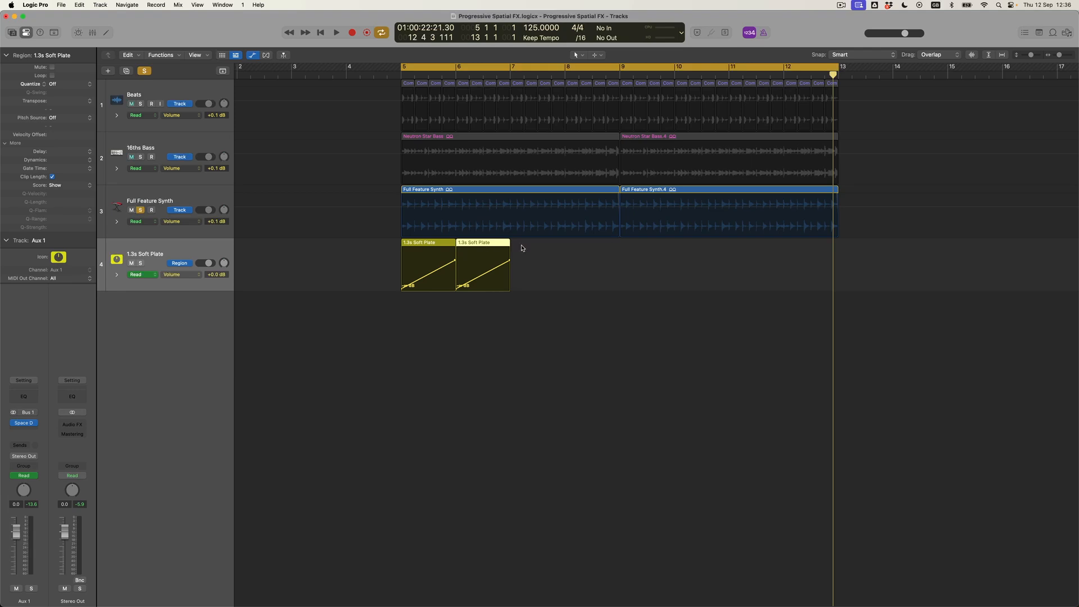
pyautogui.keyDown('shift'); pyautogui.click(440, 242); pyautogui.keyUp('shift')
pyautogui.press('super+r')
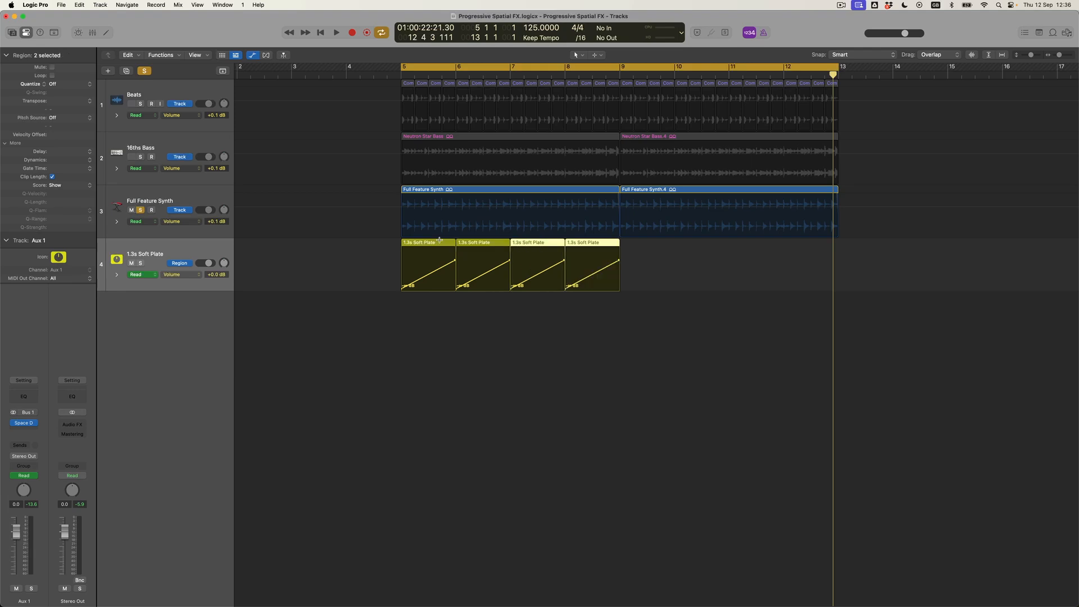
pyautogui.press('super+r')
pyautogui.press('super+r')
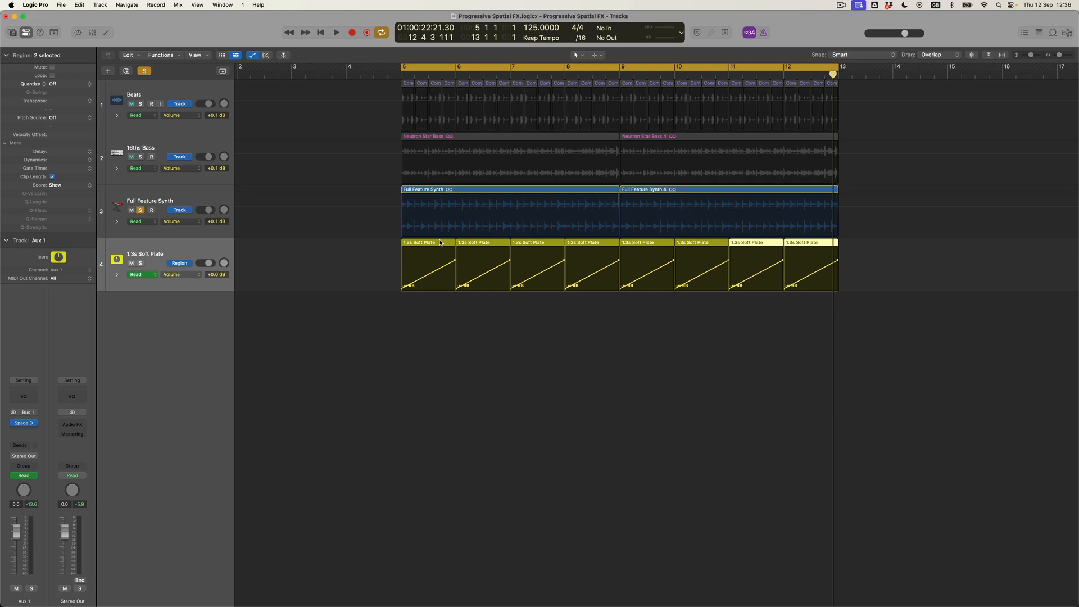
pyautogui.press('space')
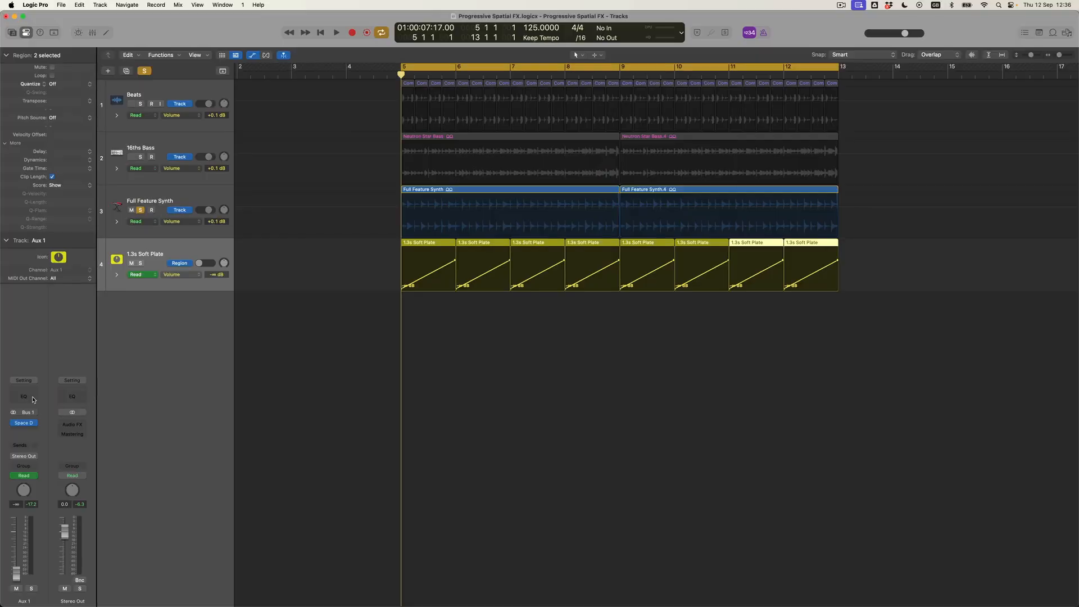
# Insert Channel EQ on Aux 1 and move the 75 Hz band to 498 Hz, -9.4 dB
pyautogui.click(30, 397)
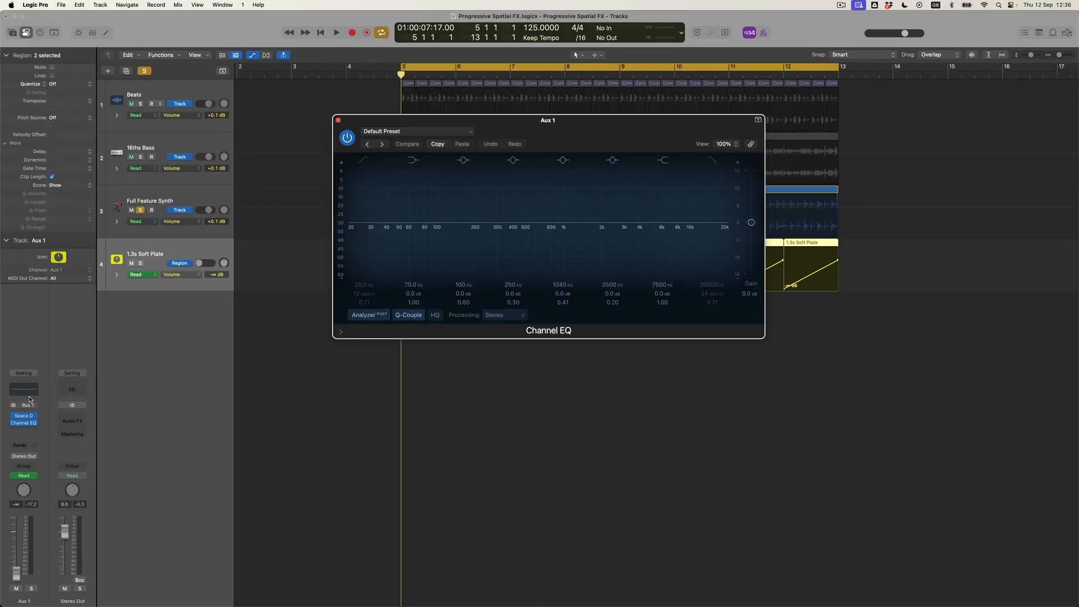
pyautogui.press('space')
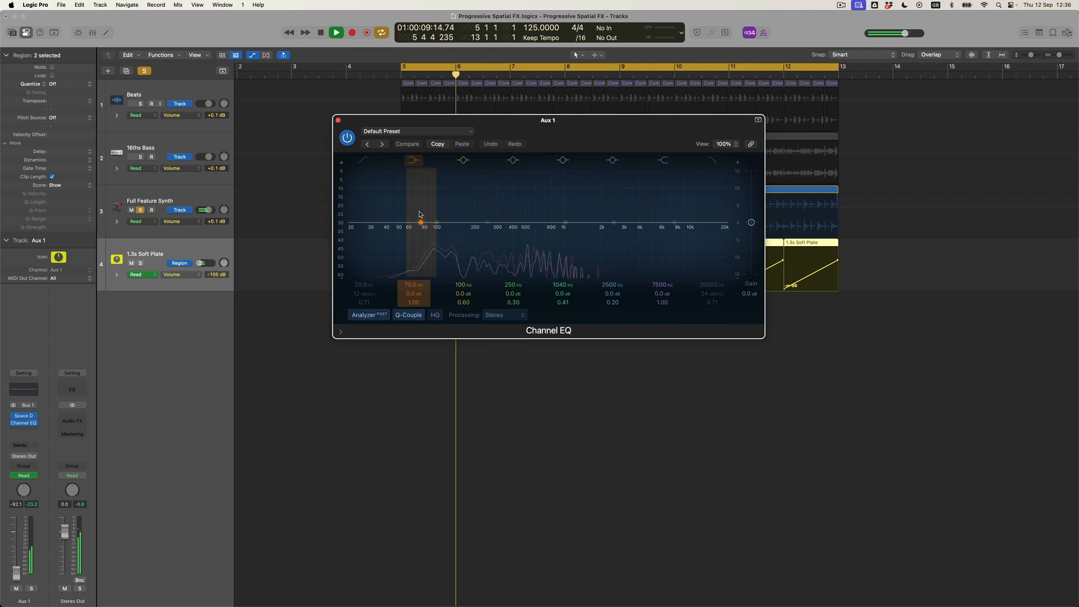
pyautogui.moveTo(419, 214)
pyautogui.mouseDown()
pyautogui.moveTo(527, 264)
pyautogui.moveTo(532, 242)
pyautogui.mouseUp()
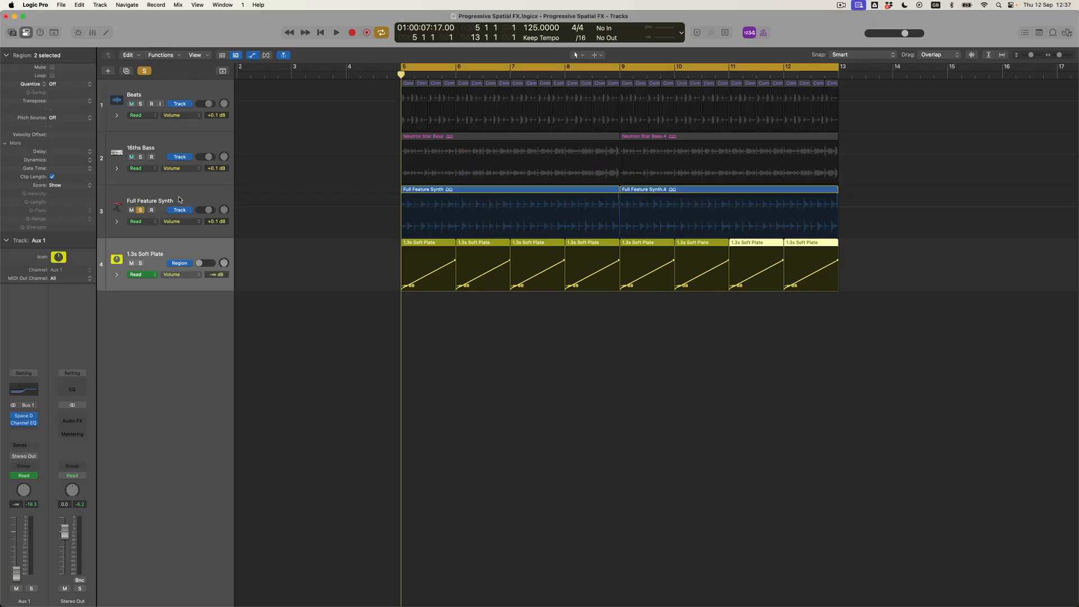
# Add a Bus 2 send on the Full Feature Synth, creating an Aux 2 return
pyautogui.click(178, 199)
pyautogui.click(26, 450)
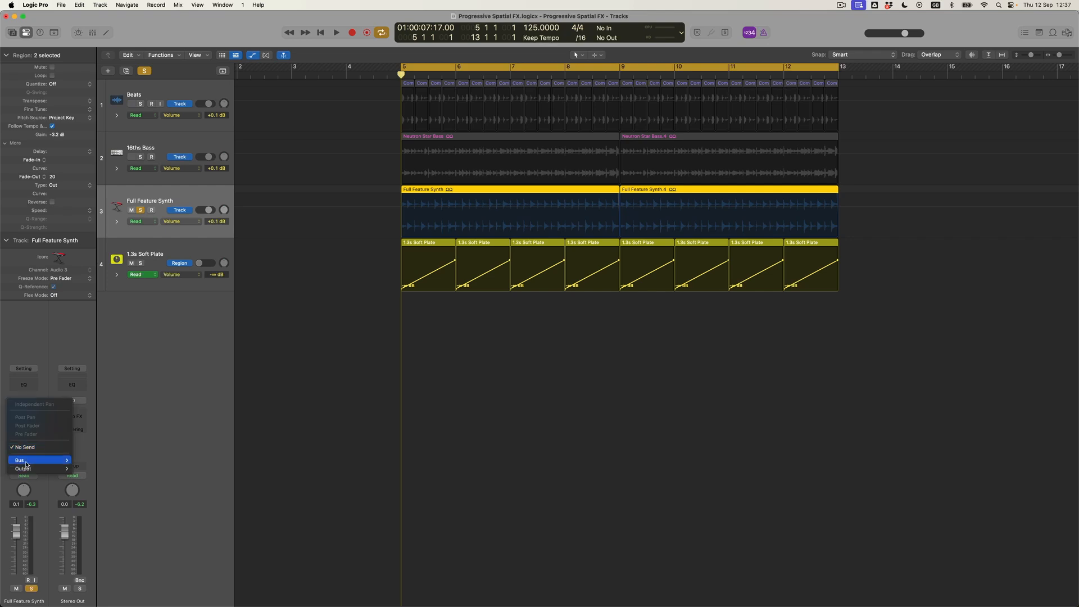
pyautogui.moveTo(39, 459)
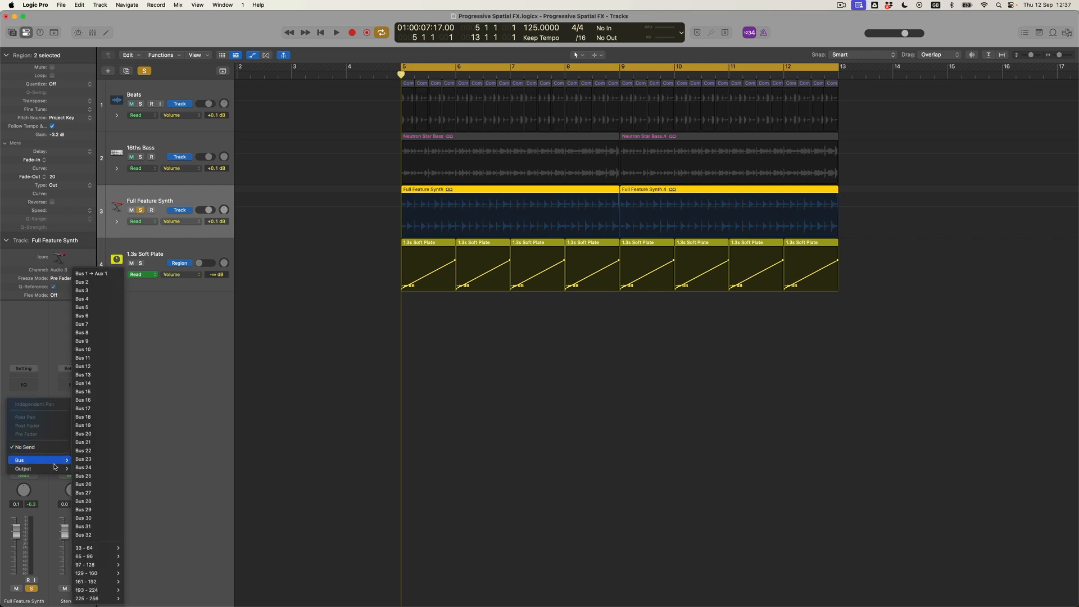
pyautogui.click(79, 284)
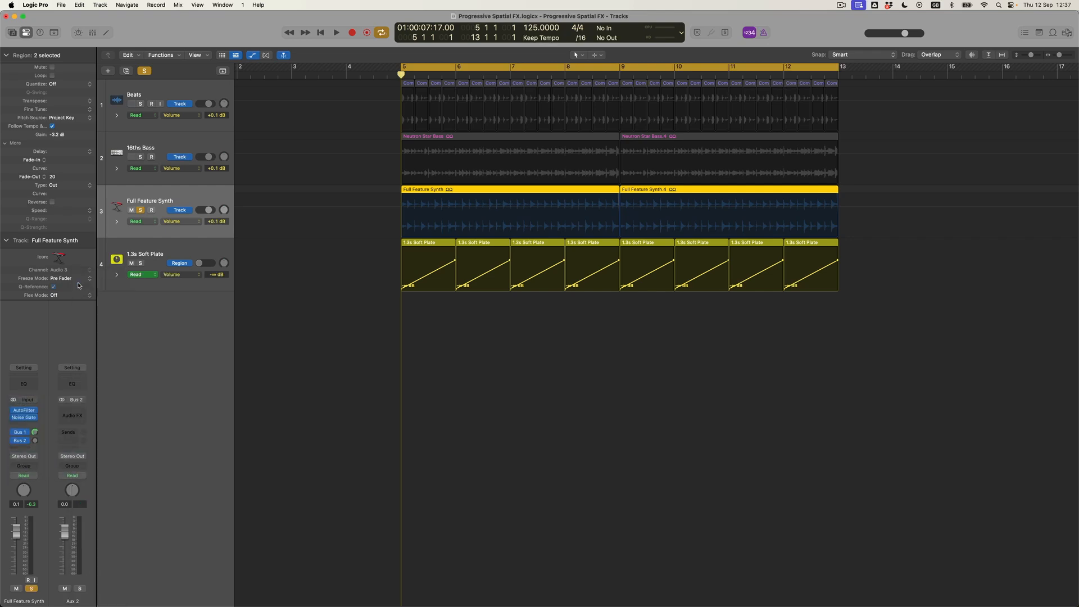
# In the mixer, rename the Aux 1 return to 'Plate REV'
pyautogui.click(94, 34)
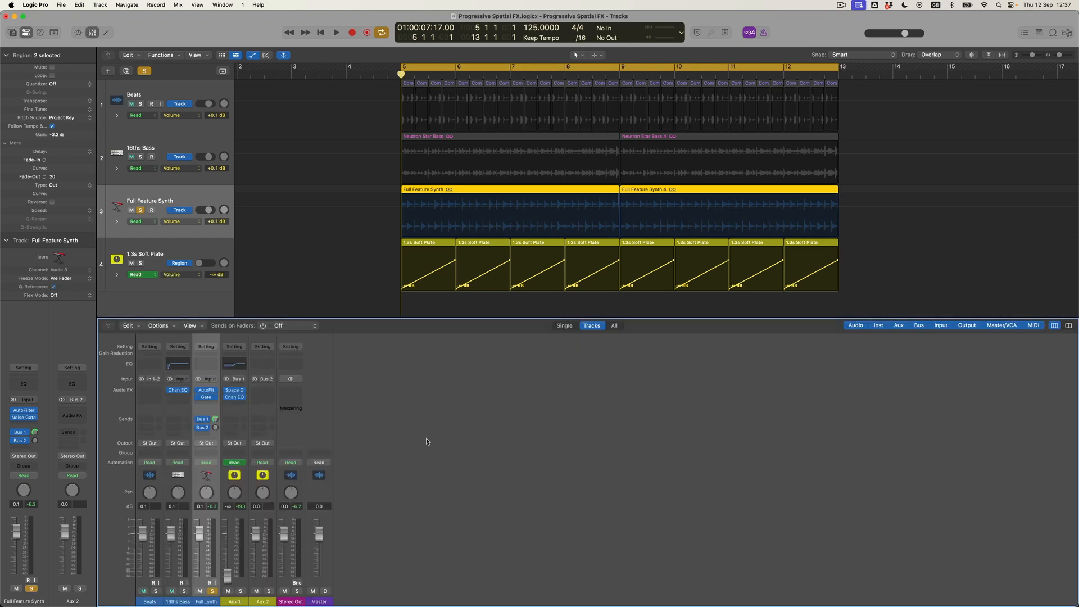
pyautogui.click(240, 602)
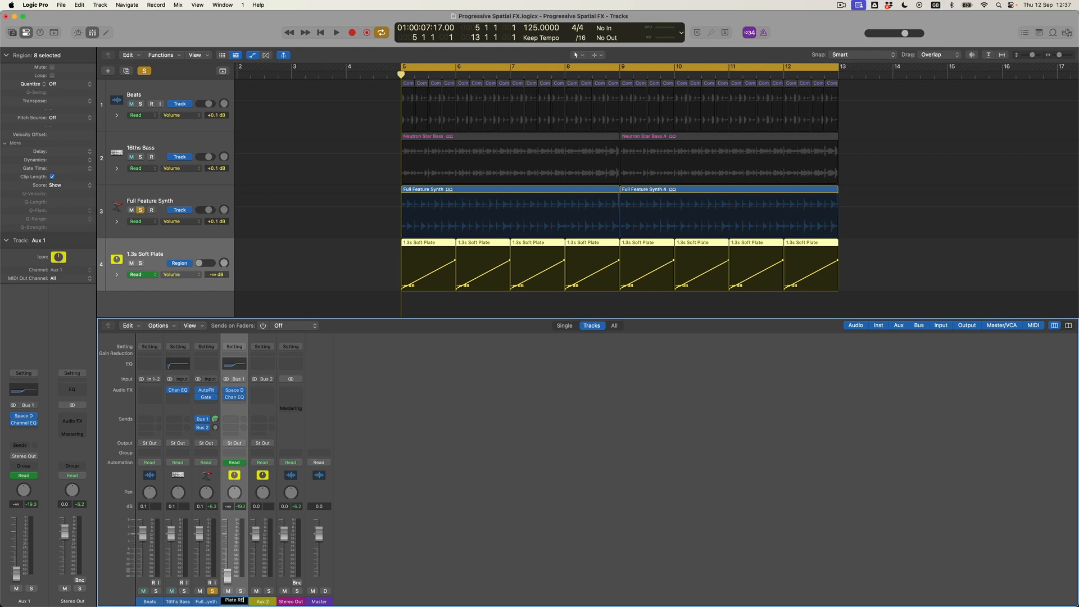
pyautogui.write('Plate REV')
pyautogui.press('Return')
# Rename the Aux 2 return to 'DLY' and close the mixer
pyautogui.click(260, 602)
pyautogui.doubleClick(262, 602)
pyautogui.write('DLY')
pyautogui.press('Return')
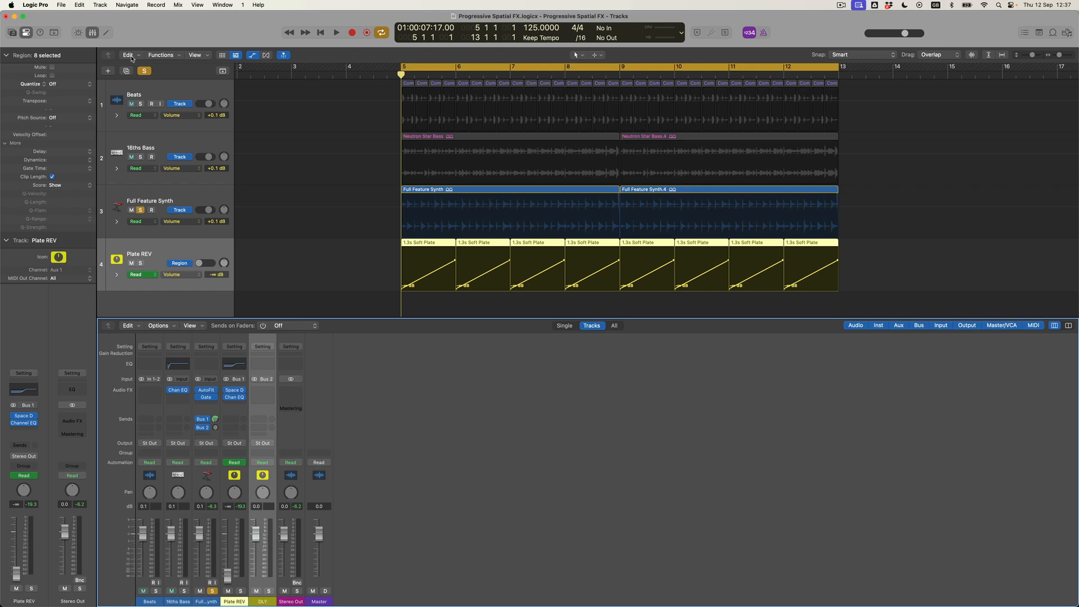
pyautogui.click(97, 37)
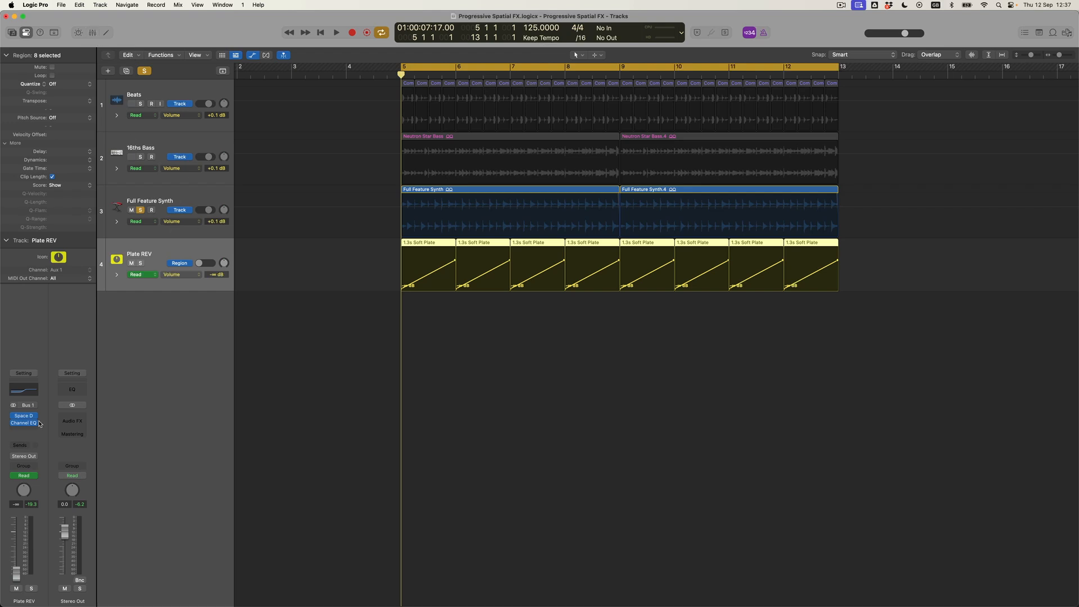
# Route the Full Feature Synth's second send to Bus 2 (DLY)
pyautogui.click(164, 198)
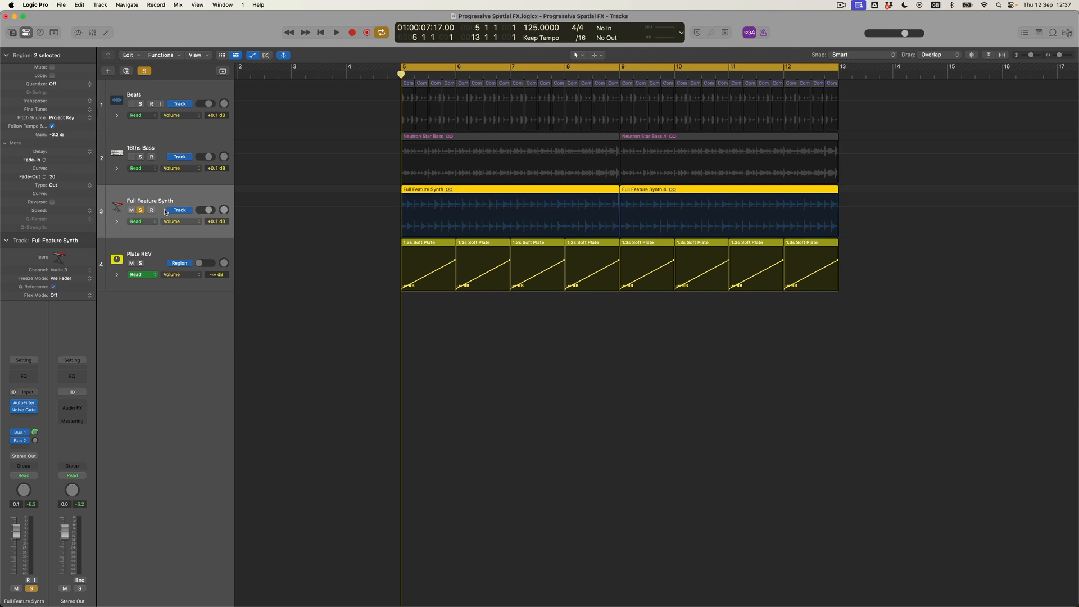
pyautogui.click(21, 444)
pyautogui.click(21, 442)
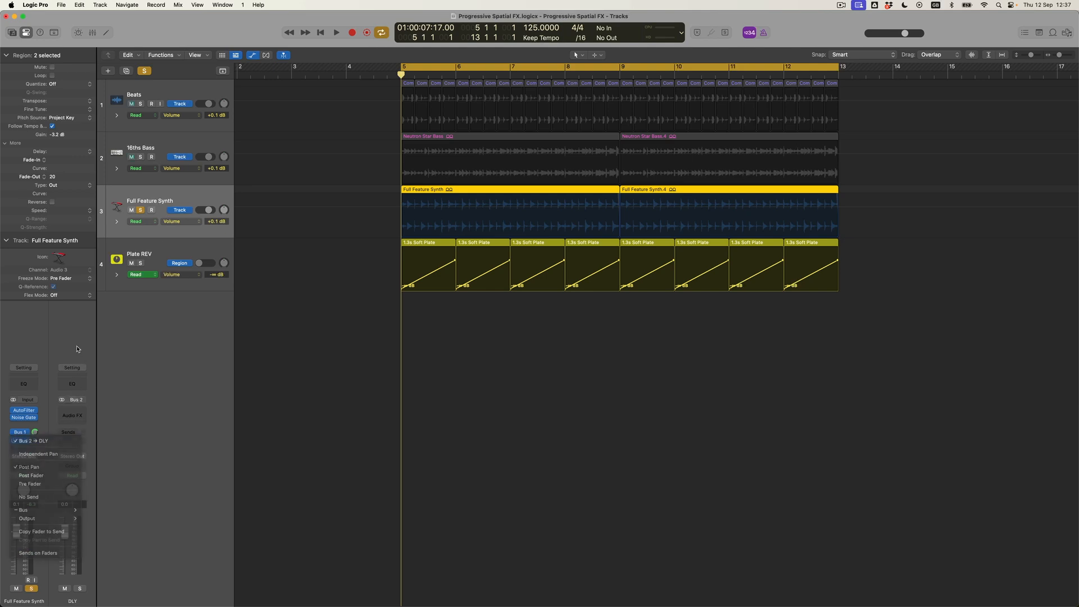
# Load a Stereo Tape Delay from the Delay category onto DLY's Audio FX slot
pyautogui.click(82, 413)
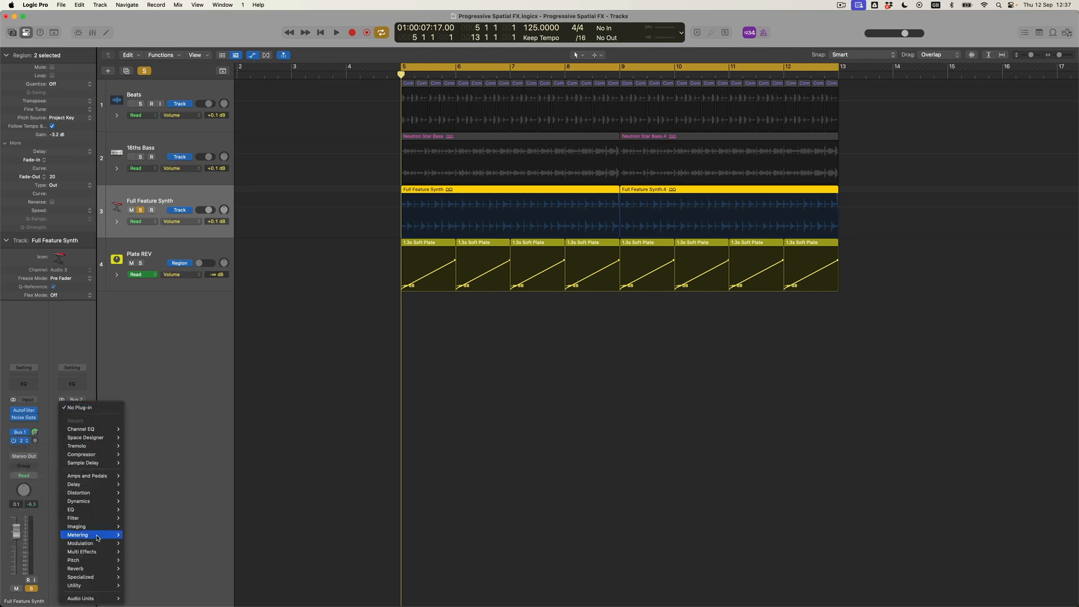
pyautogui.moveTo(99, 544)
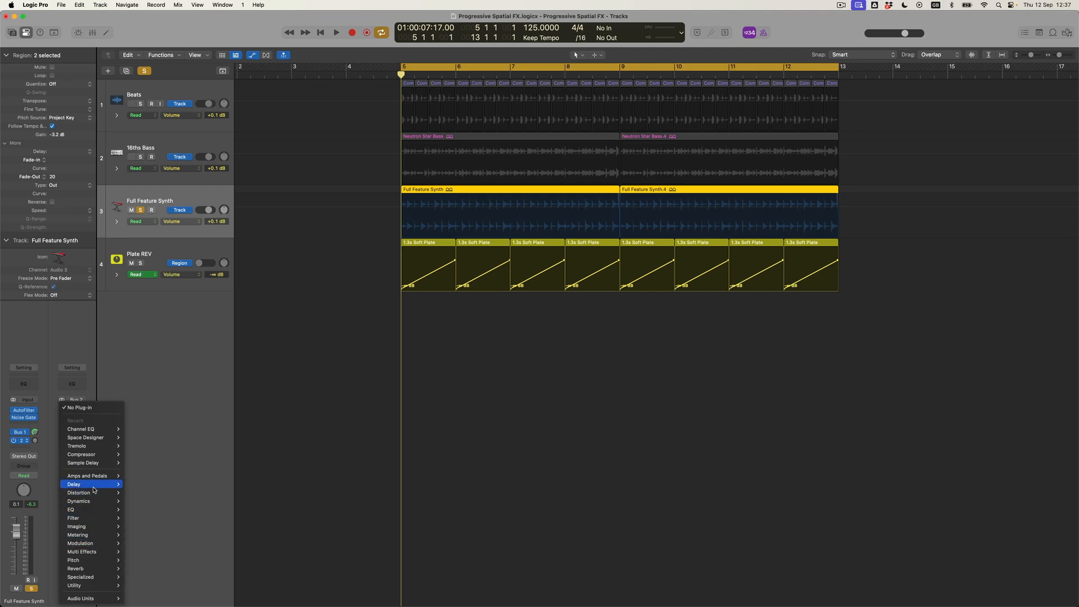
pyautogui.moveTo(95, 485)
pyautogui.moveTo(143, 486)
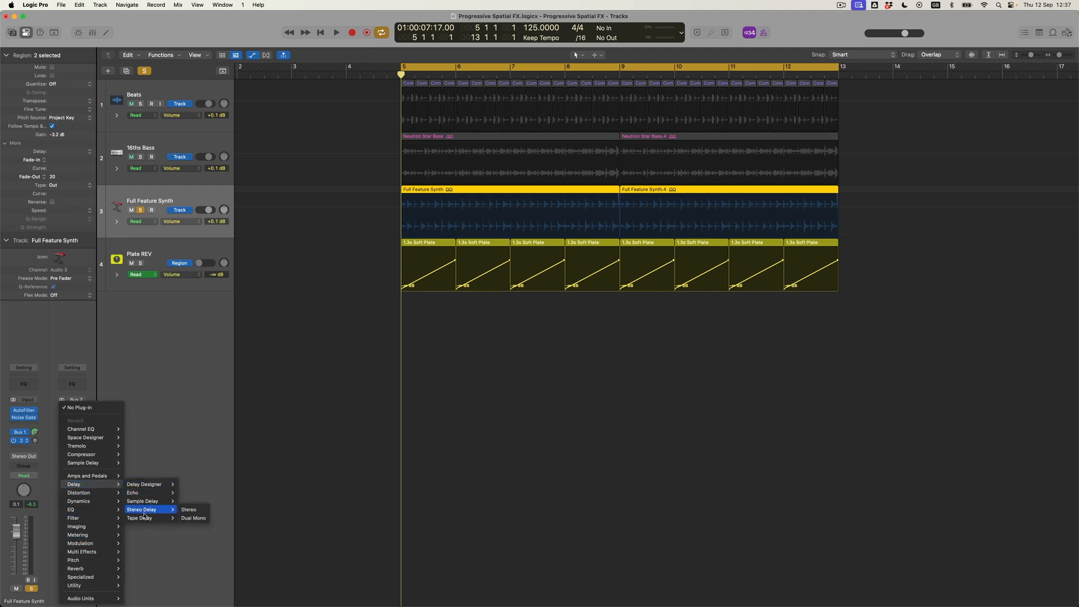
pyautogui.click(191, 519)
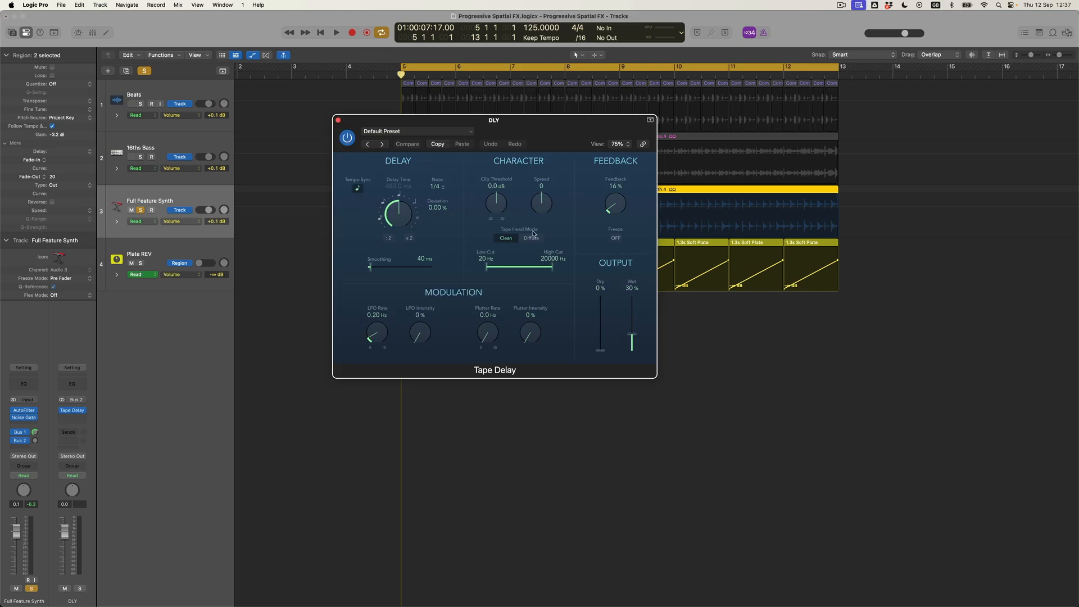
# Set the Tape Delay time to a 1/8 dotted note and move its window aside
pyautogui.click(444, 188)
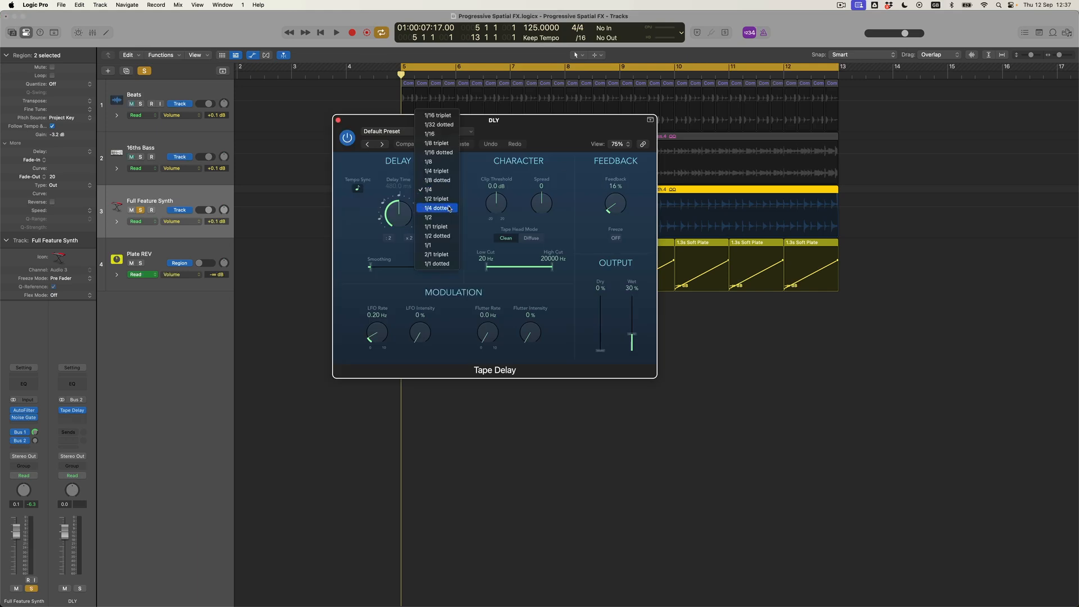
pyautogui.click(447, 181)
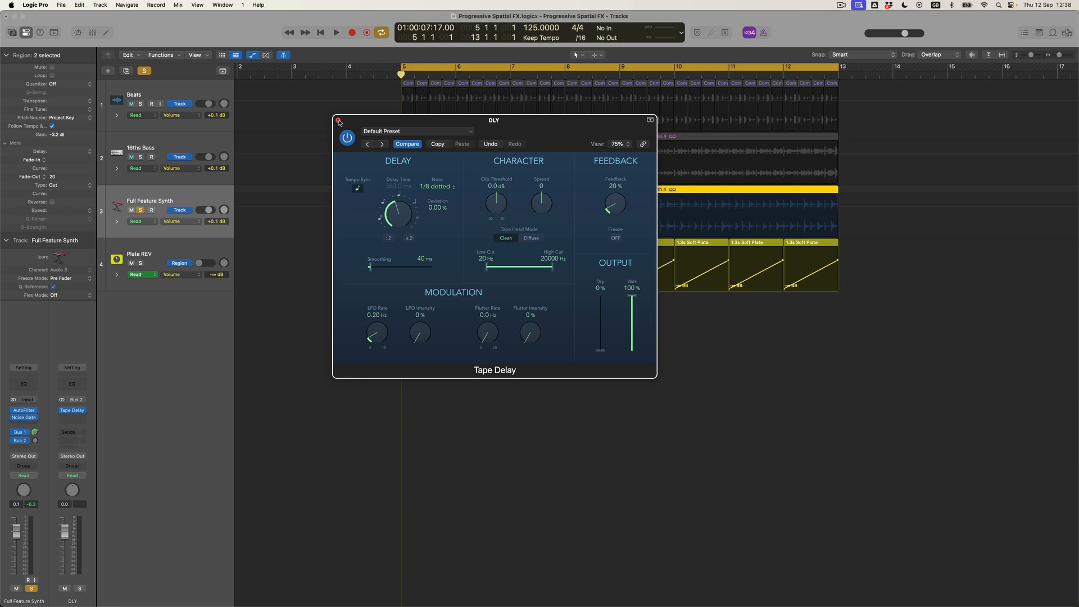
pyautogui.moveTo(350, 122); pyautogui.dragTo(480, 206)
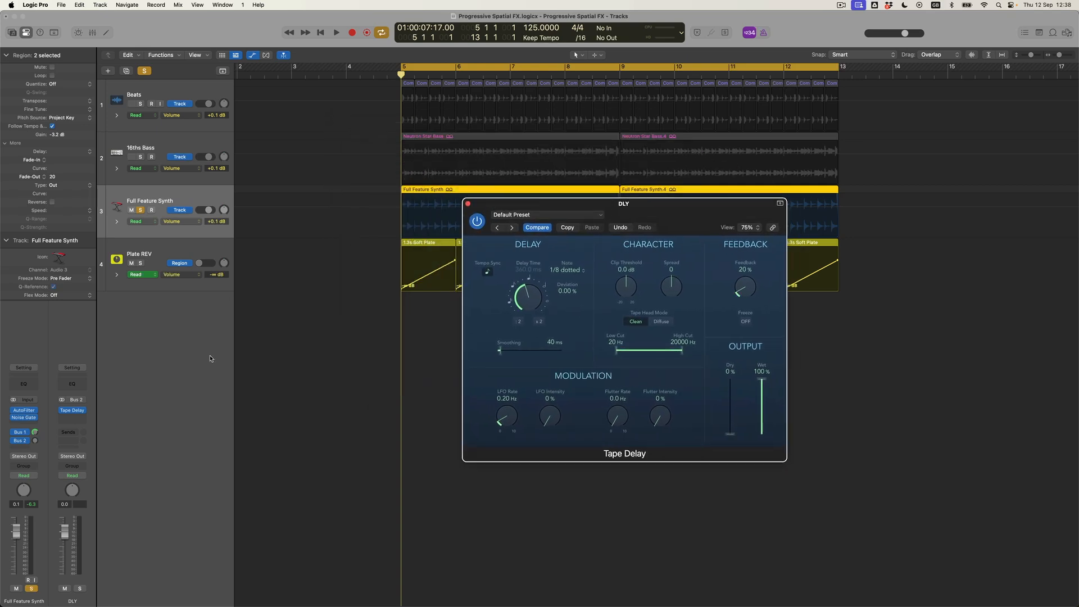
# Play the project to audition the delay, then stop playback
pyautogui.click(32, 407)
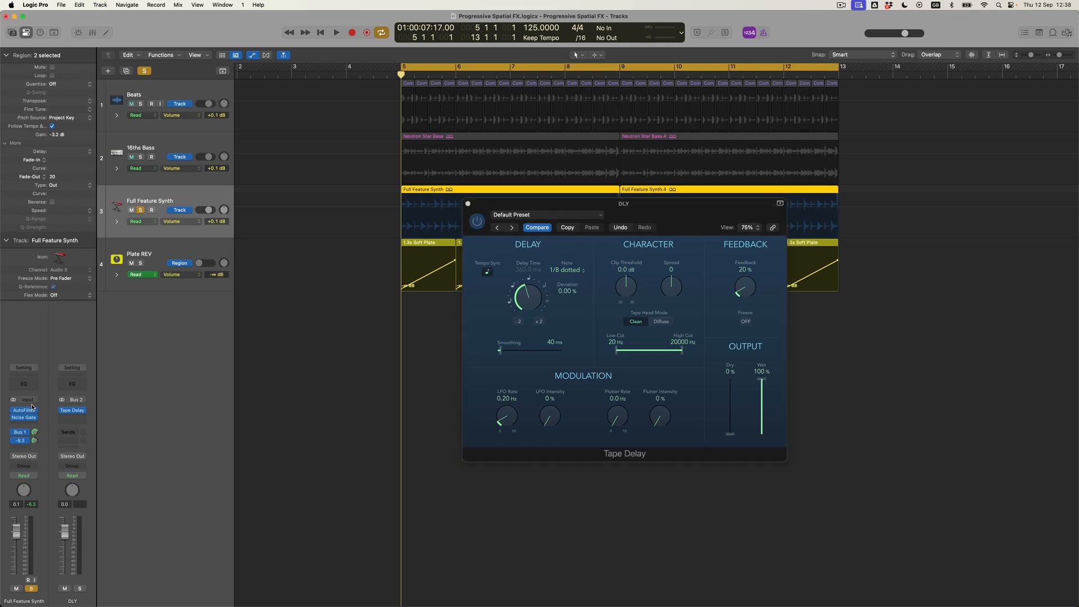
pyautogui.press('space')
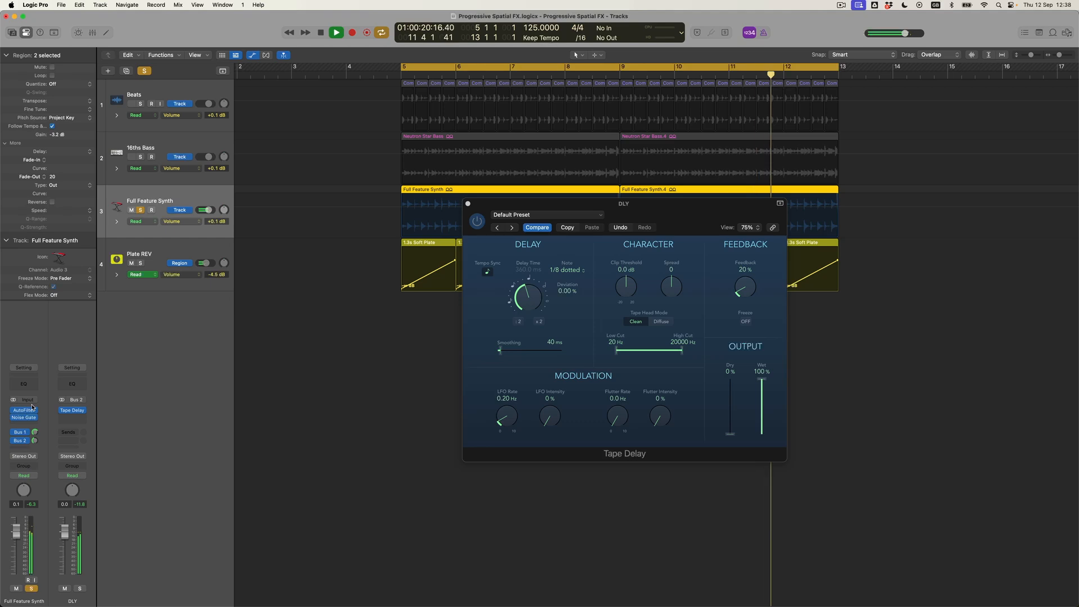
pyautogui.press('space')
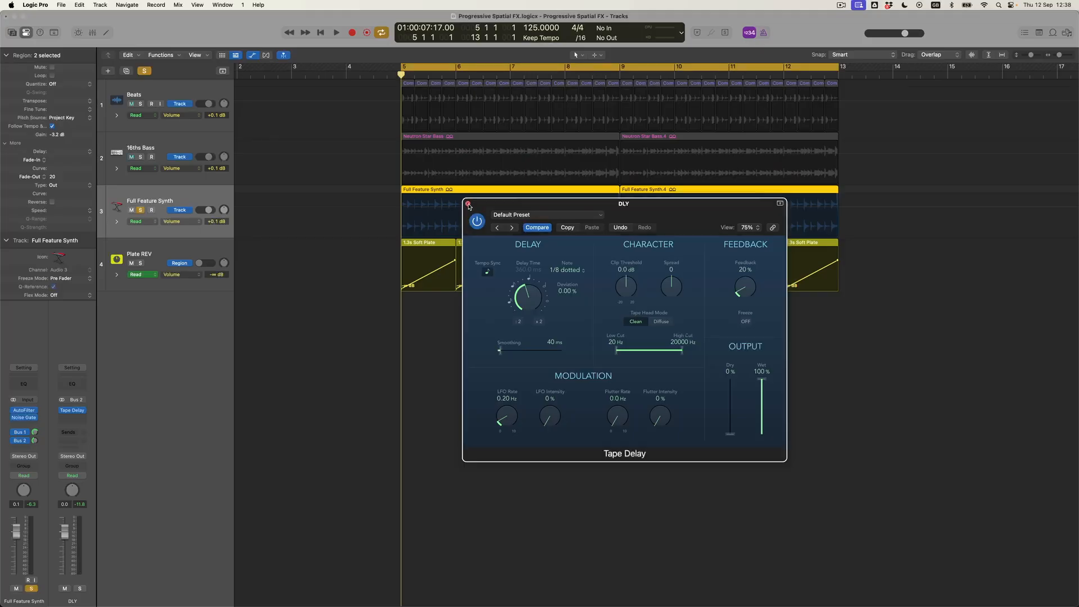
# Close the Tape Delay window and check that the synth's Bus 2 send targets DLY
pyautogui.click(468, 202)
pyautogui.click(138, 287)
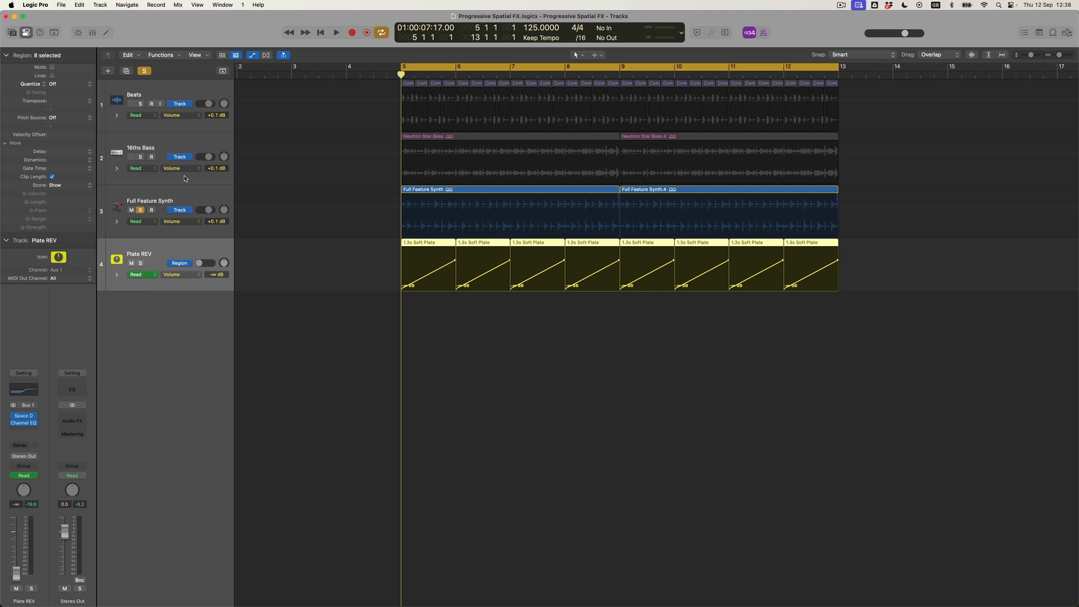
pyautogui.click(172, 198)
pyautogui.click(22, 442)
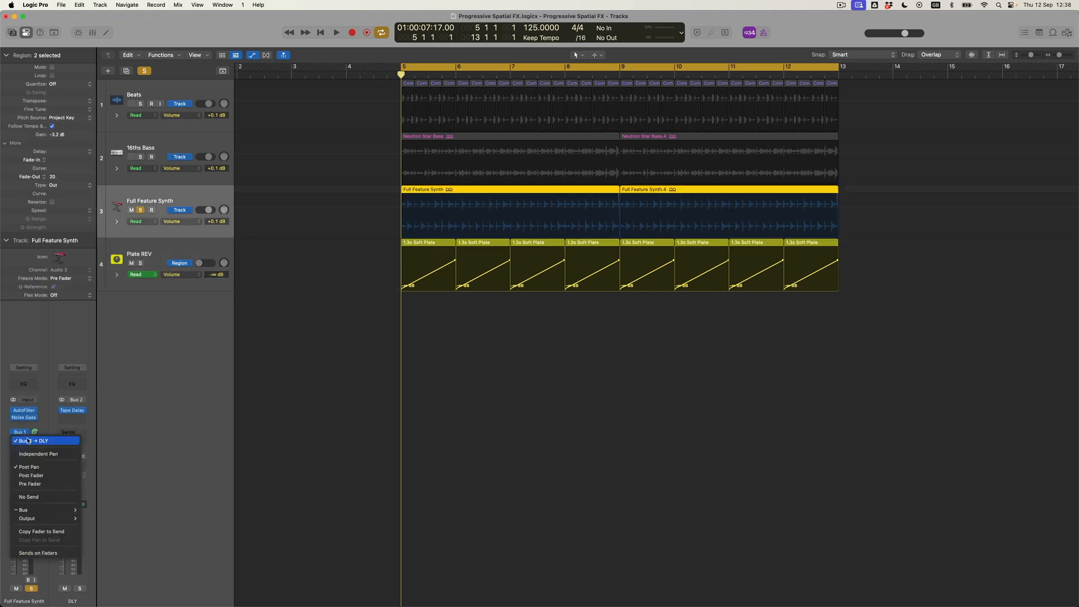
pyautogui.click(91, 385)
# Create an arrange track for DLY below Plate REV and copy the eight Soft Plate regions onto it
pyautogui.rightClick(91, 431)
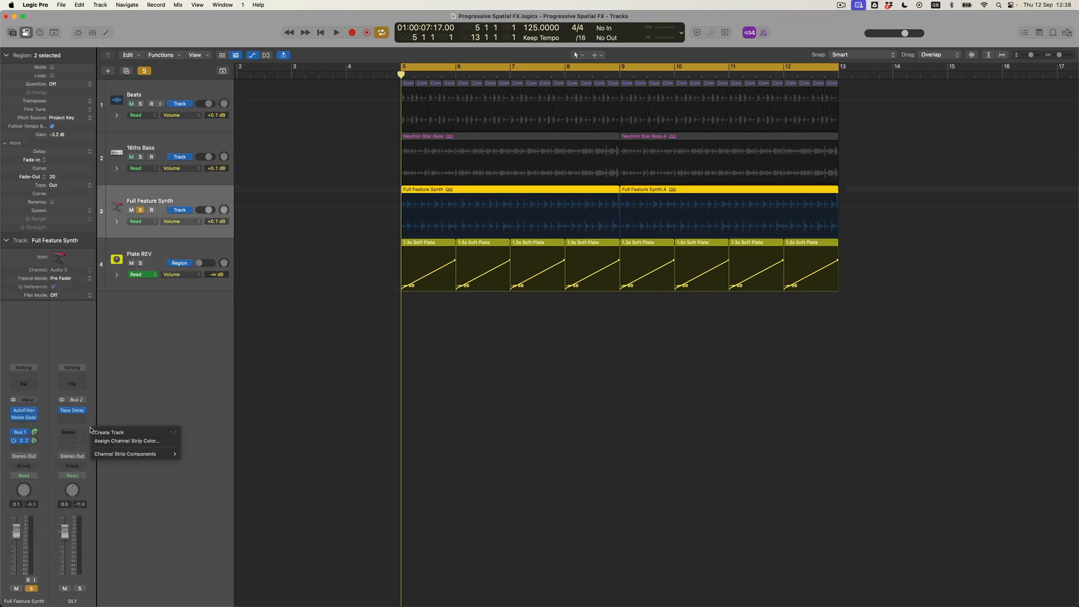
pyautogui.click(102, 433)
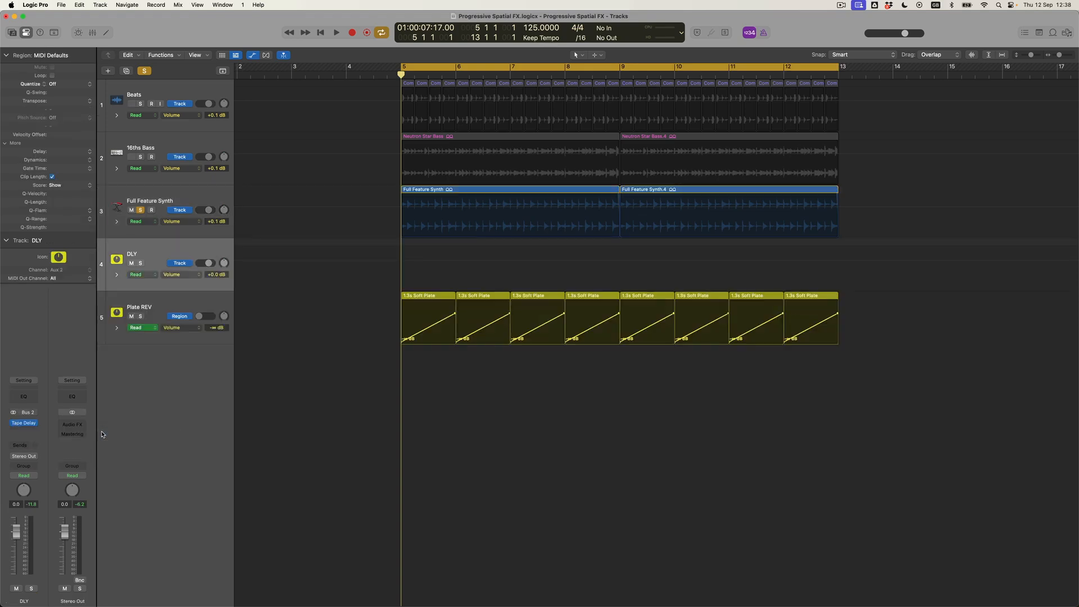
pyautogui.moveTo(166, 250); pyautogui.dragTo(170, 347)
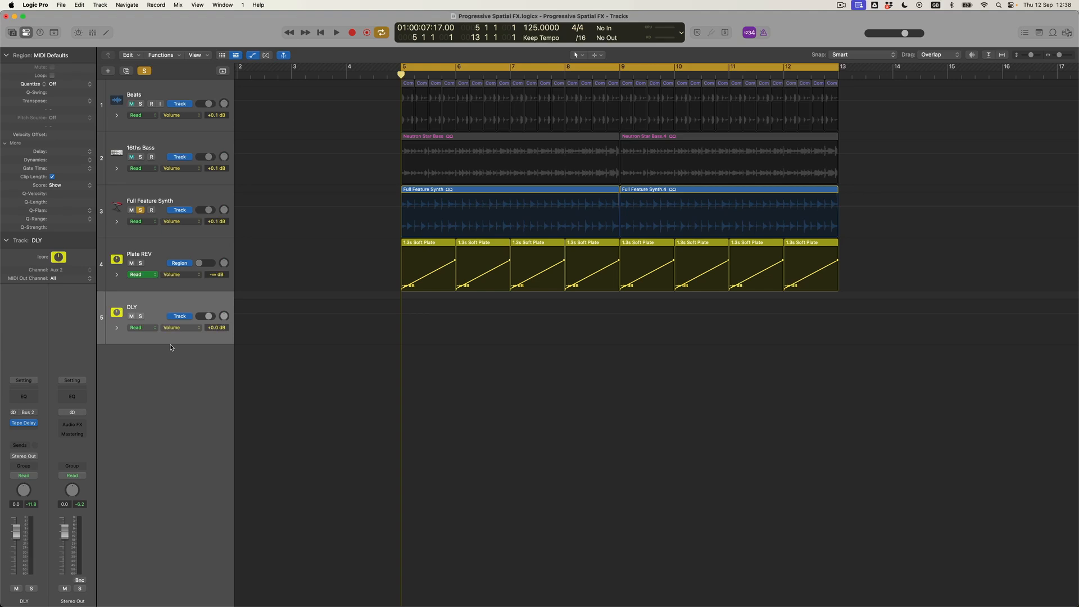
pyautogui.moveTo(386, 245); pyautogui.dragTo(837, 253)
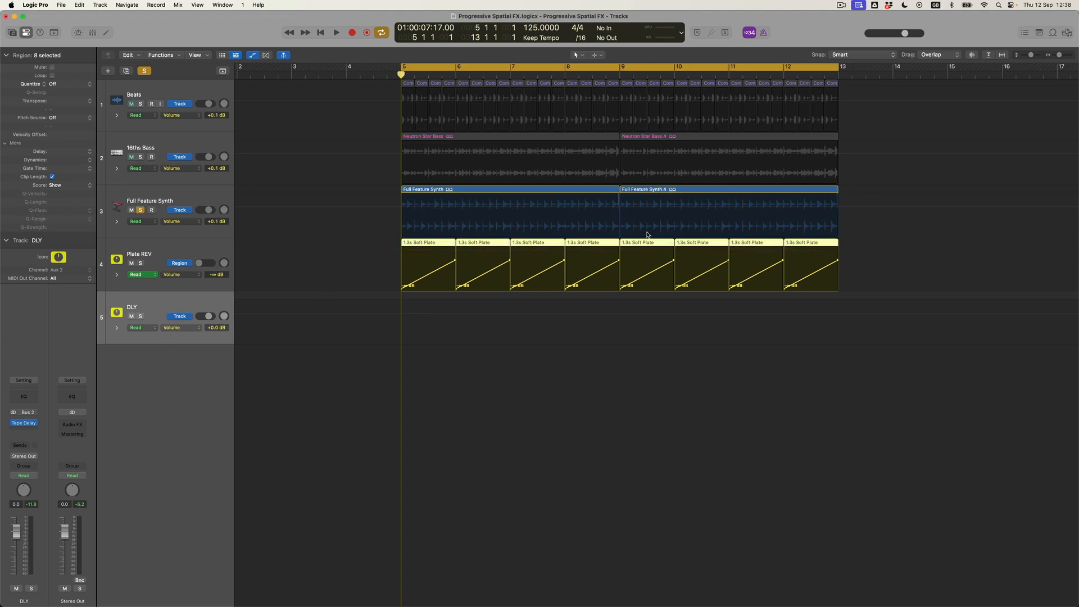
pyautogui.moveTo(442, 243); pyautogui.dragTo(439, 331)
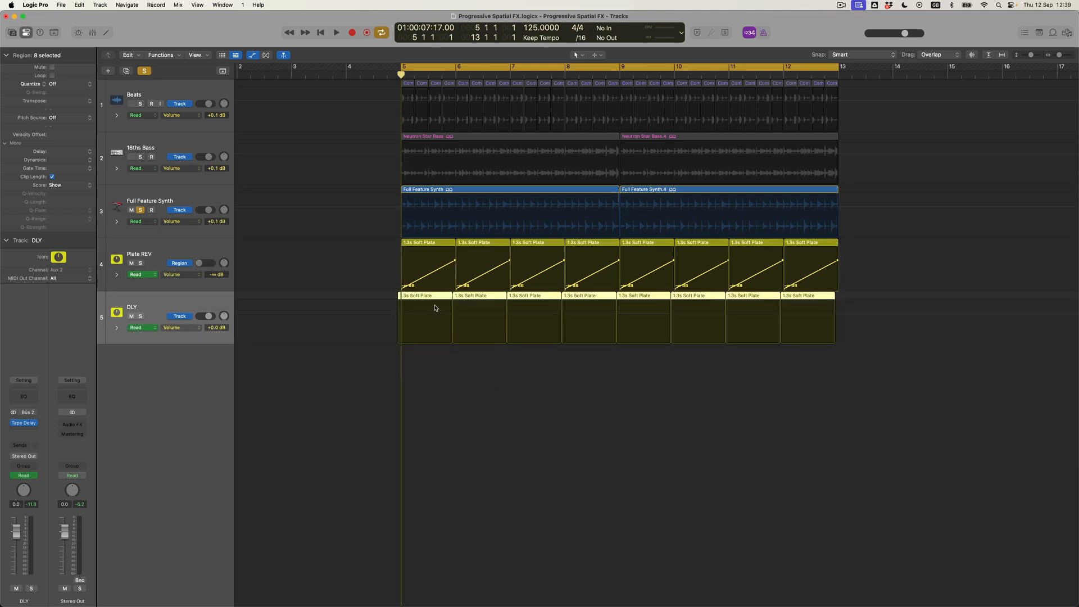
# Recopy the Soft Plate regions onto DLY at bar 5, enable region automation, and play back
pyautogui.press('super+z')
pyautogui.moveTo(431, 245); pyautogui.dragTo(433, 310)
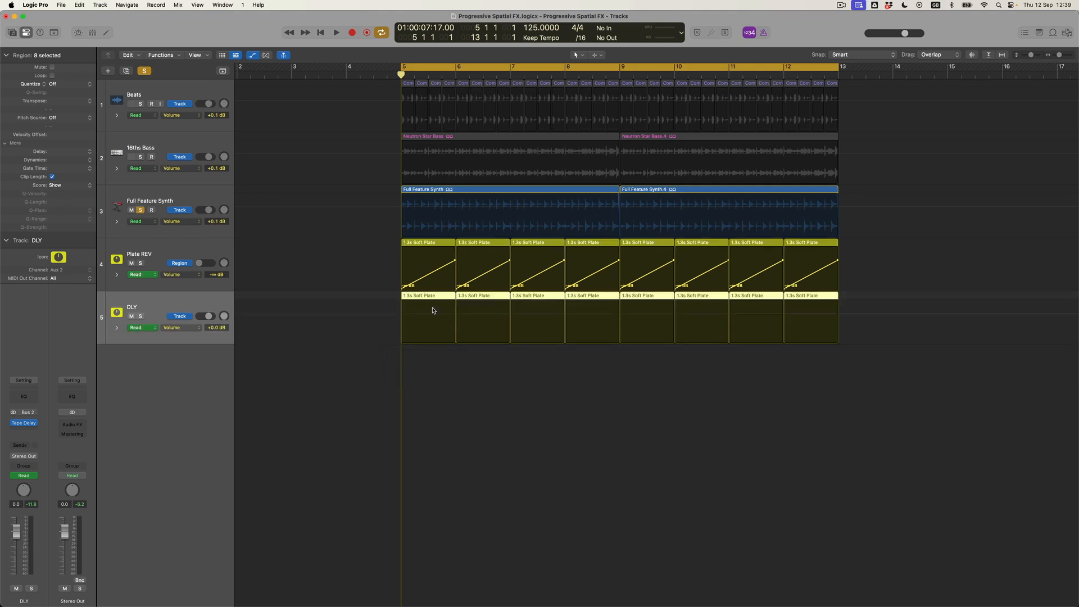
pyautogui.click(184, 316)
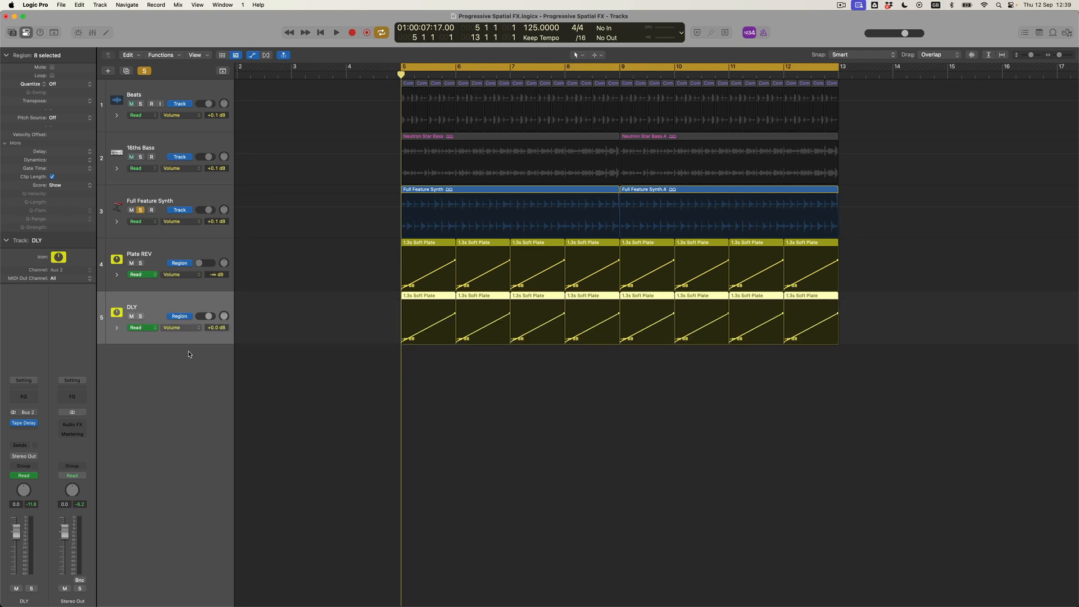
pyautogui.press('space')
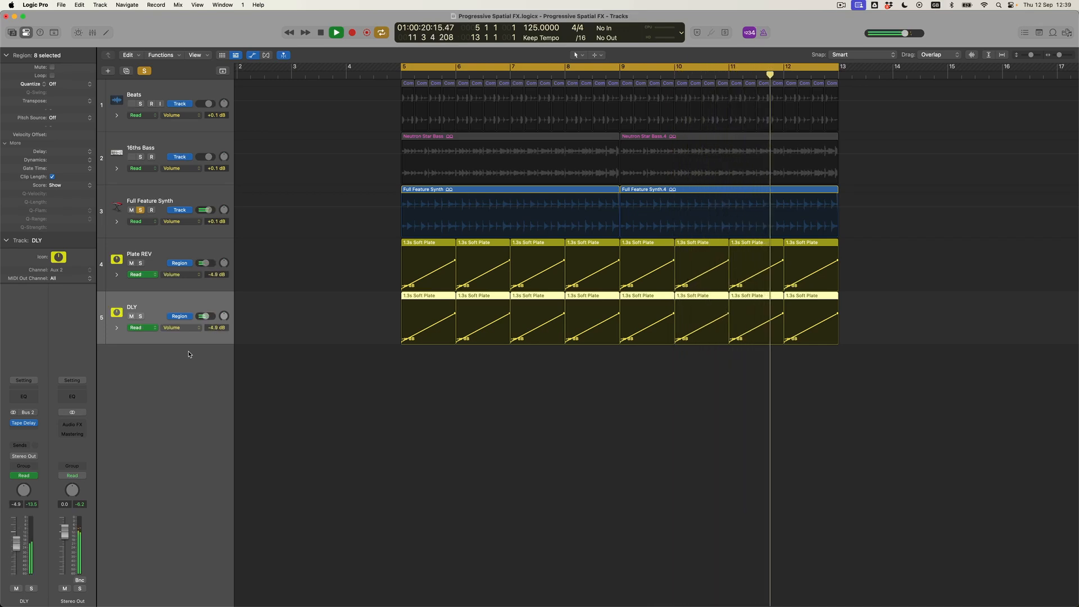
pyautogui.press('space')
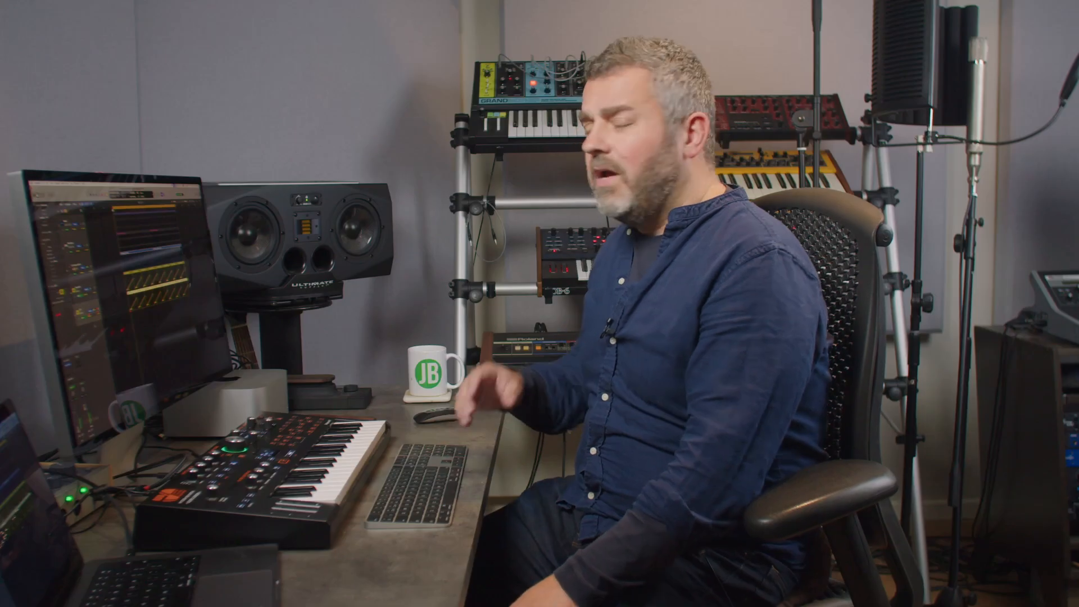
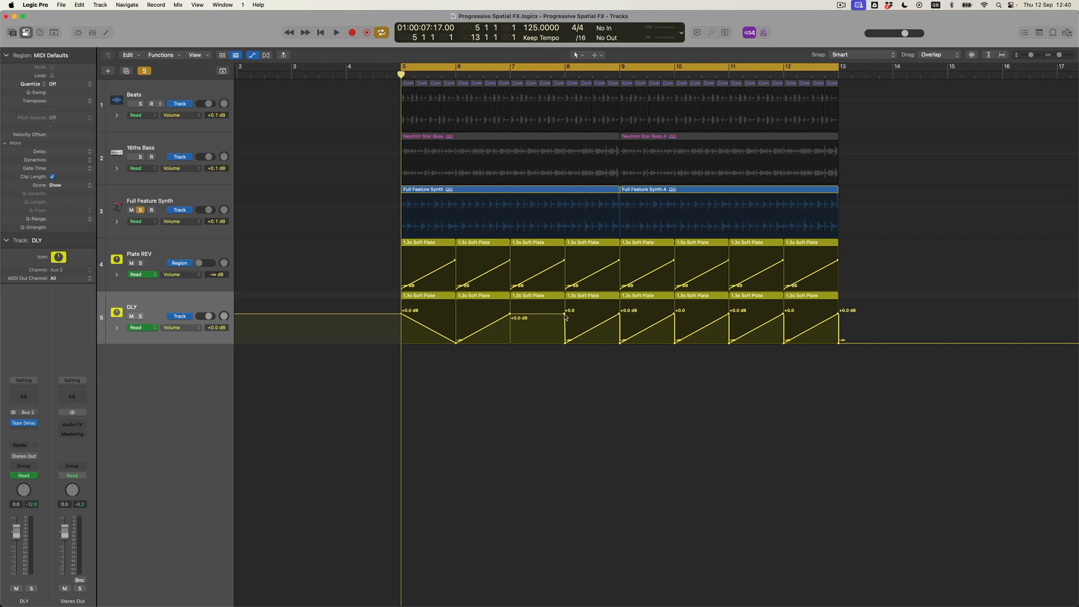
# Delete the alternating DLY volume points at bars 8 through 11
pyautogui.click(565, 313)
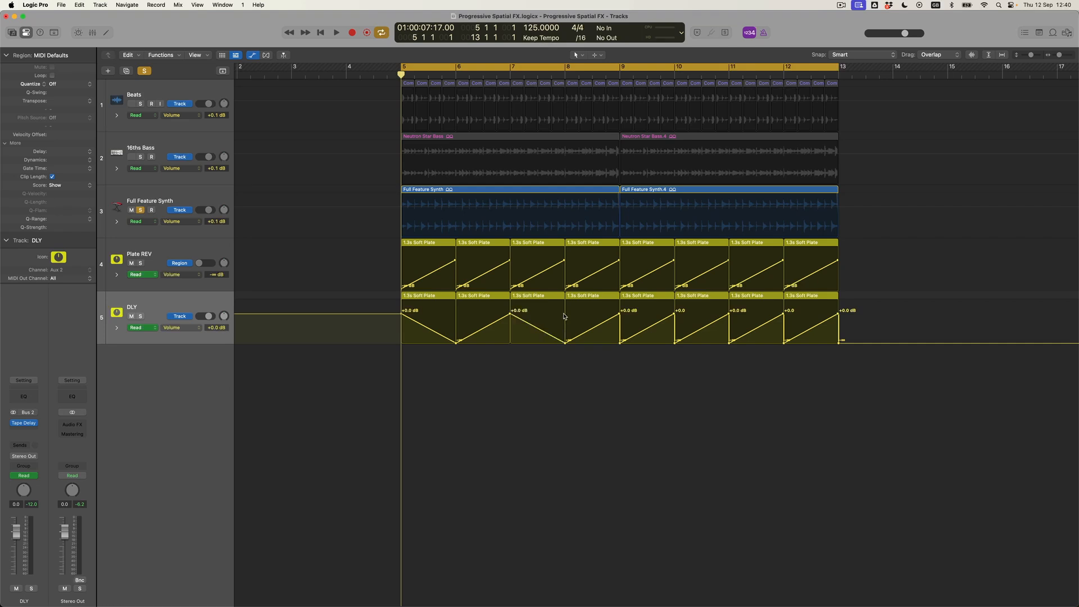
pyautogui.click(620, 343)
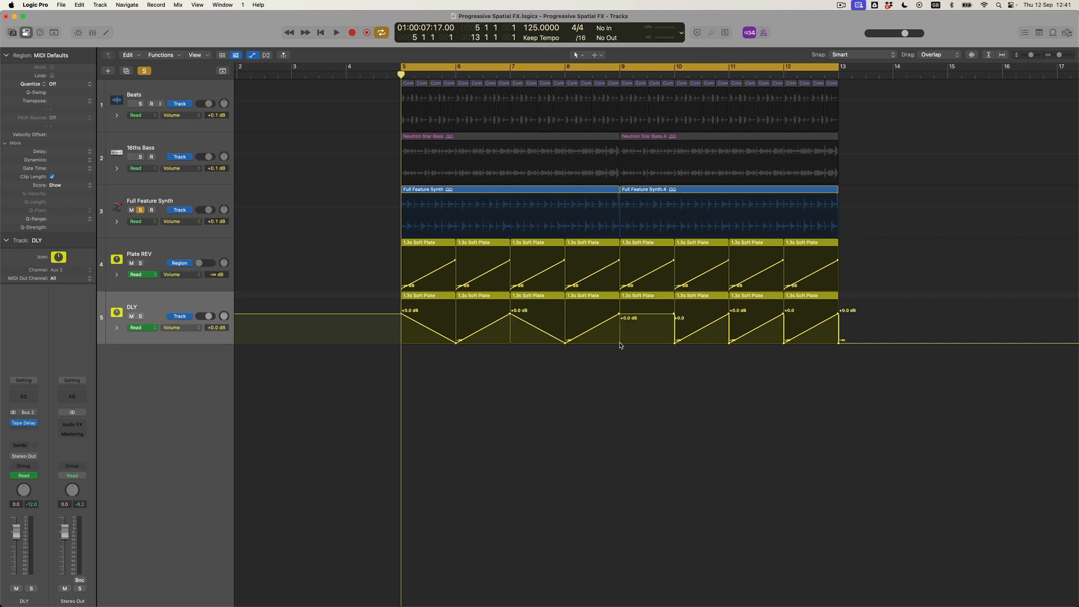
pyautogui.click(675, 314)
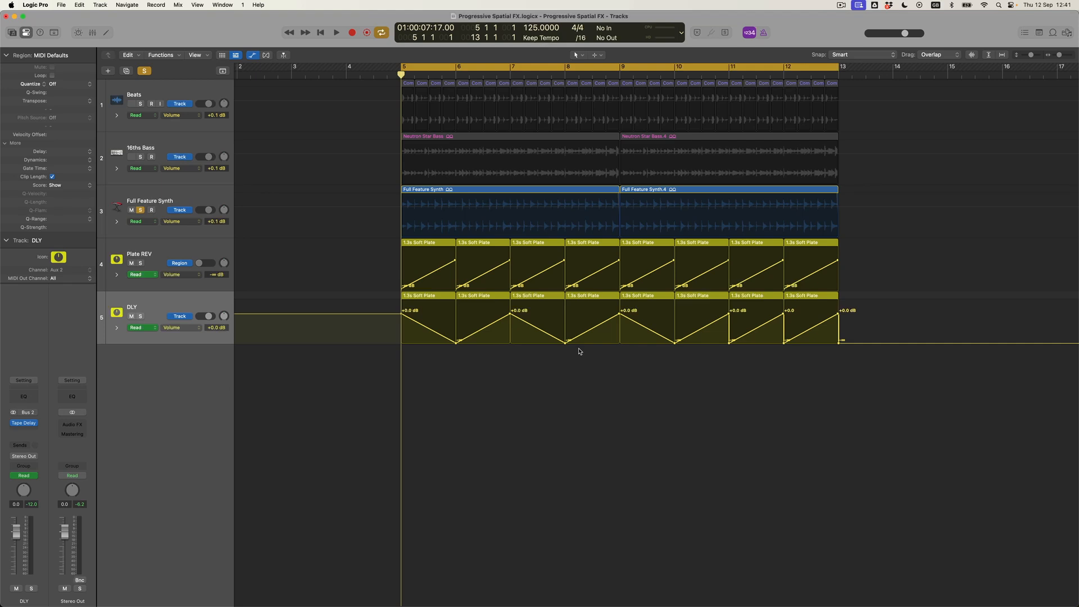
pyautogui.click(729, 343)
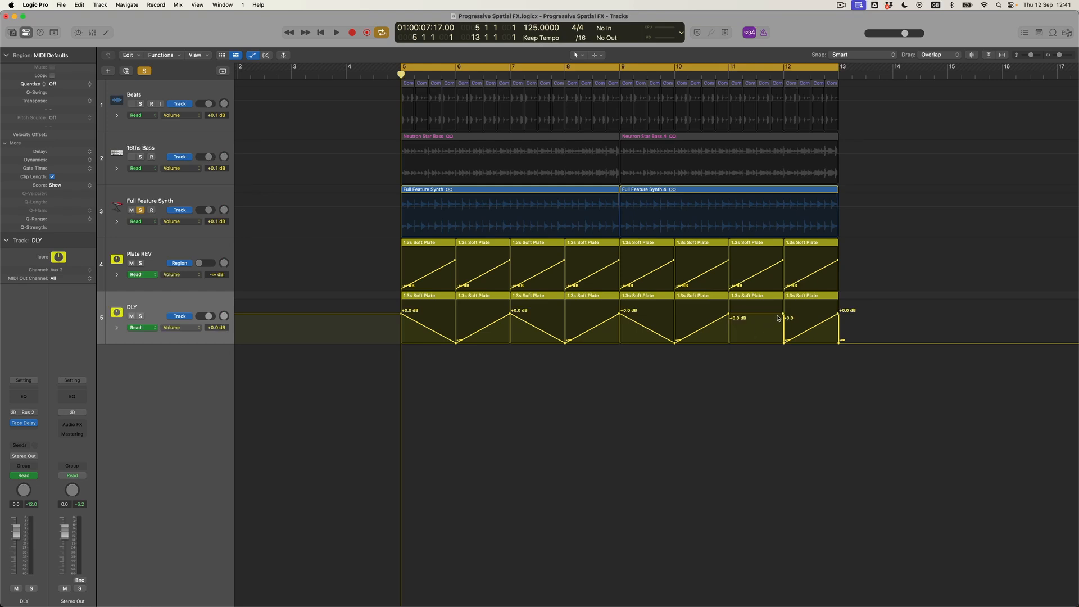
# Pull the bar 12 DLY point back to 11 2 4, add a +2.3 dB point at 12 3 4, and play
pyautogui.moveTo(783, 316); pyautogui.dragTo(756, 325)
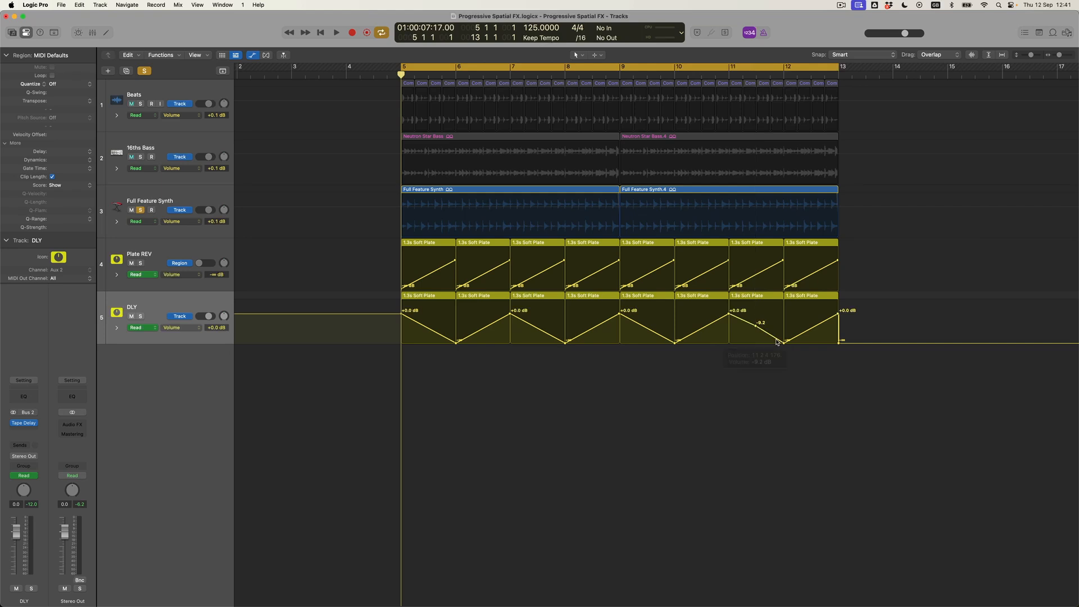
pyautogui.click(782, 342)
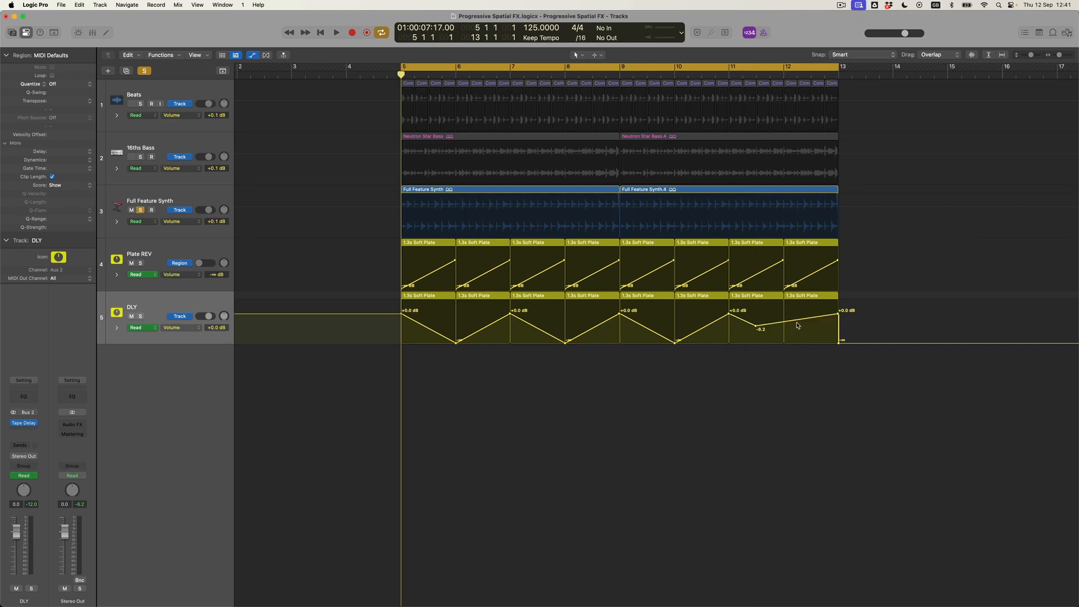
pyautogui.click(821, 316)
pyautogui.moveTo(821, 309); pyautogui.dragTo(824, 309)
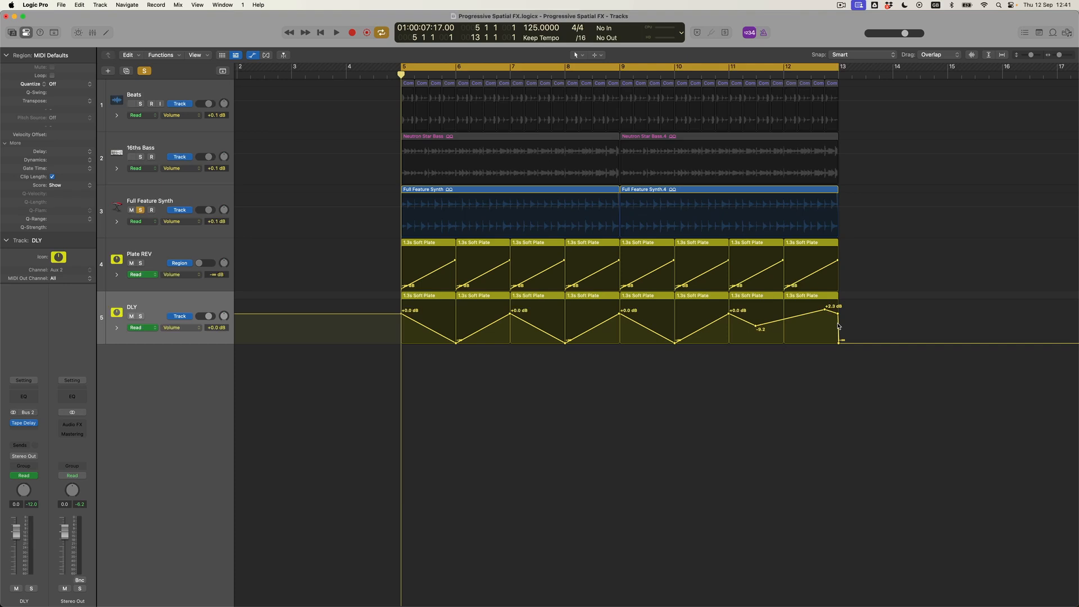
pyautogui.press('space')
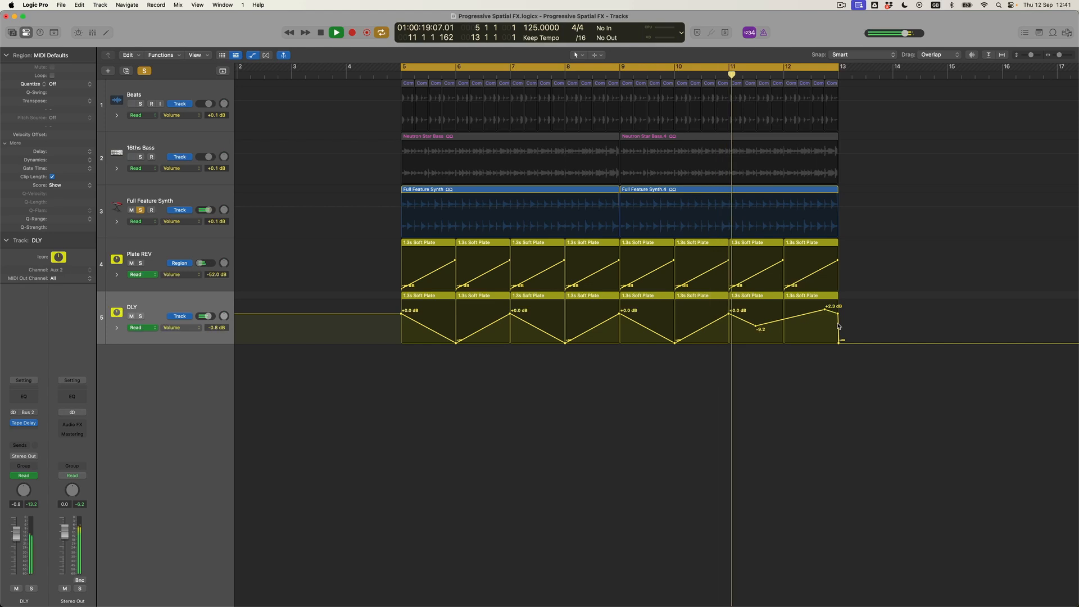
# Unsolo the Full Feature Synth track and select it
pyautogui.click(140, 211)
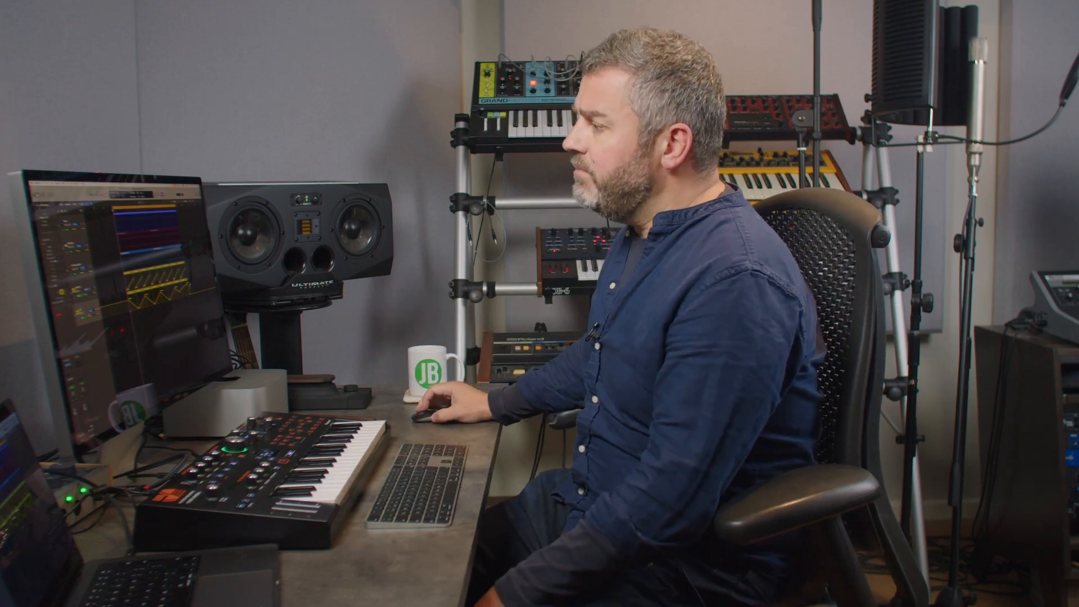
pyautogui.click(162, 207)
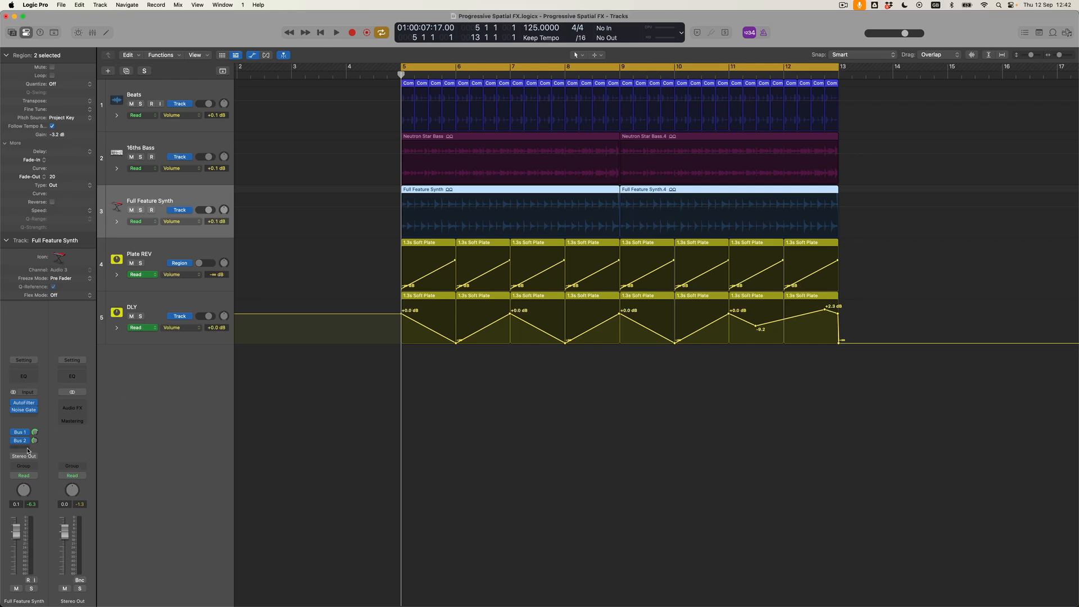
# Add a Bus 3 send on the Full Feature Synth channel
pyautogui.click(28, 449)
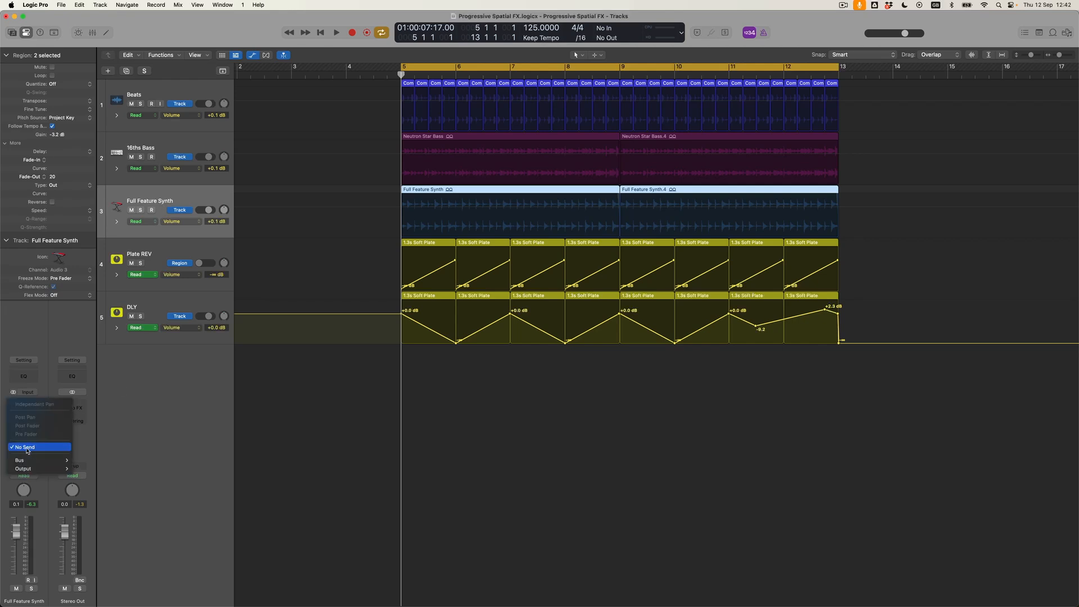
pyautogui.moveTo(28, 459)
pyautogui.click(103, 290)
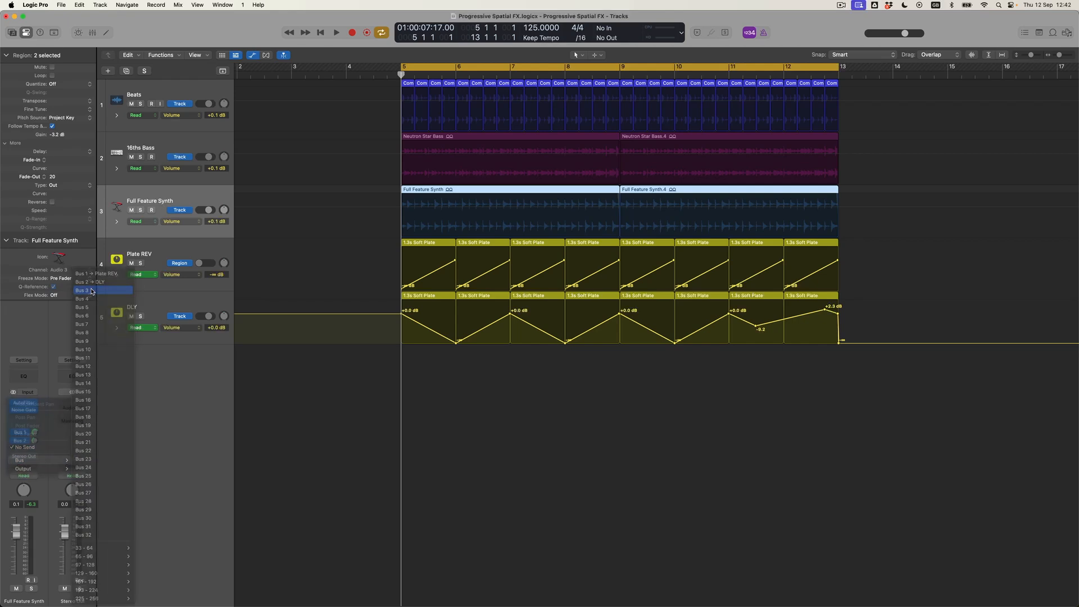
# Insert a stereo Space Designer on Aux 3 with the 05.1s Shimmering Plate preset
pyautogui.click(82, 405)
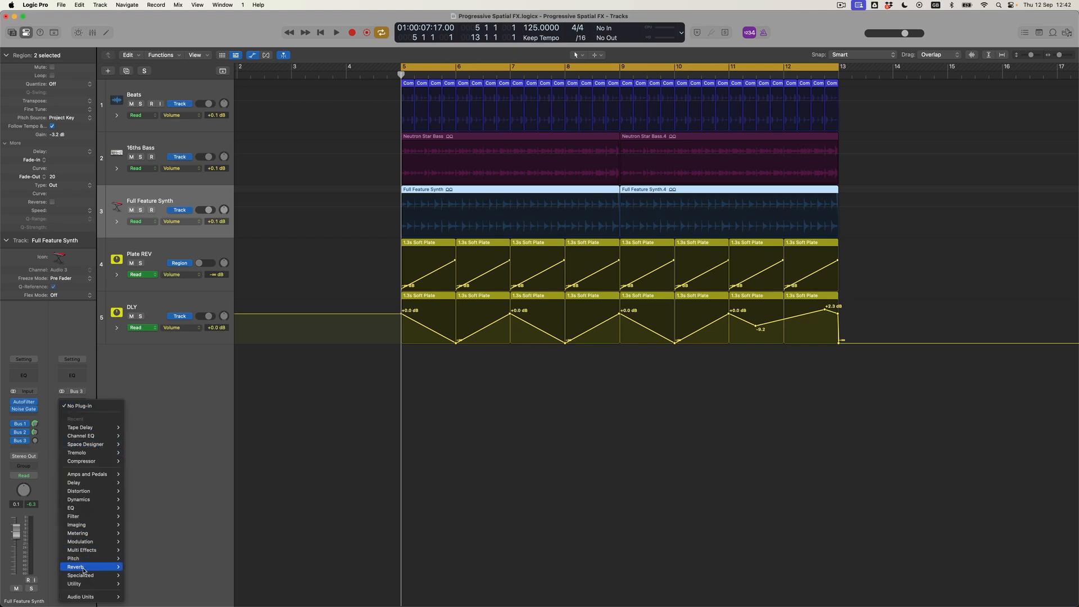
pyautogui.moveTo(98, 566)
pyautogui.moveTo(158, 570)
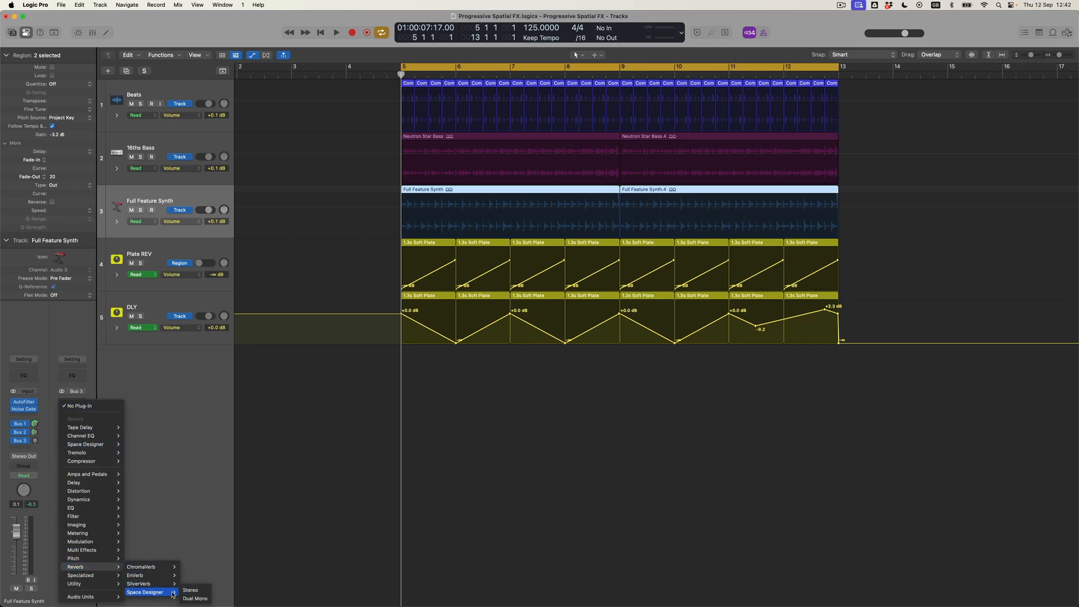
pyautogui.click(189, 589)
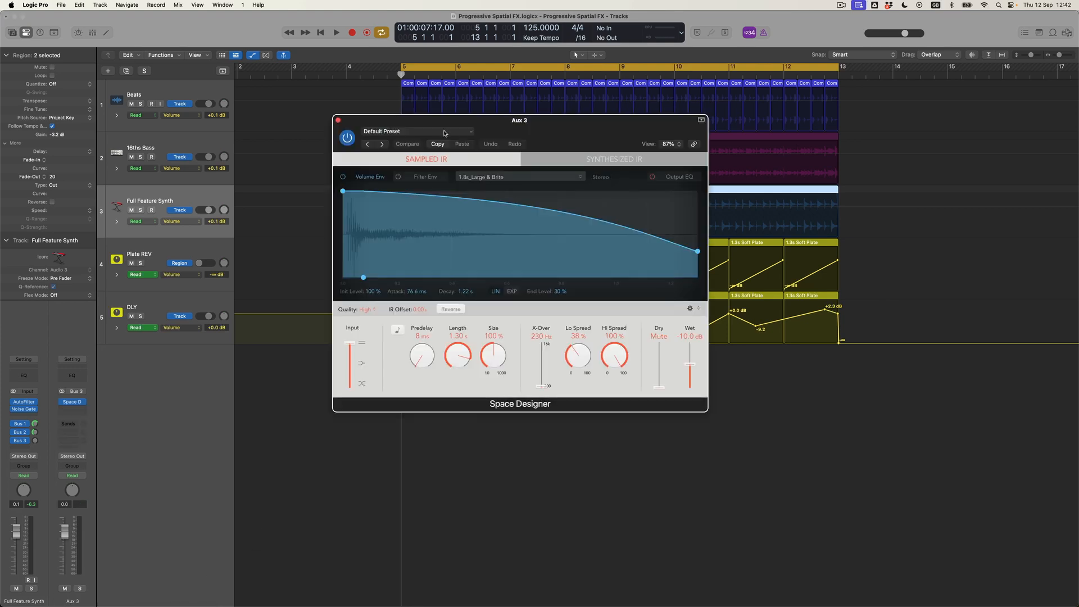
pyautogui.click(444, 133)
pyautogui.moveTo(436, 308)
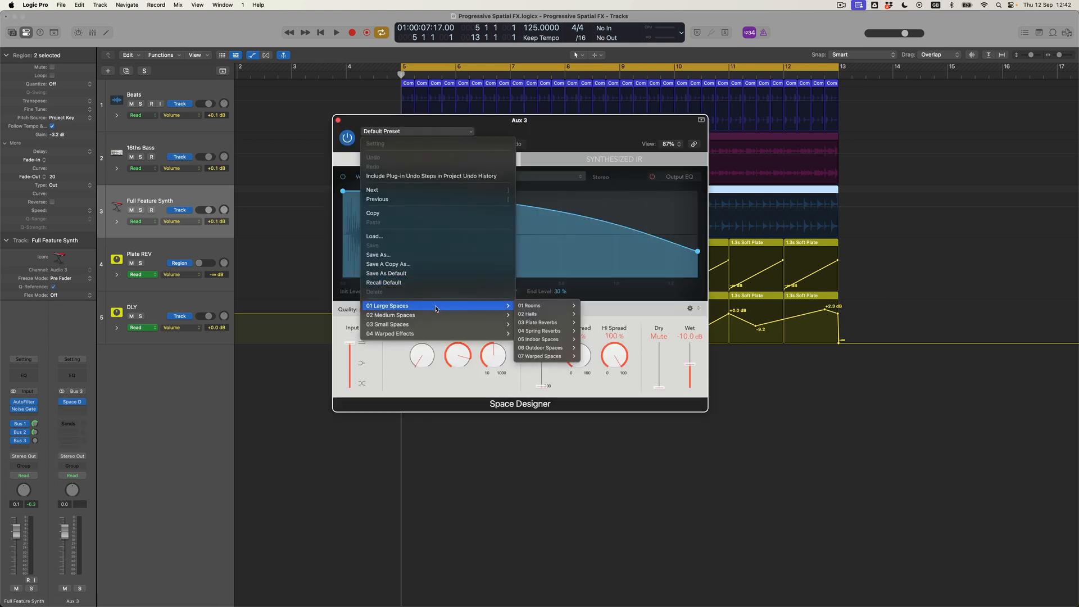
pyautogui.moveTo(544, 322)
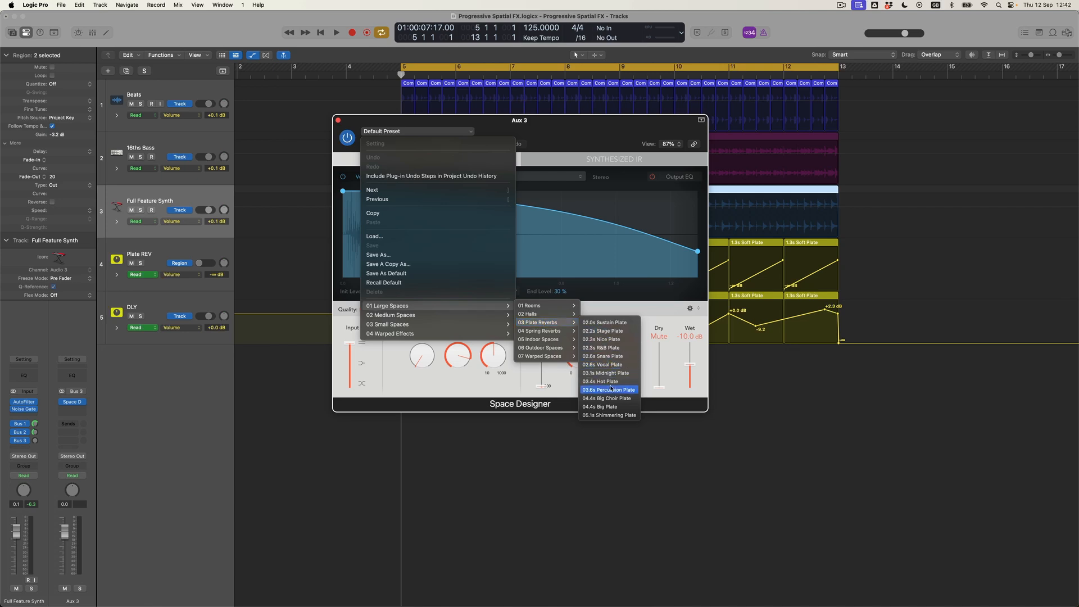
pyautogui.click(609, 415)
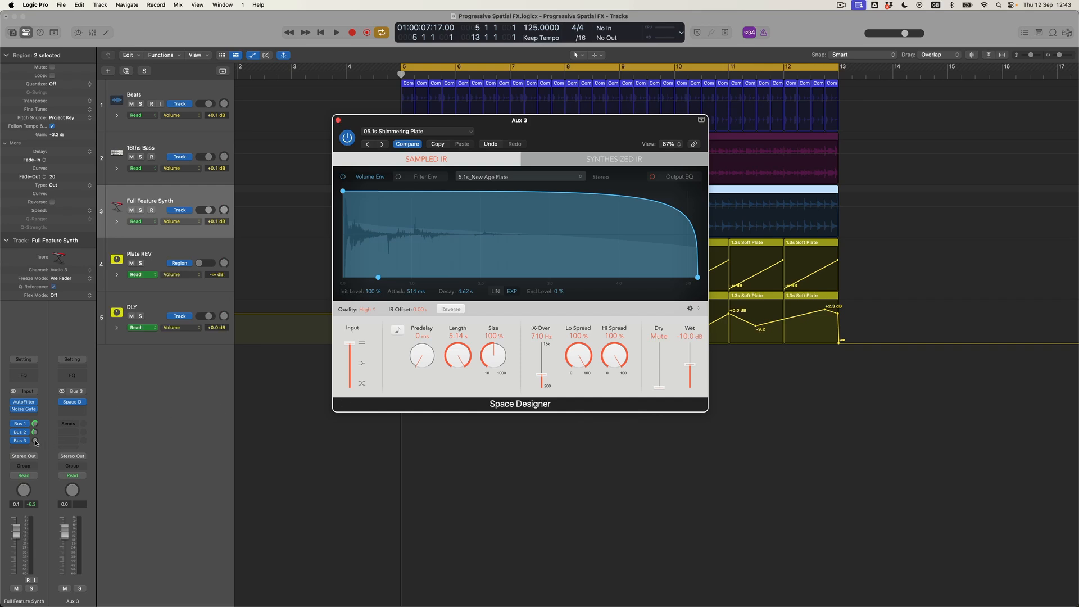
# Solo the synth, set its Bus 3 send to about -2.7 while playing, then close Space Designer
pyautogui.moveTo(38, 431); pyautogui.dragTo(39, 430)
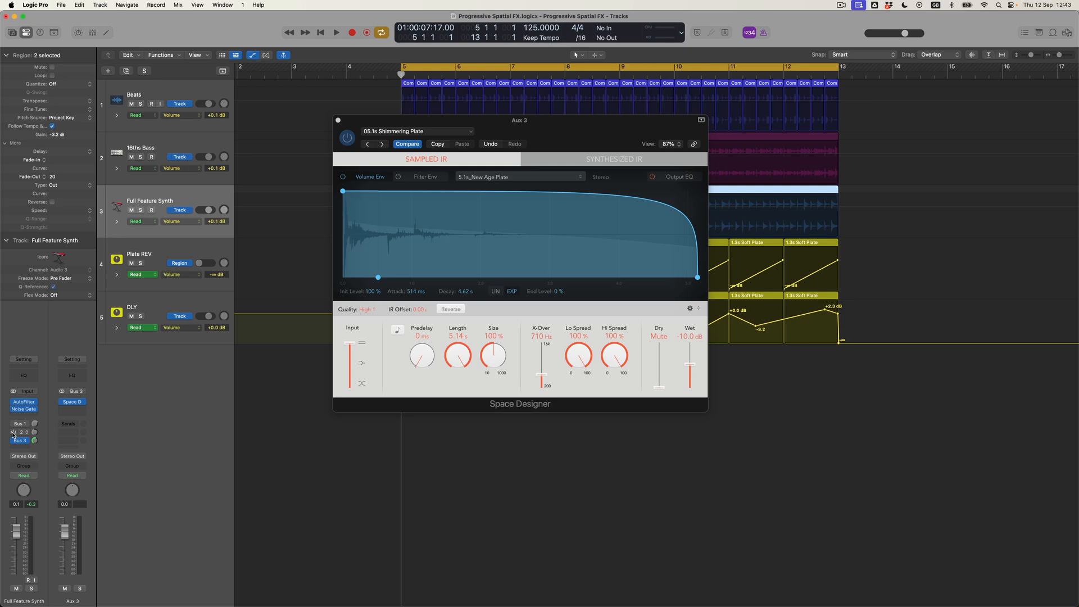
pyautogui.click(140, 210)
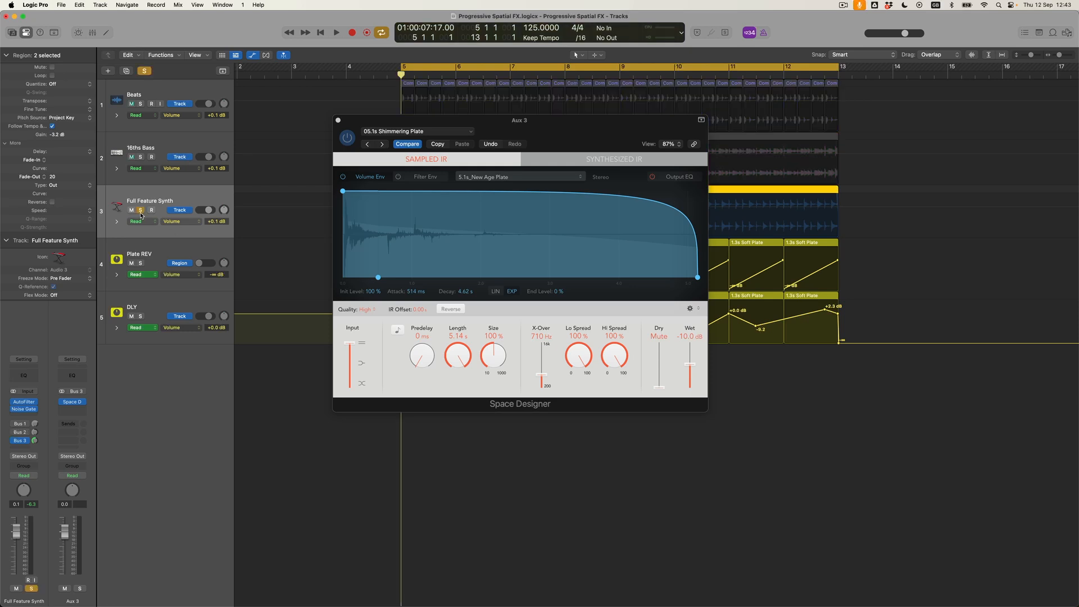
pyautogui.press('space')
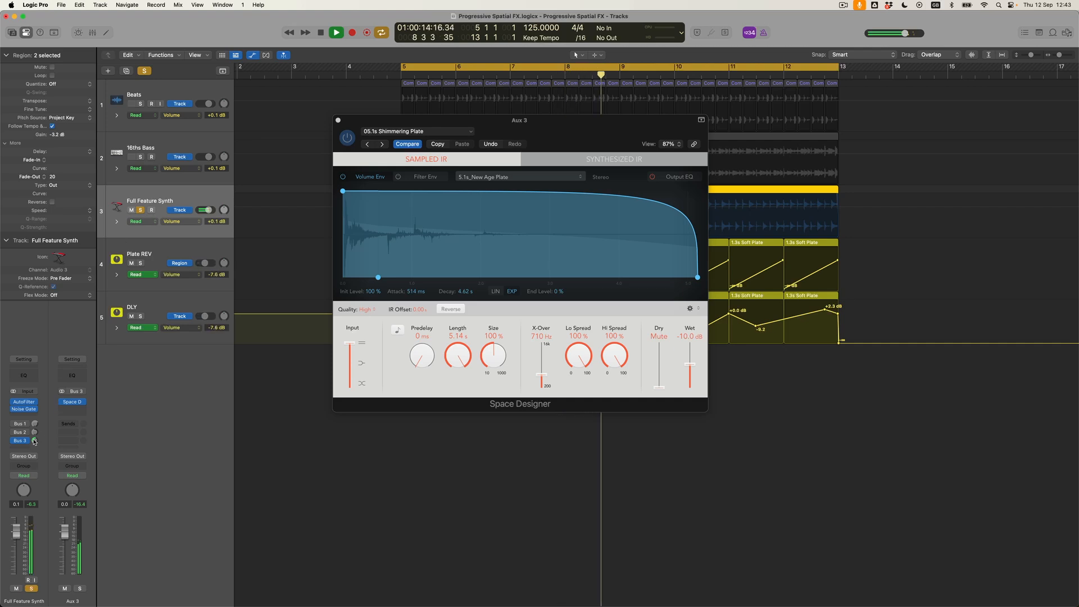
pyautogui.moveTo(34, 441); pyautogui.dragTo(35, 433)
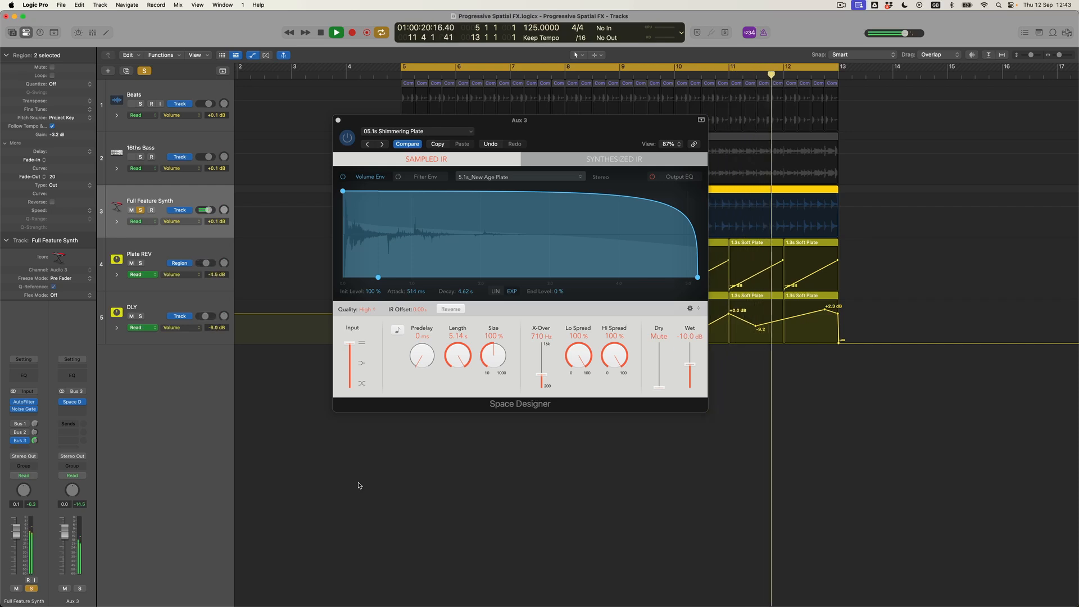
pyautogui.press('space')
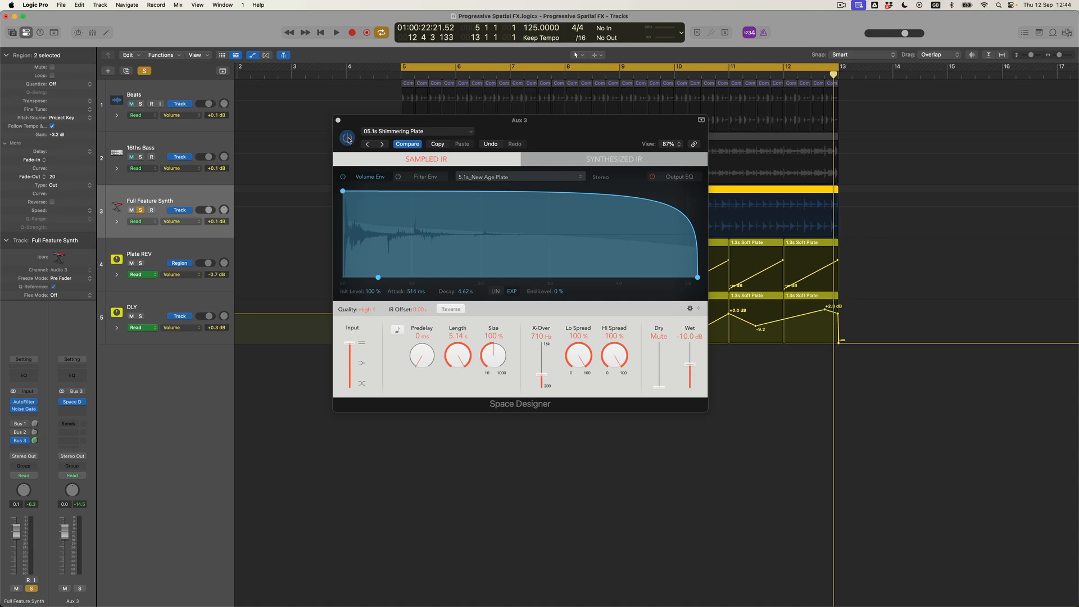
pyautogui.click(339, 121)
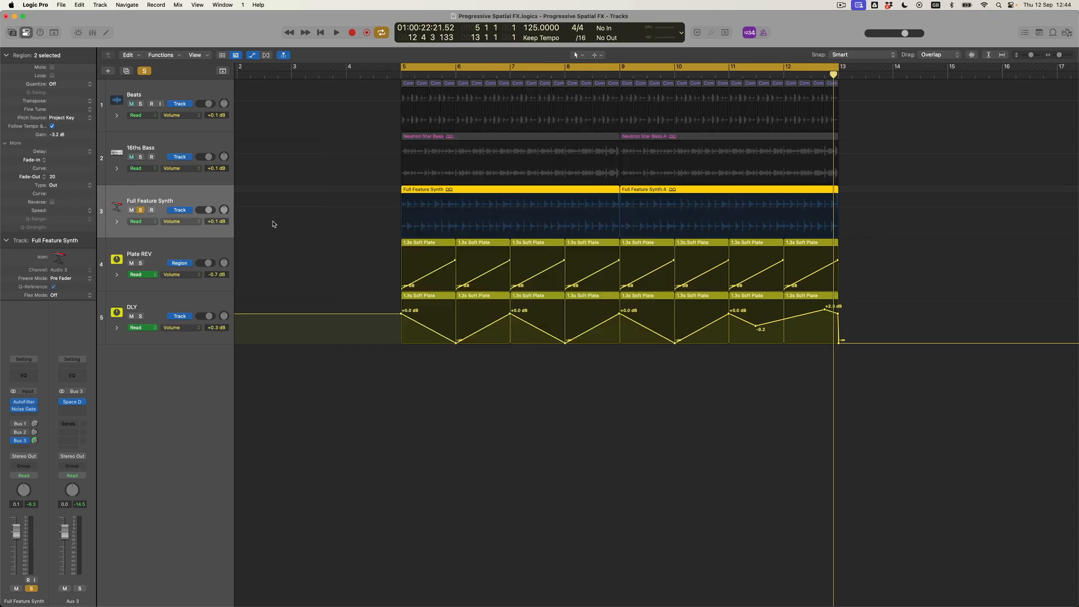
# Insert a stereo Ringshifter on Aux 3 after Space Designer
pyautogui.click(82, 411)
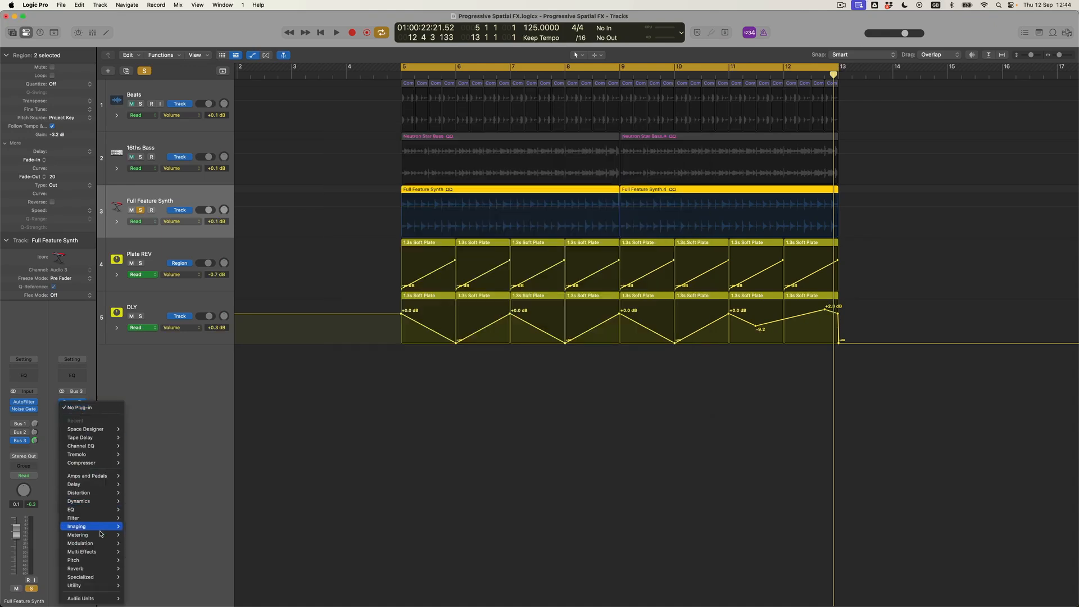
pyautogui.moveTo(97, 544)
pyautogui.moveTo(151, 567)
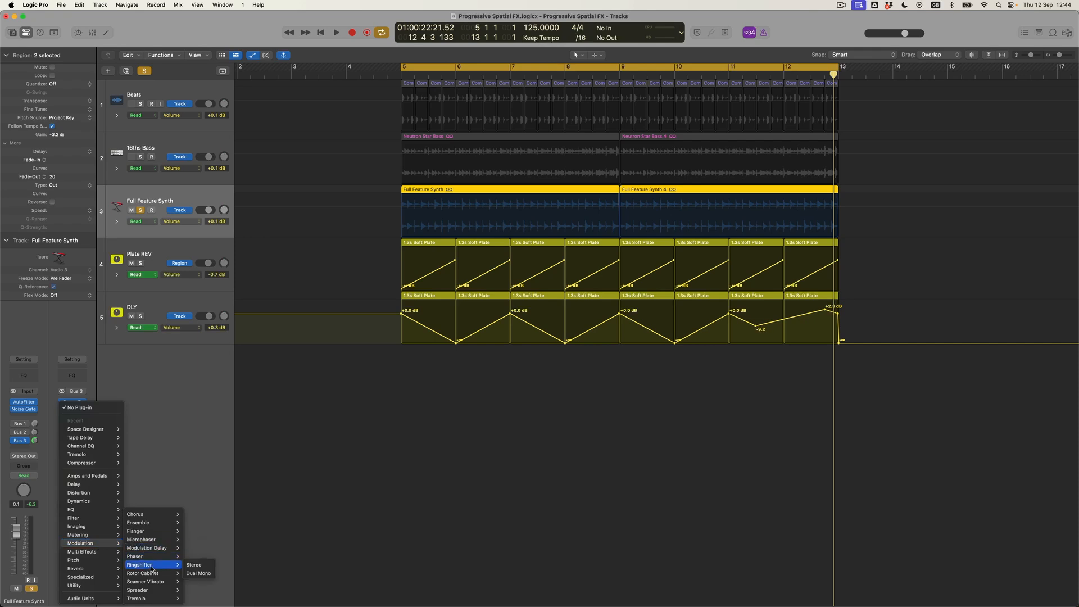
pyautogui.click(206, 566)
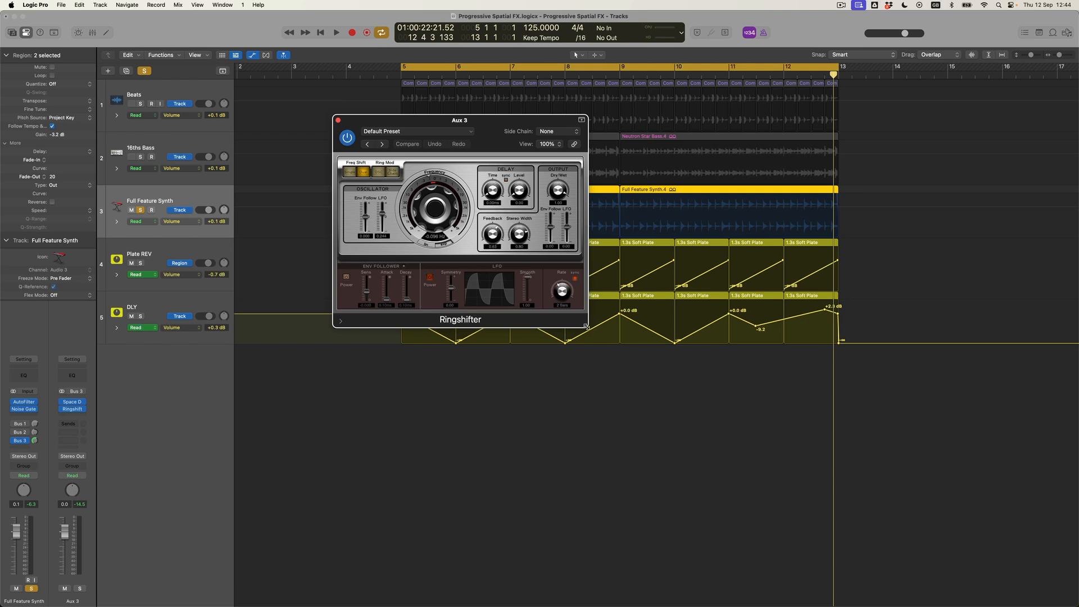
# Enlarge the Ringshifter window to 136%, set frequency just above 0 Hz, and audition it
pyautogui.moveTo(585, 327); pyautogui.dragTo(679, 386)
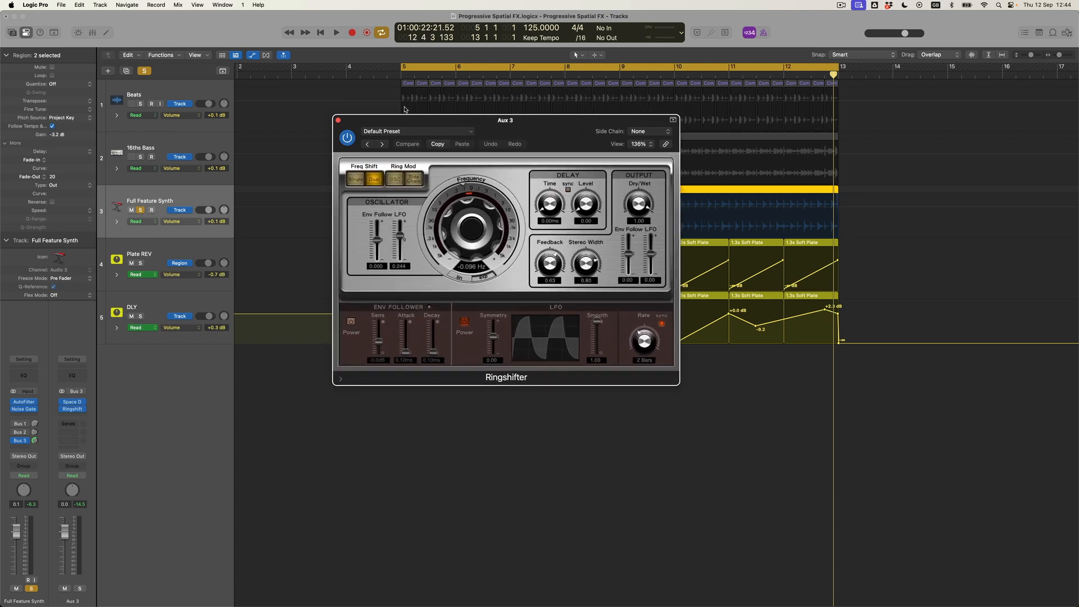
pyautogui.moveTo(403, 122); pyautogui.dragTo(507, 292)
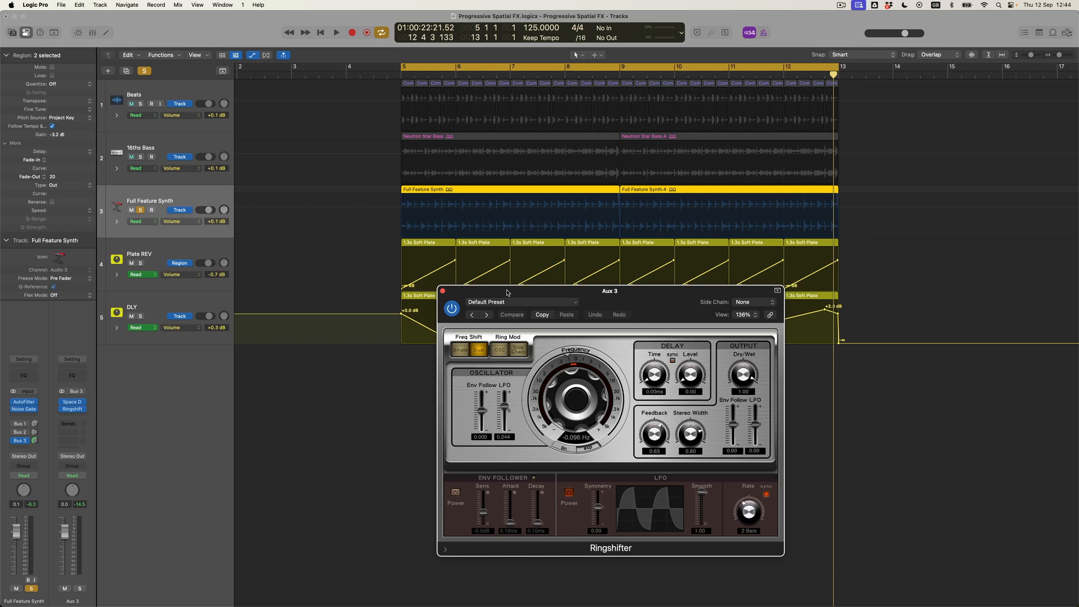
pyautogui.moveTo(579, 397); pyautogui.dragTo(579, 395)
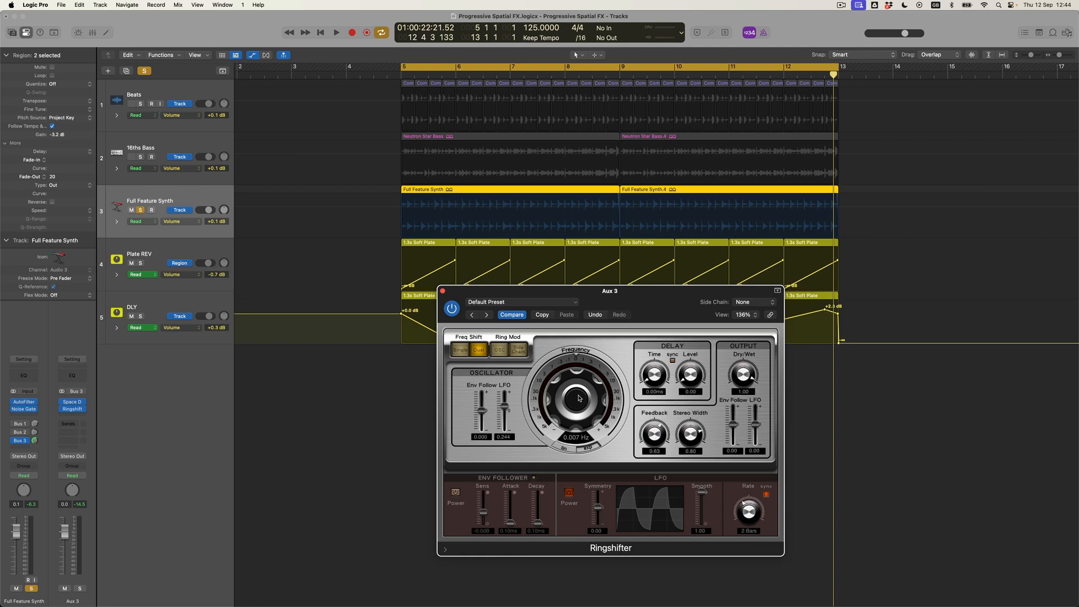
pyautogui.press('space')
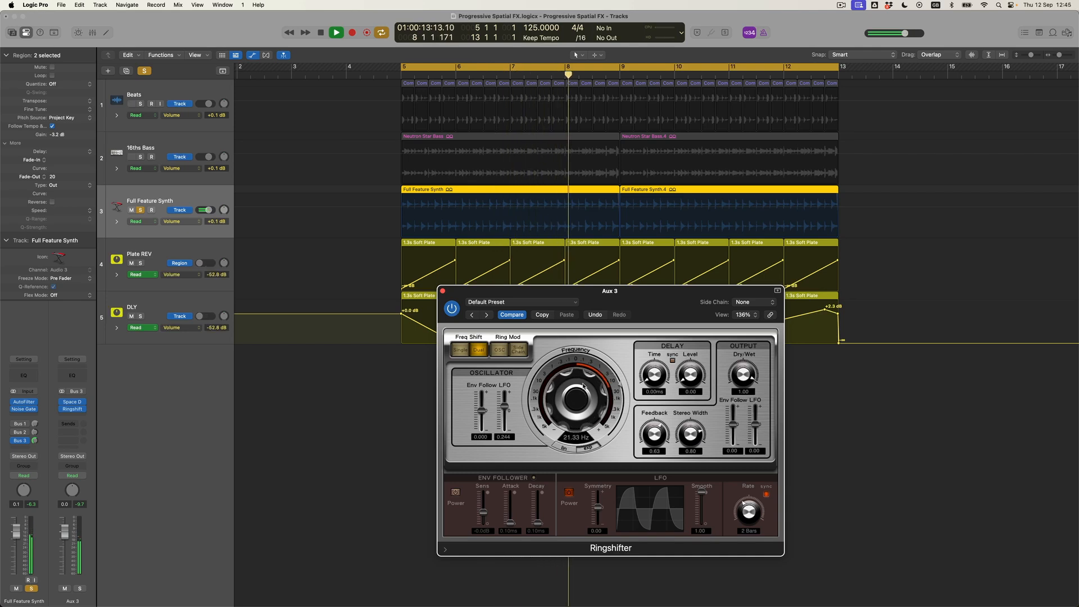
pyautogui.press('space')
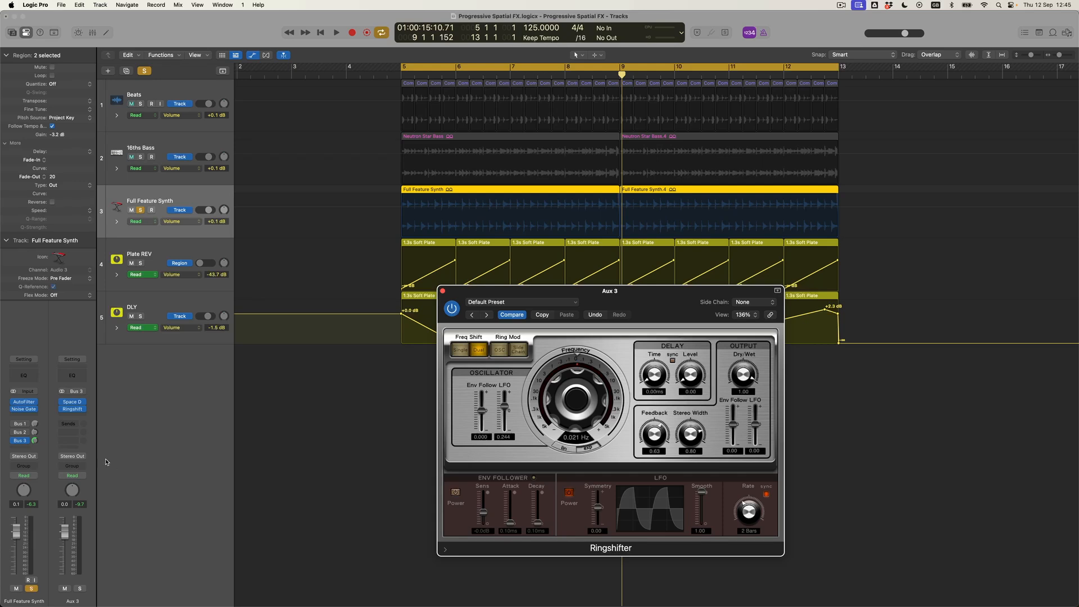
# Create the 05.1s Shimmering Plate aux track and move it below DLY as track 6
pyautogui.rightClick(90, 453)
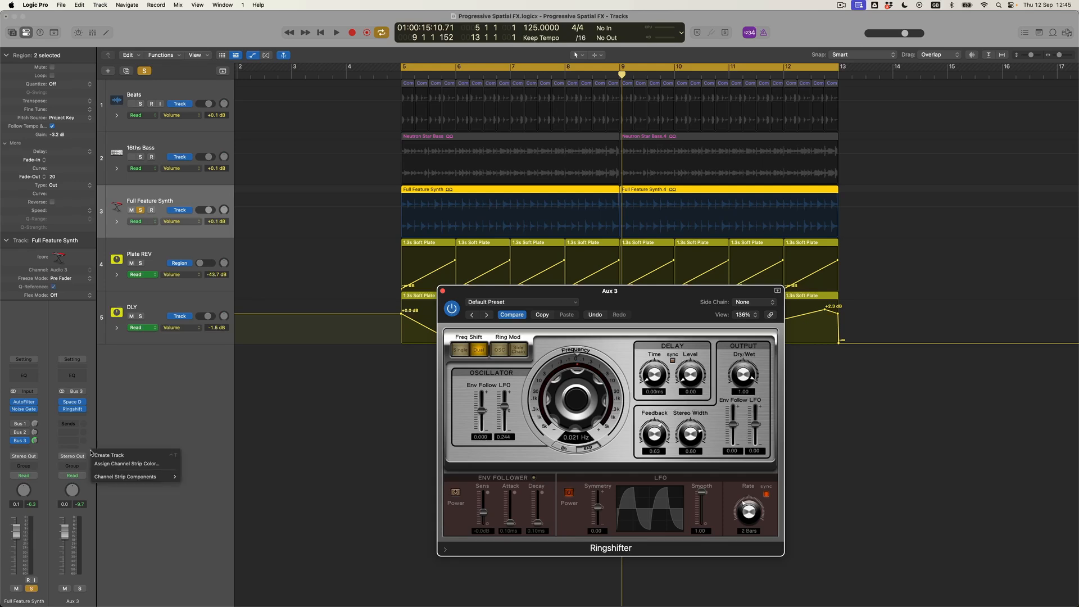
pyautogui.click(108, 455)
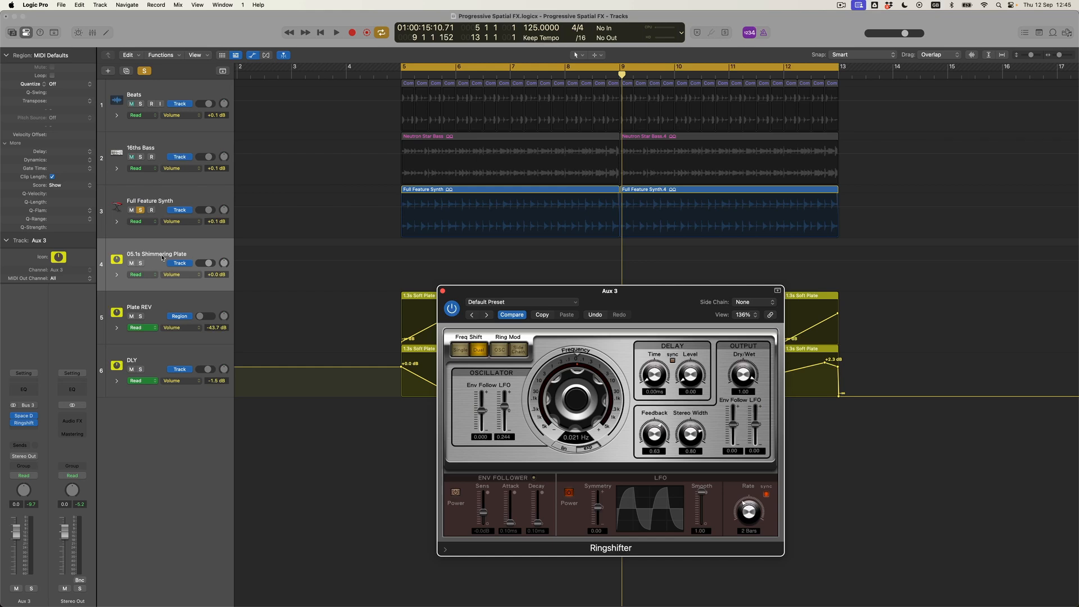
pyautogui.moveTo(157, 255); pyautogui.dragTo(172, 408)
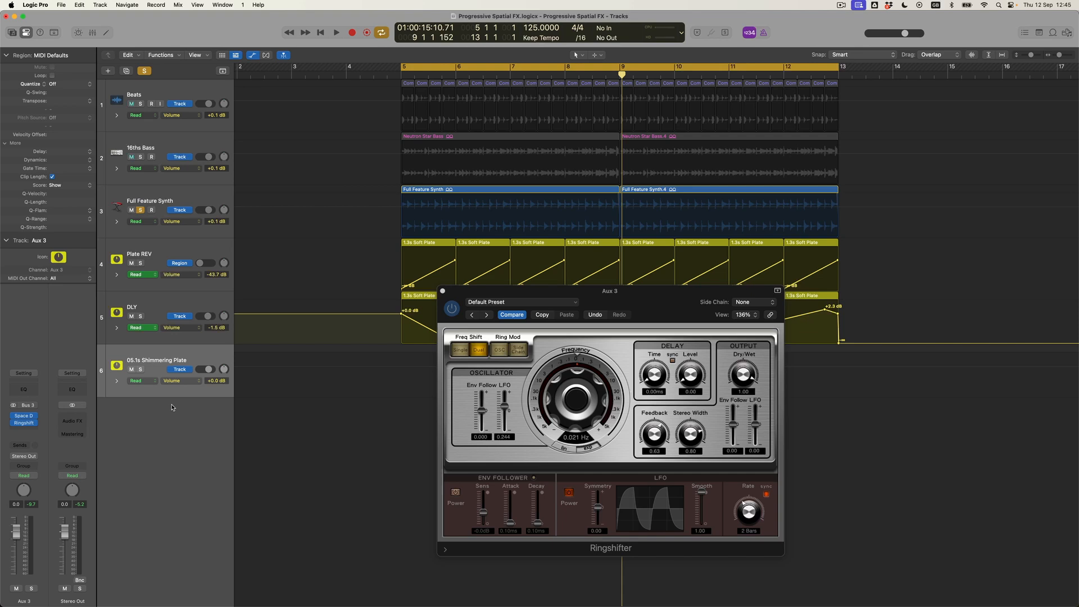
pyautogui.click(191, 384)
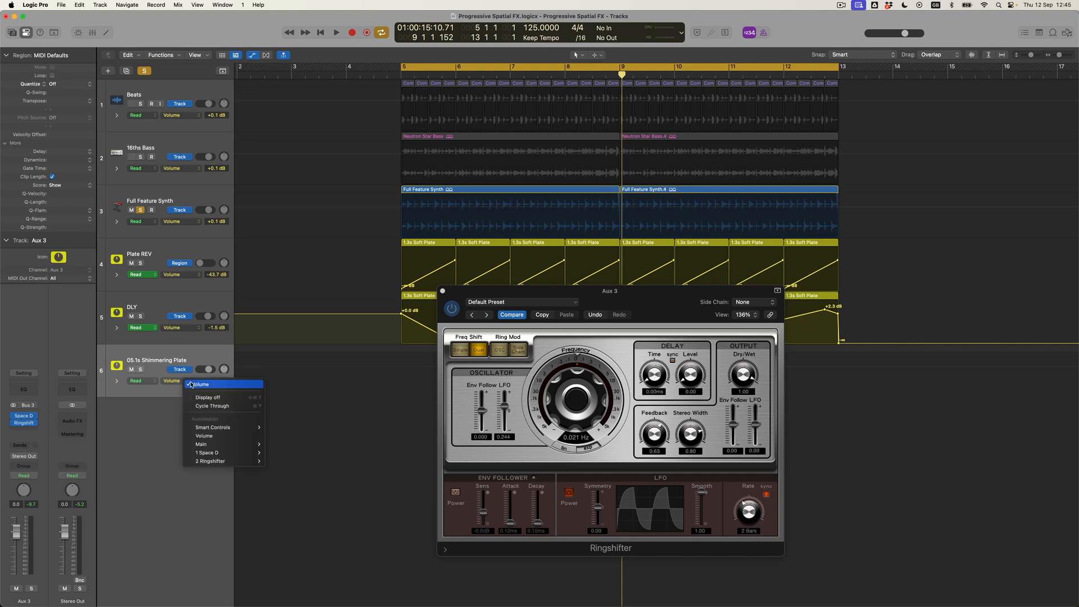
# Hide automation, turn off the cycle range, zoom out, and unsolo Full Feature Synth
pyautogui.click(195, 357)
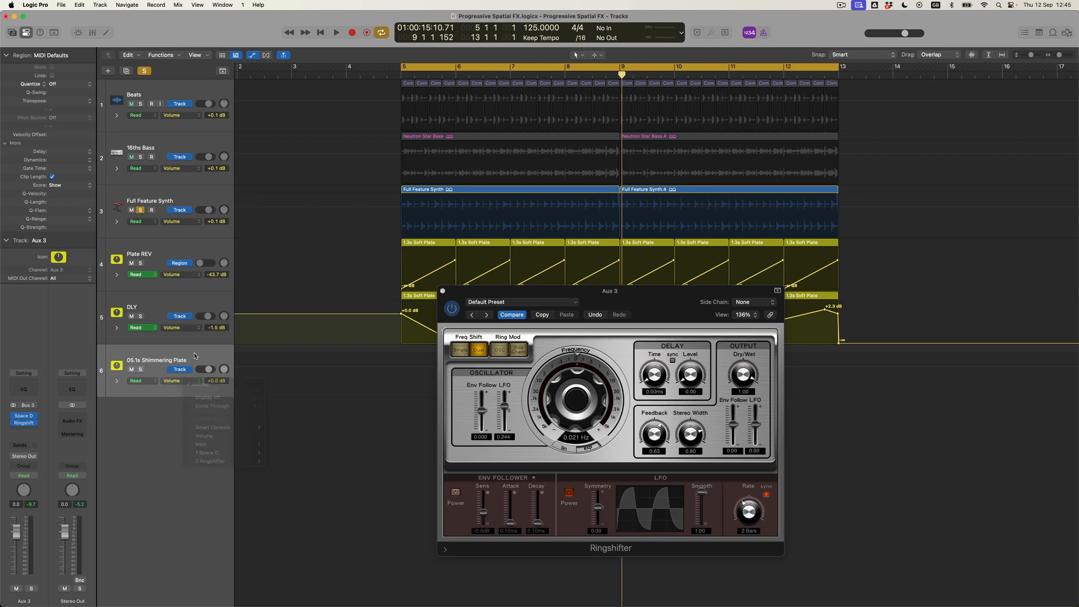
pyautogui.moveTo(465, 291); pyautogui.dragTo(479, 358)
pyautogui.press('a')
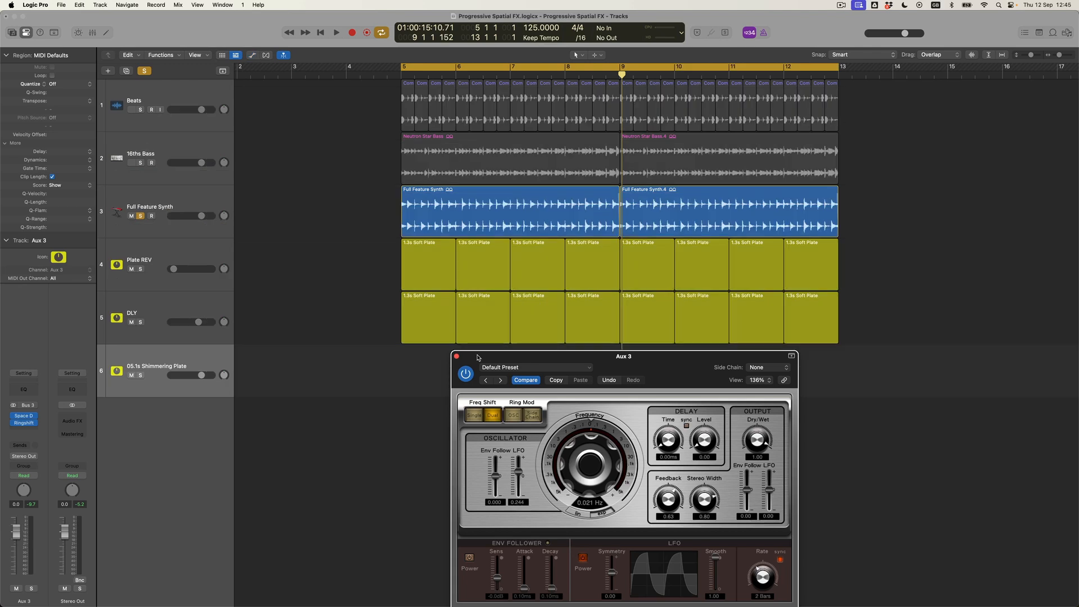
pyautogui.click(499, 68)
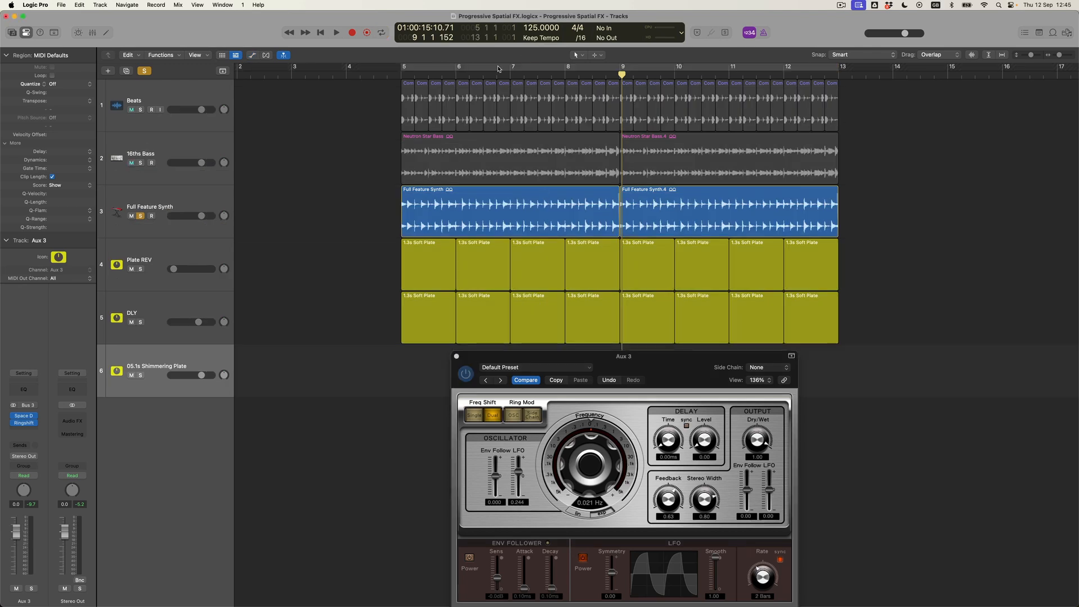
pyautogui.press('super+Left')
pyautogui.press('super+Left')
pyautogui.press('super+Up')
pyautogui.press('super+Up')
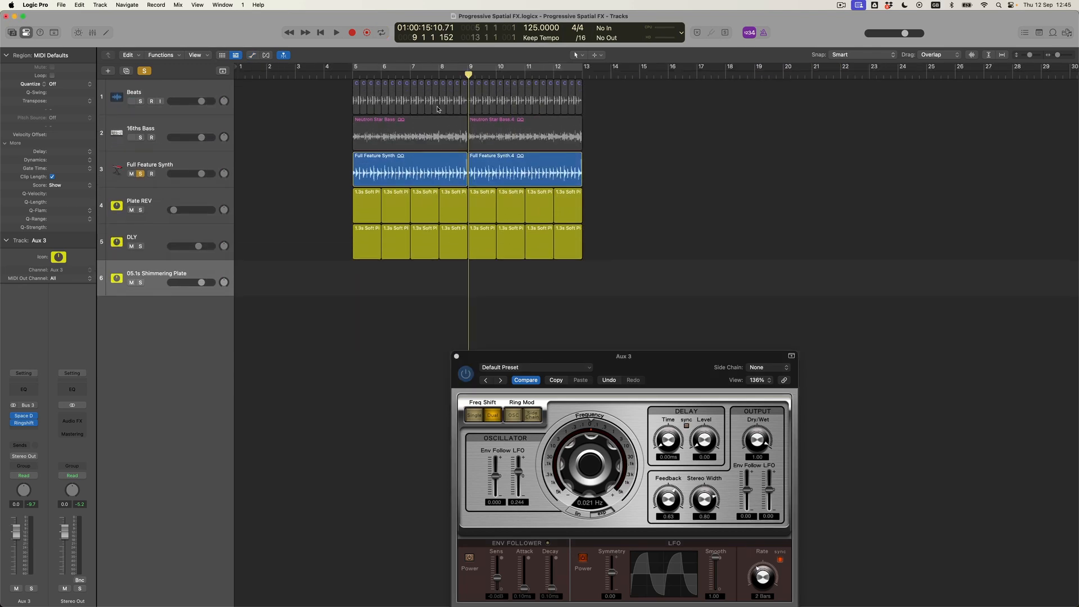
pyautogui.click(141, 174)
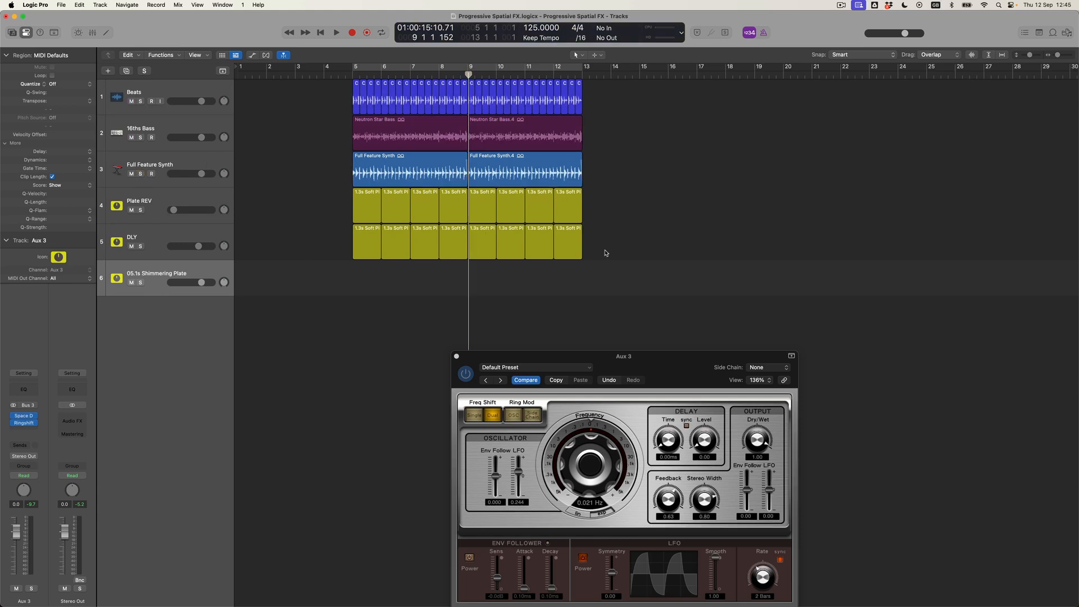
# Copy all regions with automation to bar 13, then delete the Beats and 16ths Bass copies
pyautogui.moveTo(609, 254); pyautogui.dragTo(313, 80)
pyautogui.moveTo(380, 142); pyautogui.dragTo(609, 144)
pyautogui.click(539, 202)
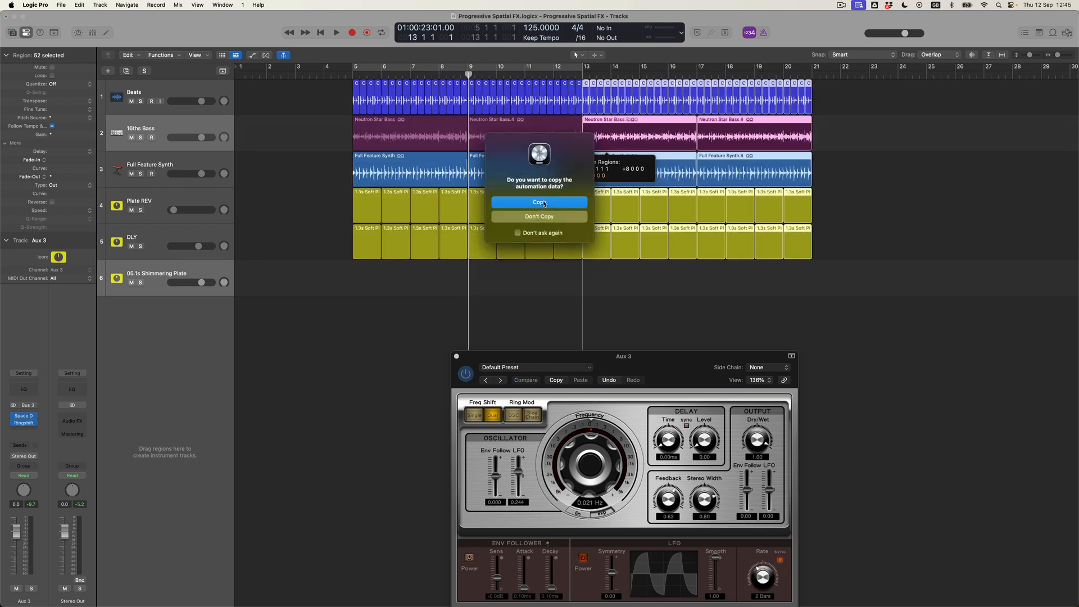
pyautogui.moveTo(840, 134); pyautogui.dragTo(587, 106)
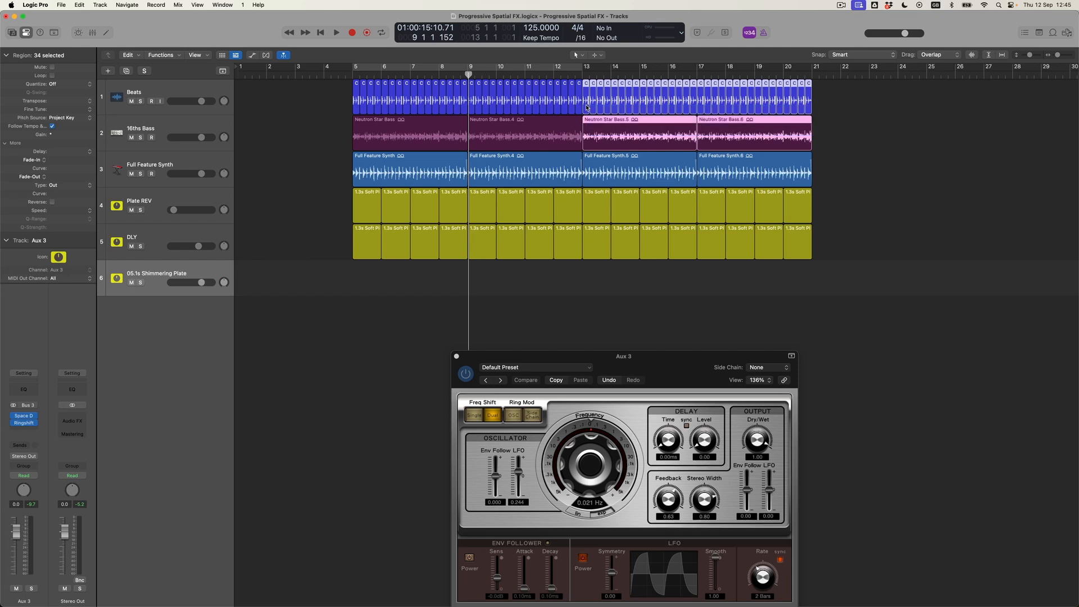
pyautogui.press('Delete')
# Copy the regions on tracks 1–5 with their automation to bar 21 and verify it
pyautogui.moveTo(325, 96); pyautogui.dragTo(581, 268)
pyautogui.moveTo(379, 213); pyautogui.dragTo(830, 217)
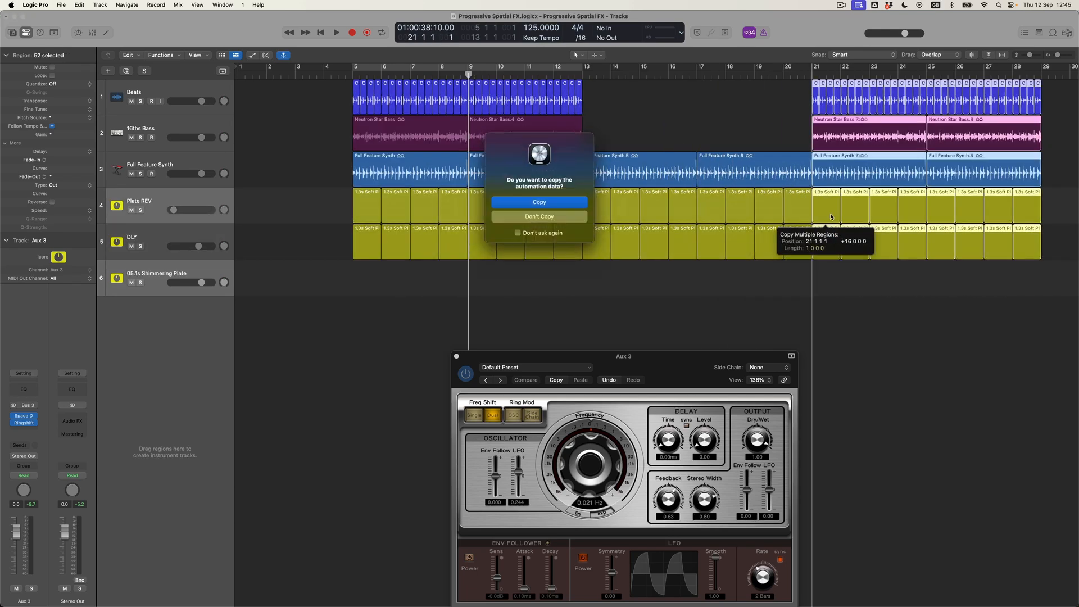
pyautogui.click(549, 203)
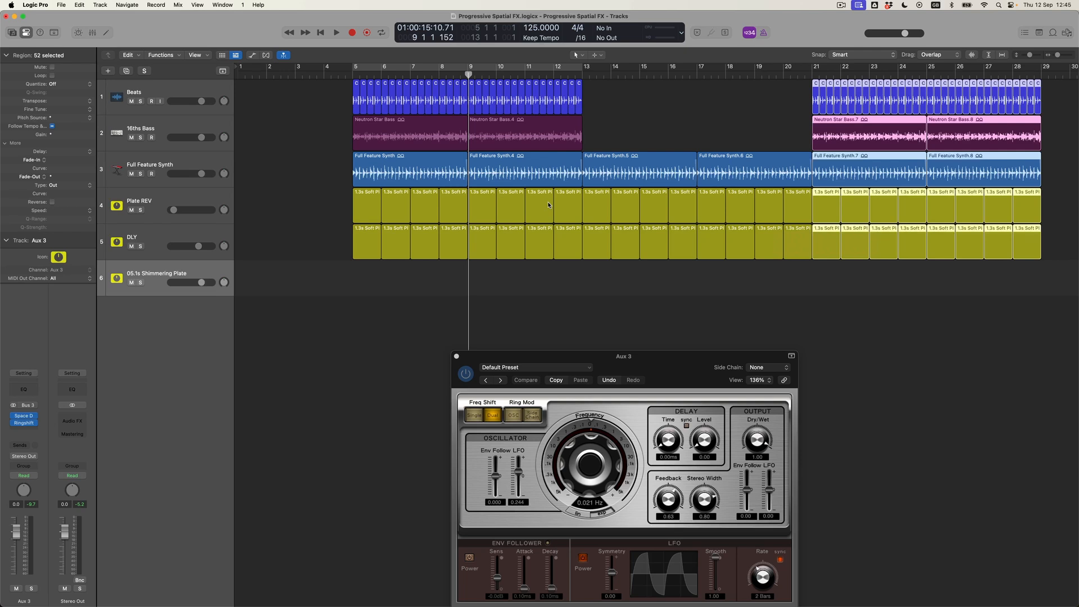
pyautogui.press('a')
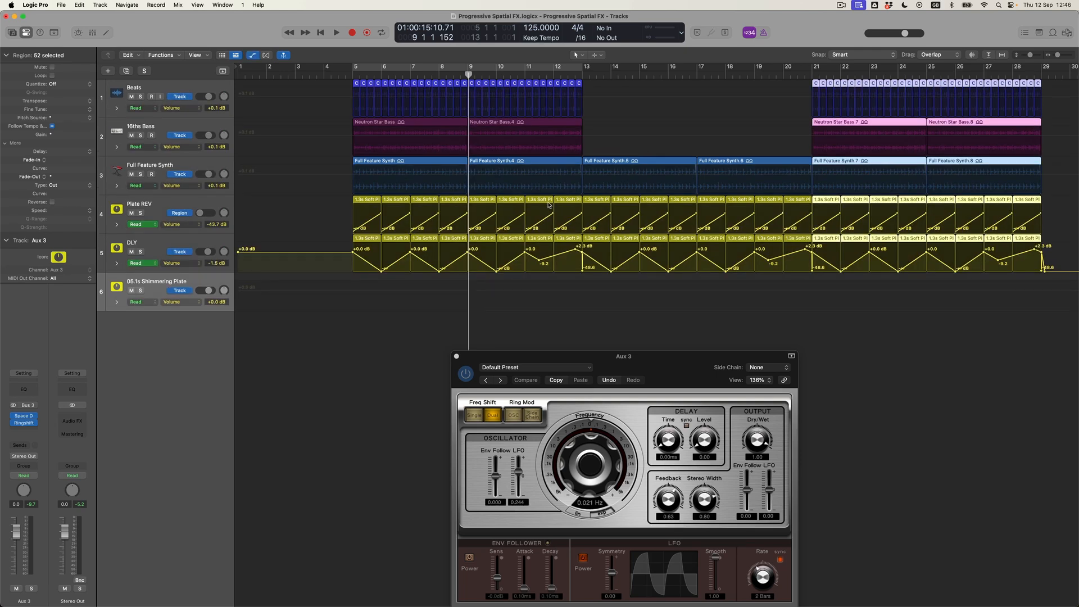
pyautogui.press('a')
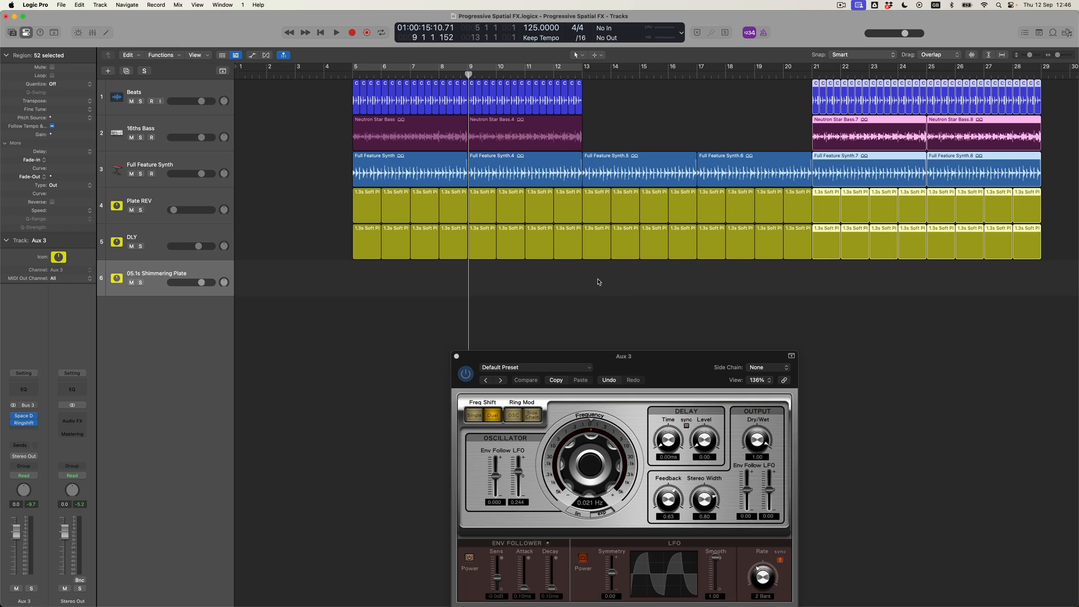
pyautogui.moveTo(576, 360); pyautogui.dragTo(512, 304)
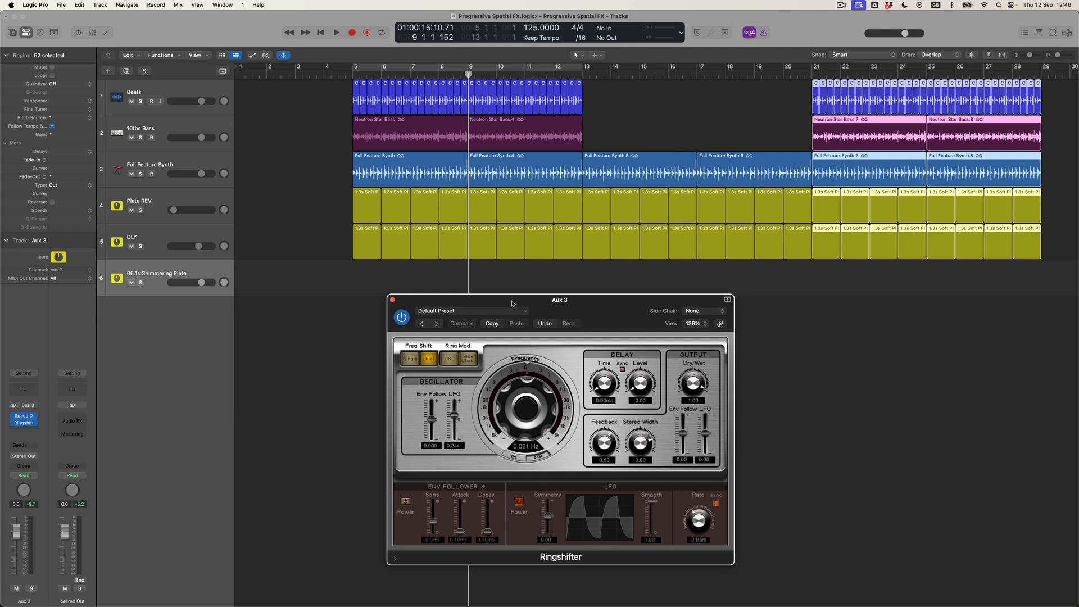
# Set Aux 3's automation mode to Latch and play from just before bar 5
pyautogui.click(344, 76)
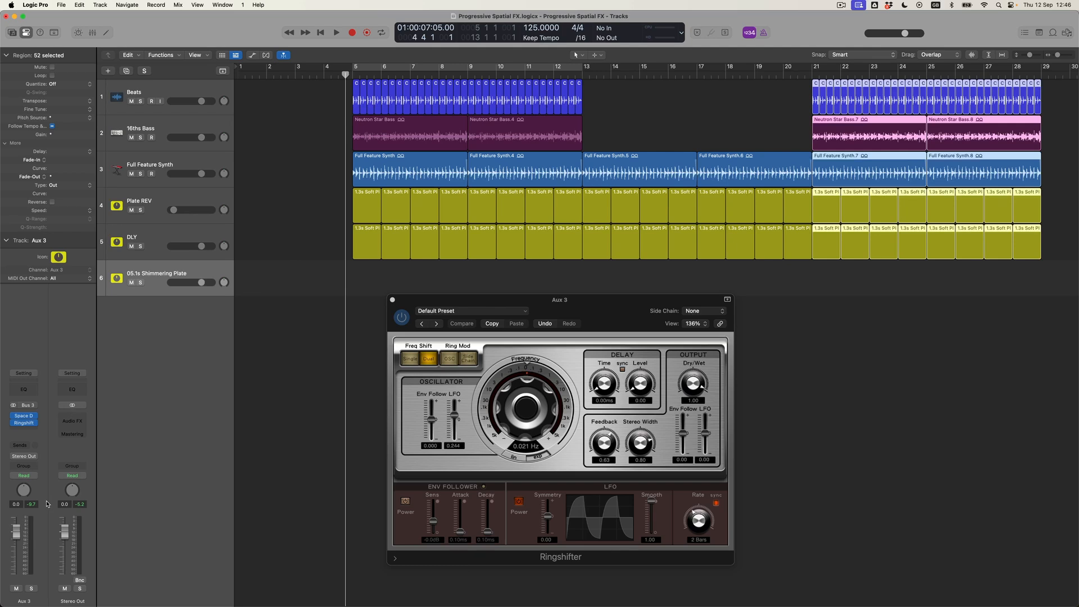
pyautogui.click(24, 475)
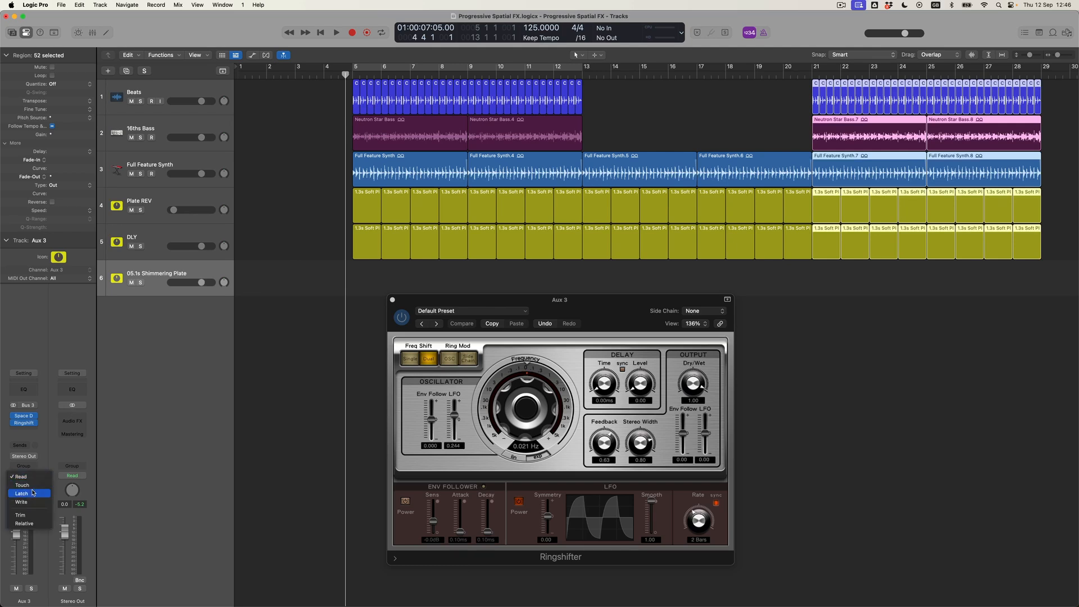
pyautogui.click(22, 493)
pyautogui.press('space')
# Raise the Ringshifter frequency to about 0.611 Hz during playback
pyautogui.click(526, 408)
pyautogui.moveTo(526, 408)
pyautogui.mouseDown()
pyautogui.moveTo(528, 399)
pyautogui.moveTo(527, 422)
pyautogui.moveTo(529, 396)
pyautogui.moveTo(526, 428)
pyautogui.moveTo(528, 394)
pyautogui.moveTo(525, 426)
pyautogui.mouseUp()
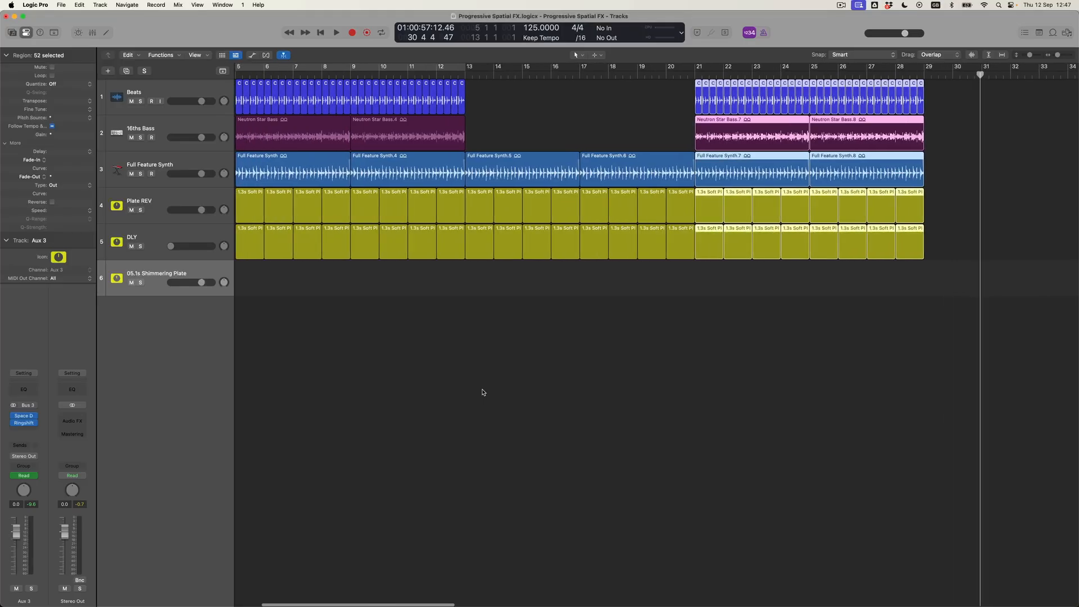
# Show volume automation and draw an empty region from bar 5 to 13 on track 6 with the Pencil
pyautogui.hscroll(-5, 482, 393)
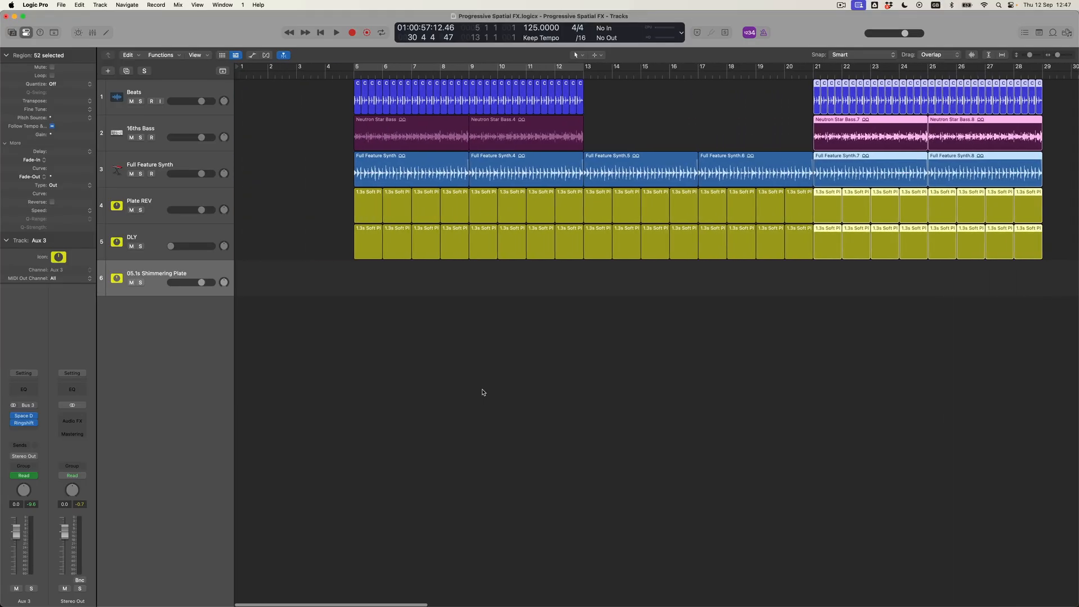
pyautogui.click(190, 275)
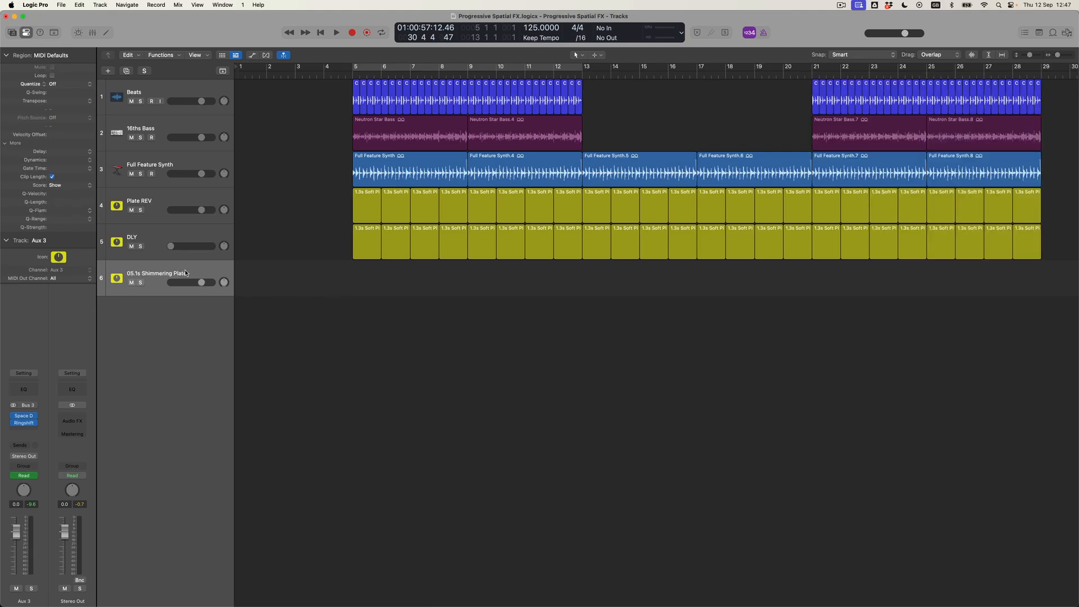
pyautogui.press('a')
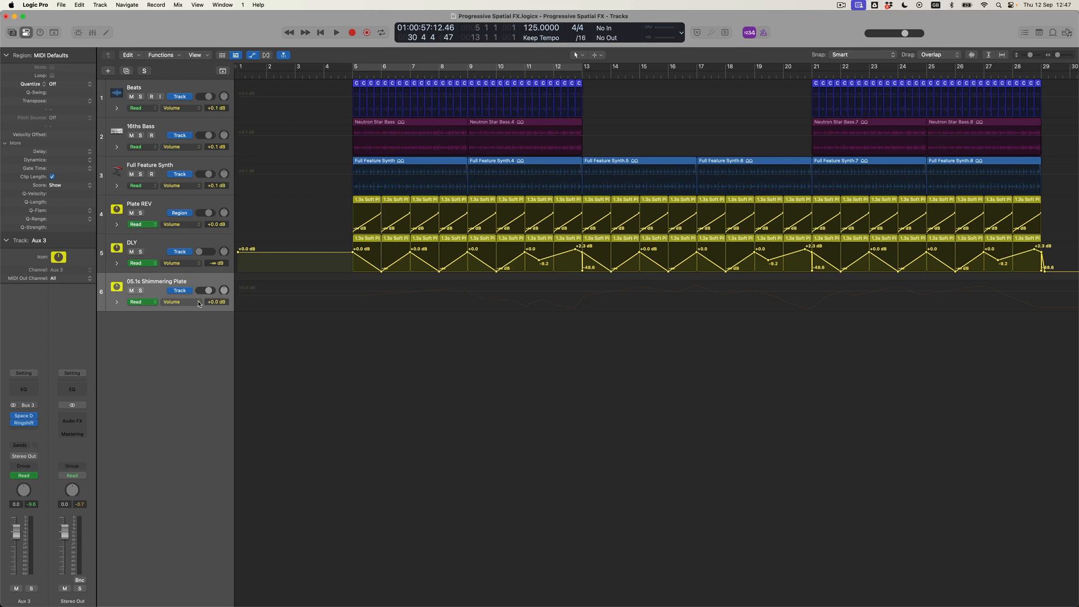
pyautogui.press('t')
pyautogui.press('p')
pyautogui.click(360, 279)
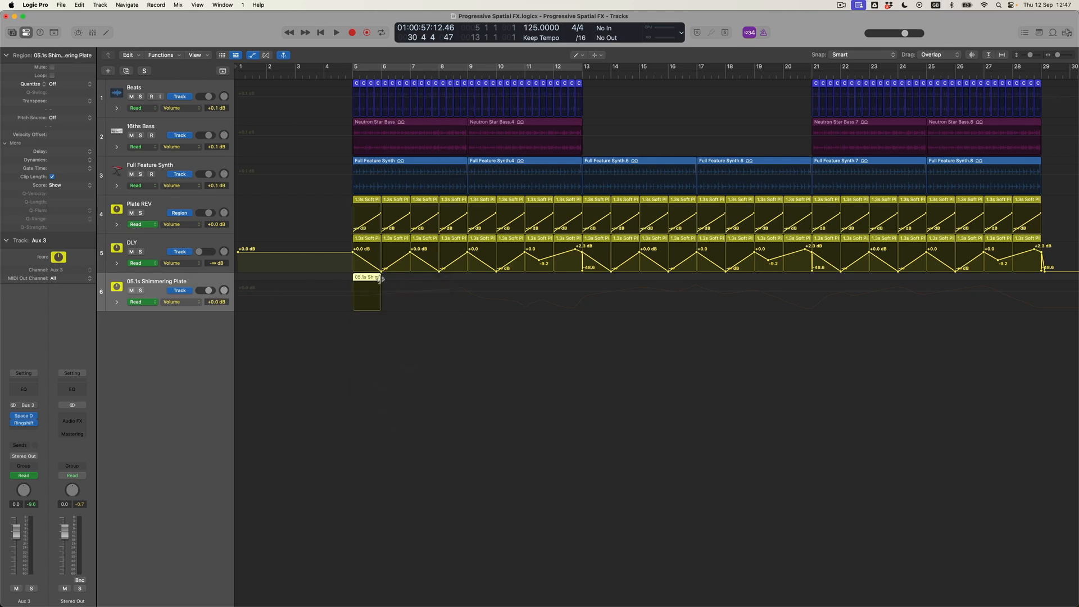
pyautogui.moveTo(379, 279)
pyautogui.mouseDown()
pyautogui.moveTo(590, 318)
pyautogui.moveTo(581, 318)
pyautogui.mouseUp()
pyautogui.click(179, 5)
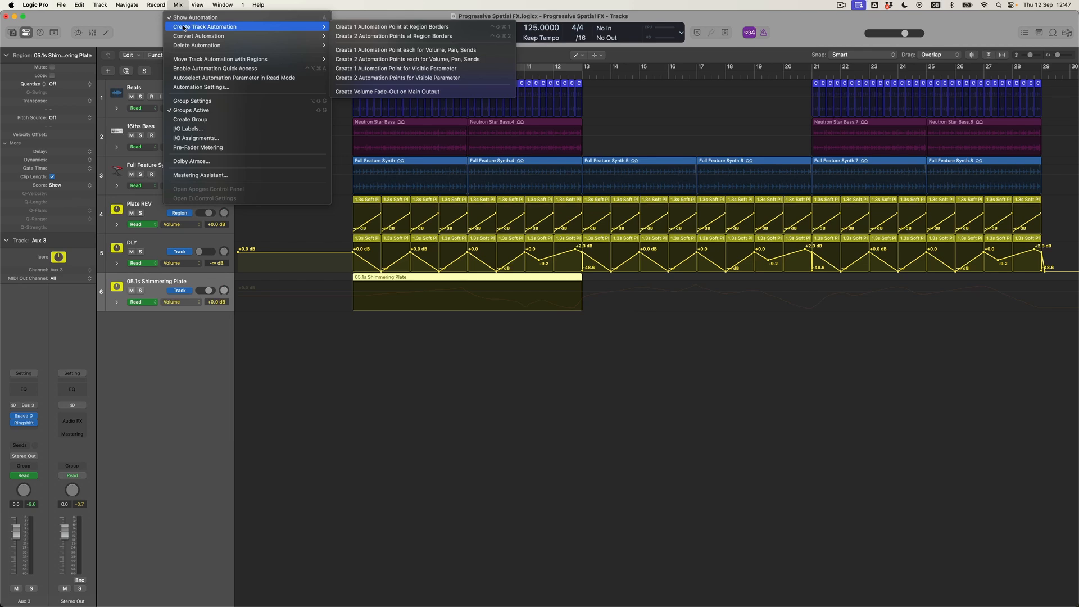
# Add automation points at the 05.1s Shimmering Plate region's borders and drop its volume to -∞ dB across bars 5–13
pyautogui.click(382, 37)
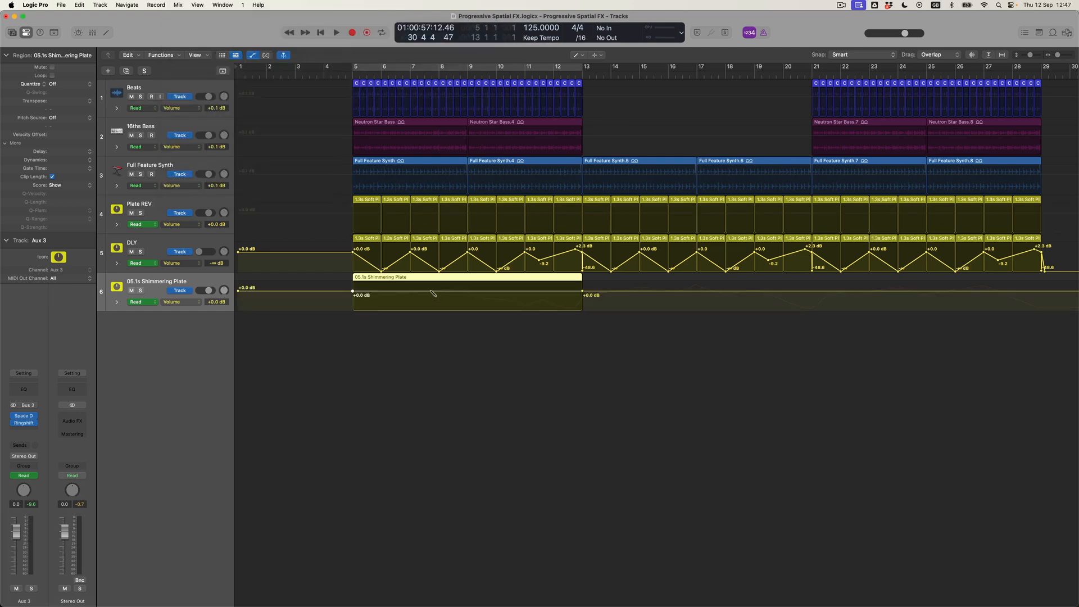
pyautogui.press('t')
pyautogui.click(512, 344)
pyautogui.moveTo(470, 293); pyautogui.dragTo(469, 319)
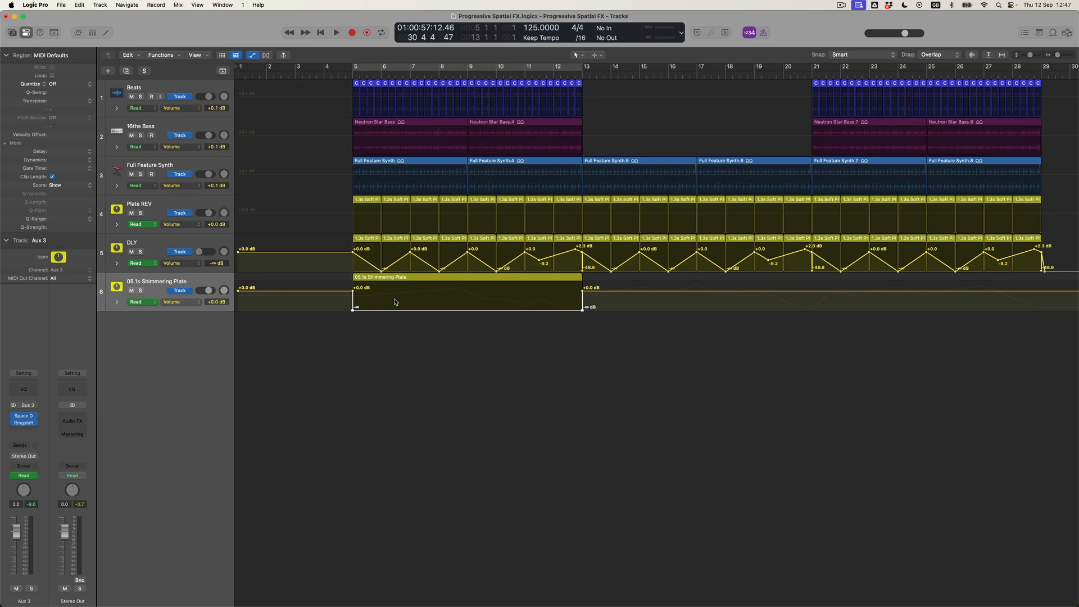
# Draw a new Shimmering Plate region at bar 13 and extend it to bar 21
pyautogui.press('t')
pyautogui.click(593, 285)
pyautogui.click(592, 280)
pyautogui.moveTo(626, 281); pyautogui.dragTo(808, 304)
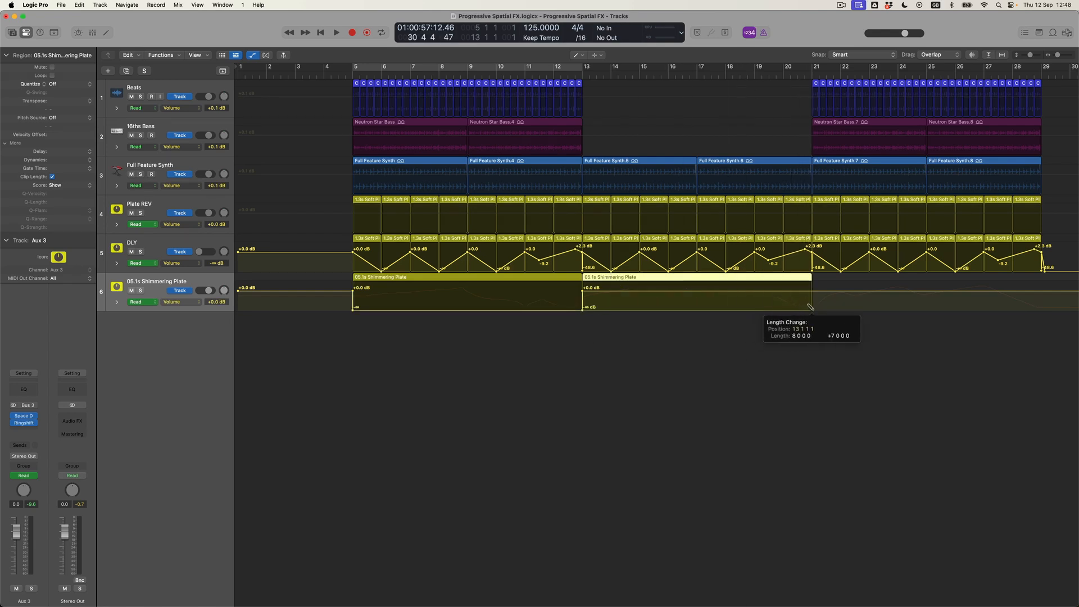
# Shape the 13–21 region's volume: lower bar 13, -7.0 dB near bar 17, +0.9 dB near bar 20
pyautogui.press('Escape')
pyautogui.click(722, 351)
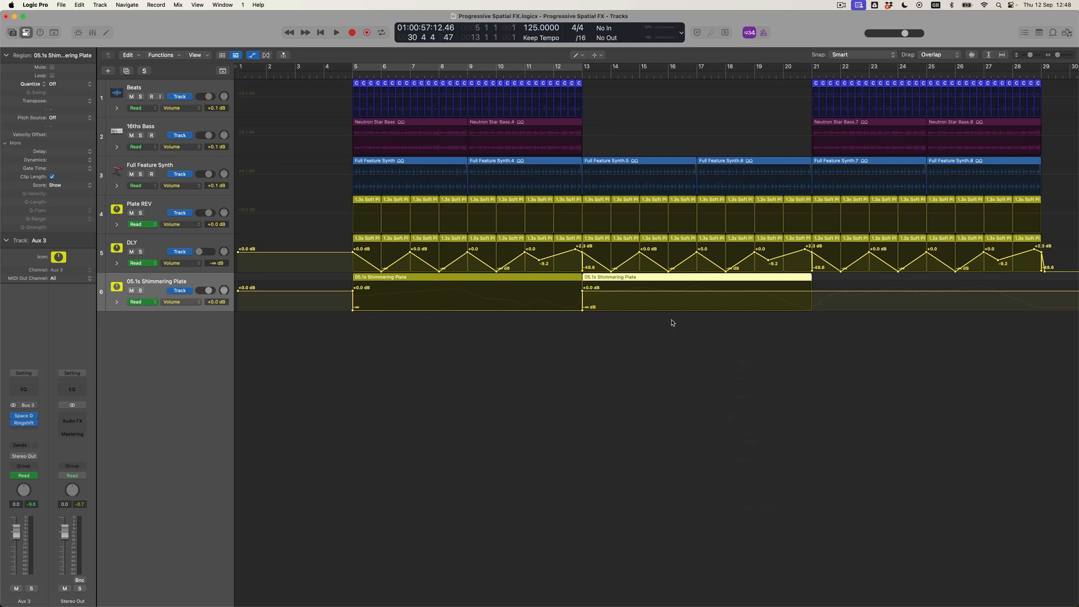
pyautogui.click(638, 292)
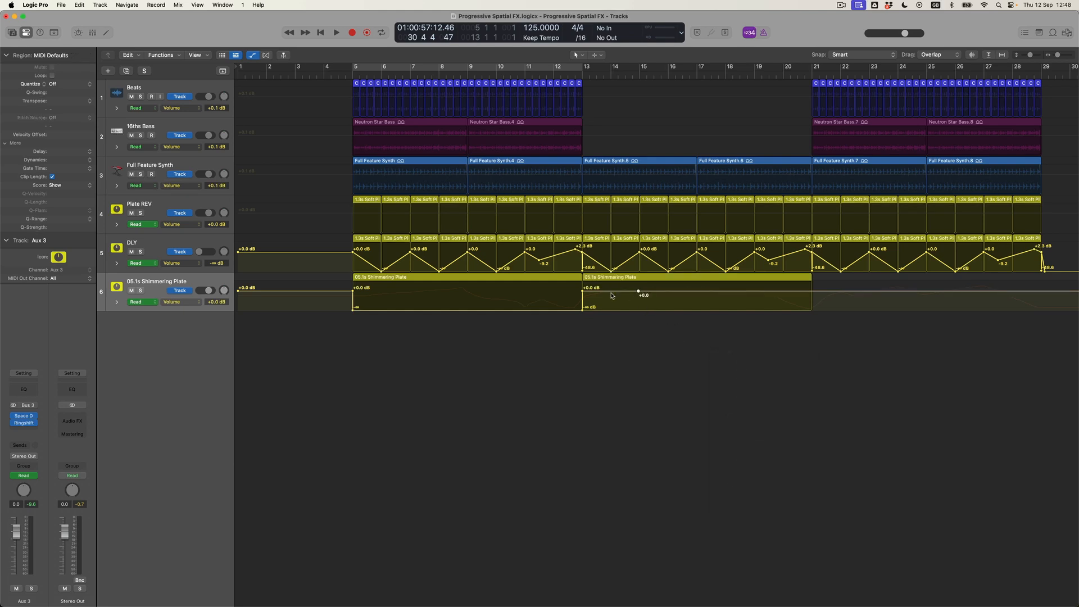
pyautogui.moveTo(583, 293); pyautogui.dragTo(582, 295)
pyautogui.moveTo(696, 292); pyautogui.dragTo(697, 297)
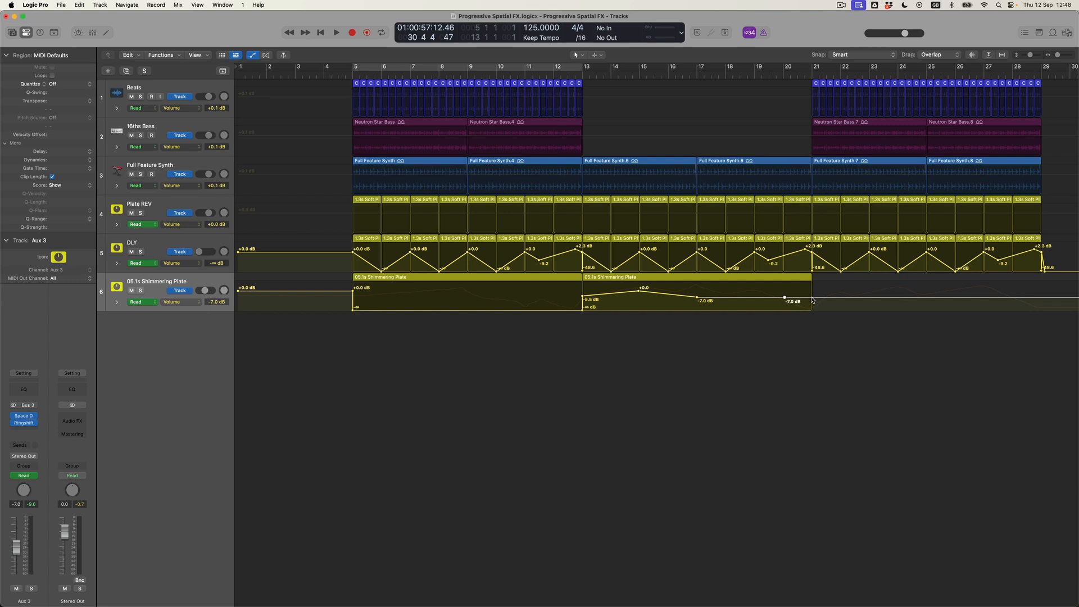
pyautogui.moveTo(785, 298); pyautogui.dragTo(785, 288)
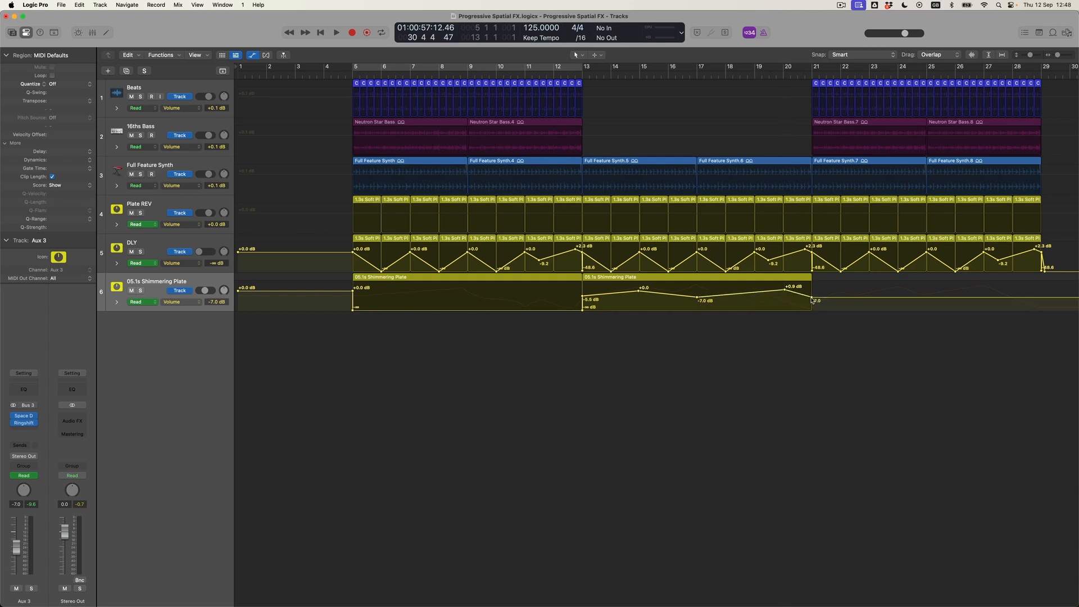
# Draw another Shimmering Plate region at bar 21 and extend it to bar 29
pyautogui.press('t')
pyautogui.click(830, 299)
pyautogui.click(821, 279)
pyautogui.moveTo(841, 277)
pyautogui.mouseDown()
pyautogui.moveTo(938, 305)
pyautogui.moveTo(1039, 308)
pyautogui.mouseUp()
# Add border points to the 21–29 region, drop it to -∞ dB, then ramp it up ending at bar 29
pyautogui.press('t')
pyautogui.click(972, 324)
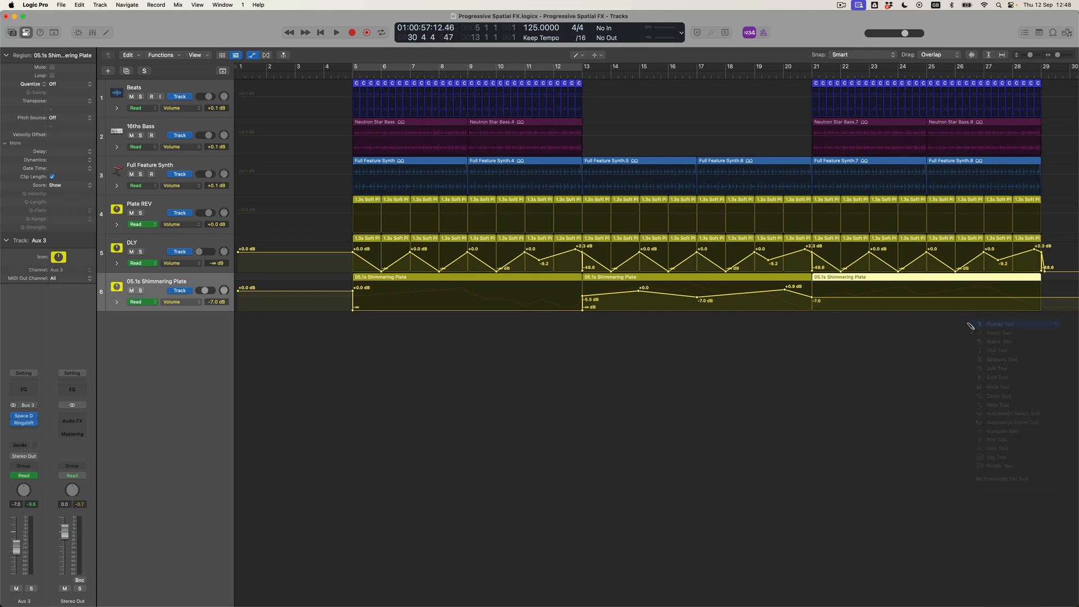
pyautogui.click(176, 6)
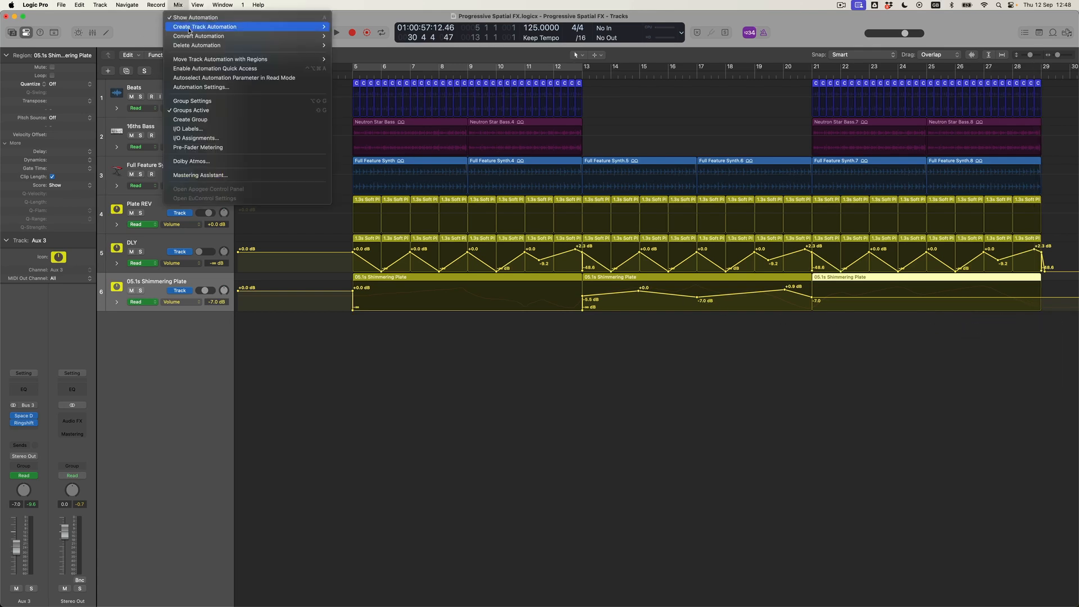
pyautogui.moveTo(236, 29)
pyautogui.click(383, 35)
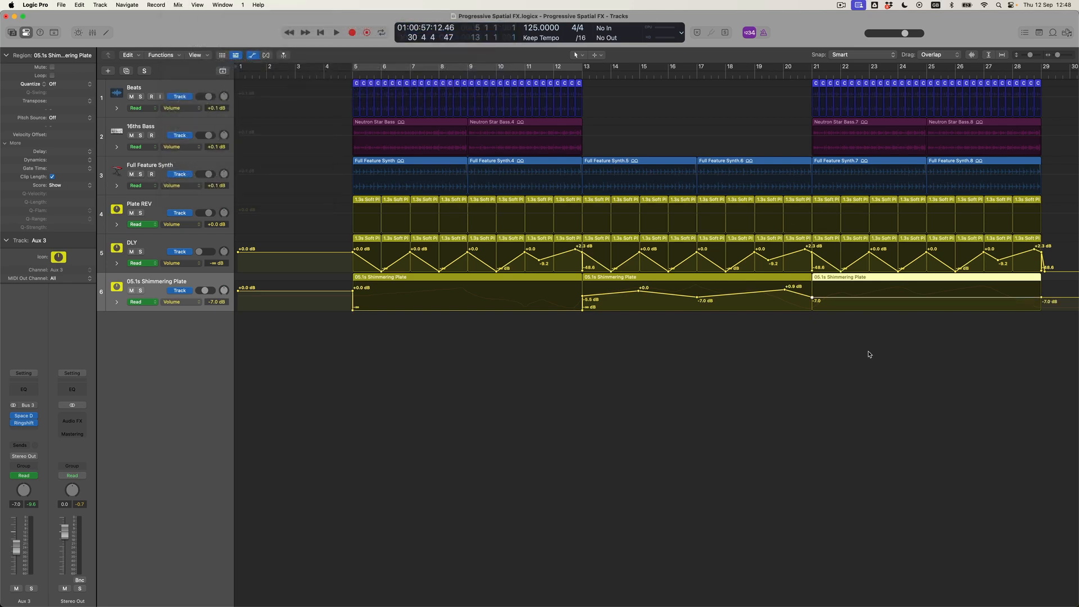
pyautogui.moveTo(858, 300); pyautogui.dragTo(909, 312)
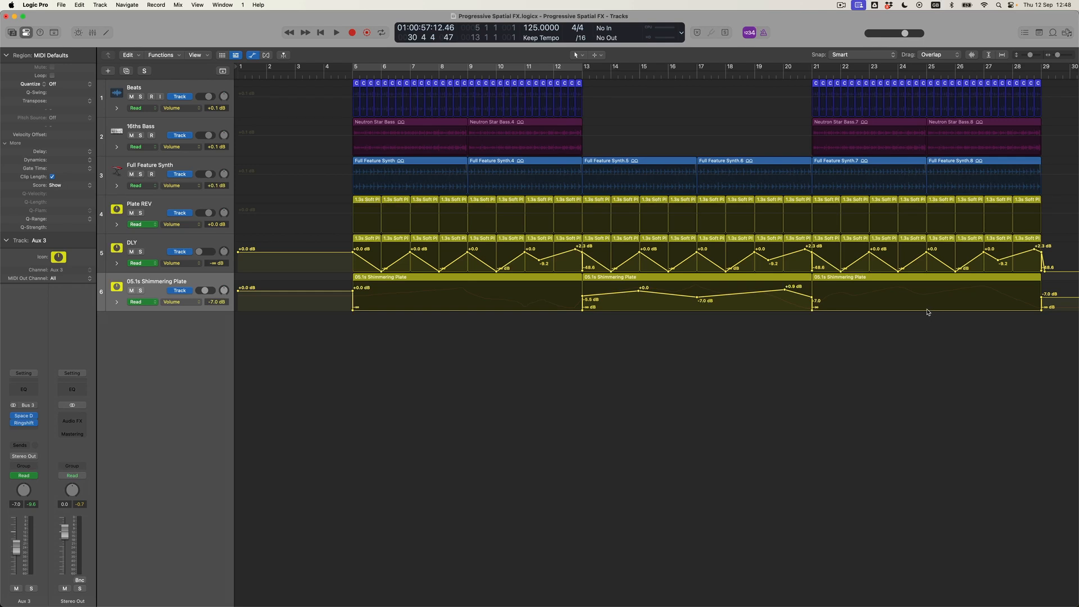
pyautogui.moveTo(1040, 311)
pyautogui.mouseDown()
pyautogui.moveTo(1041, 285)
pyautogui.moveTo(1047, 310)
pyautogui.mouseUp()
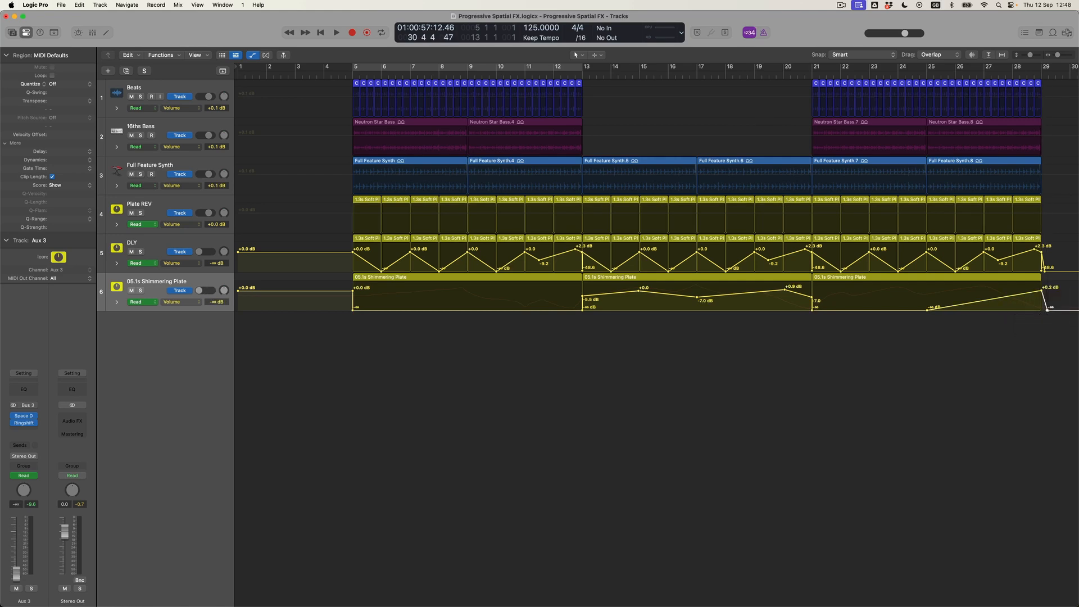
pyautogui.moveTo(1047, 309); pyautogui.dragTo(1041, 309)
# Play the arrangement, enlarge all tracks, zoom out, and show Plate REV's region volume automation
pyautogui.press('space')
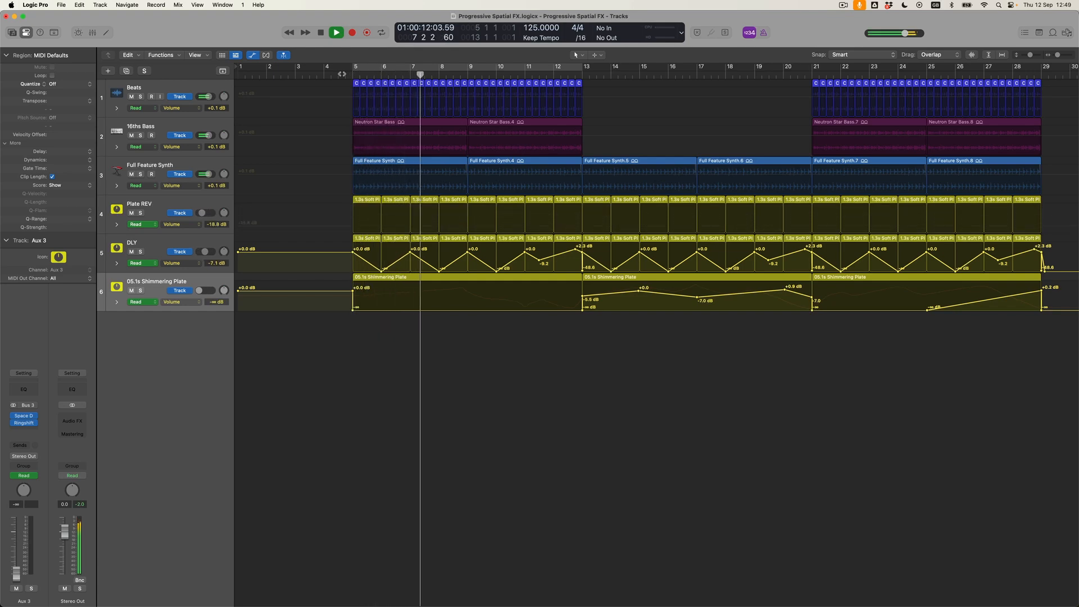
pyautogui.press('super+Down')
pyautogui.press('super+Down')
pyautogui.press('super+Left')
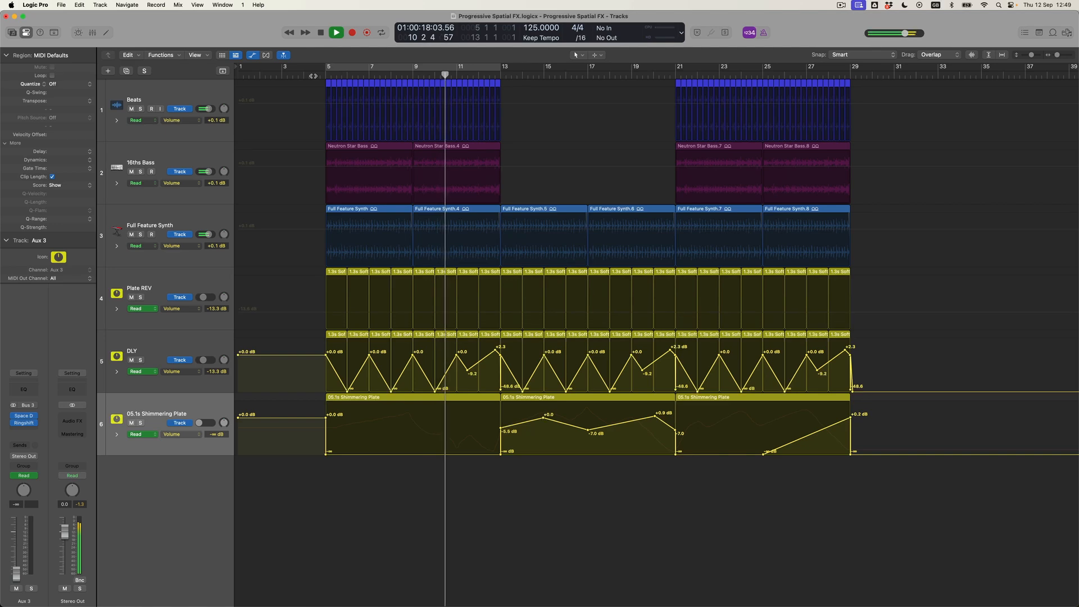
pyautogui.click(184, 298)
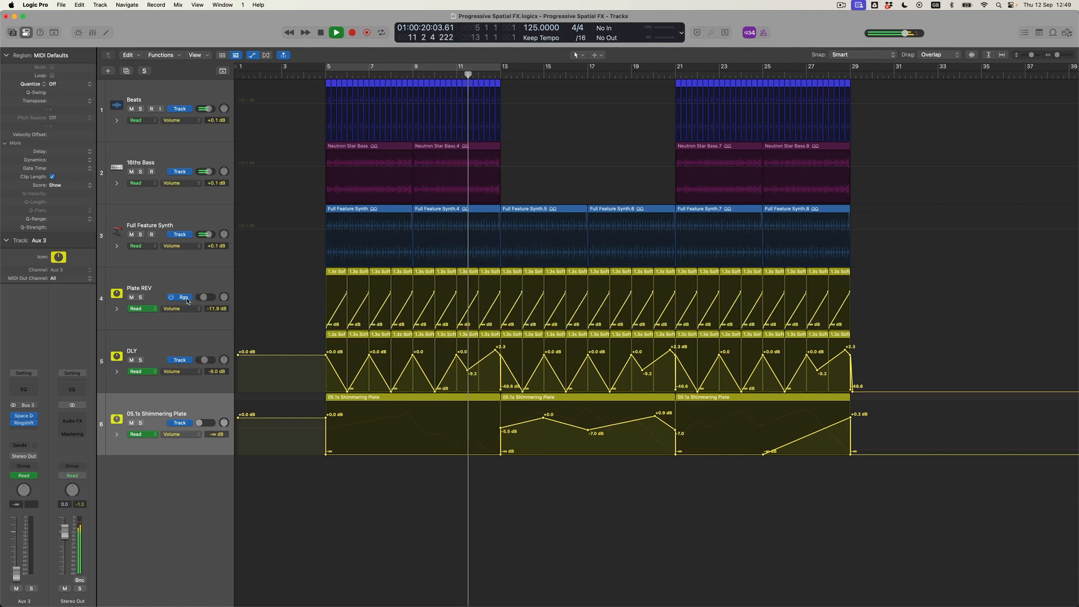